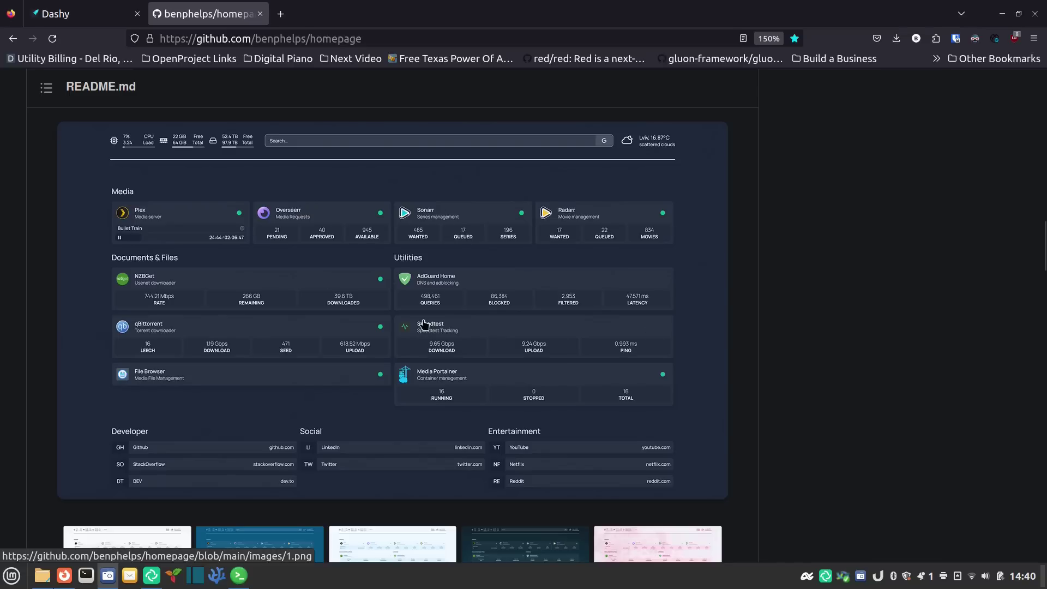
- Glance through the OpenProject Links bookmarks folder without opening anything, then switch to the Dashy Home Lab tab
left_click(207, 59)
scroll(240, 305, "up", 7)
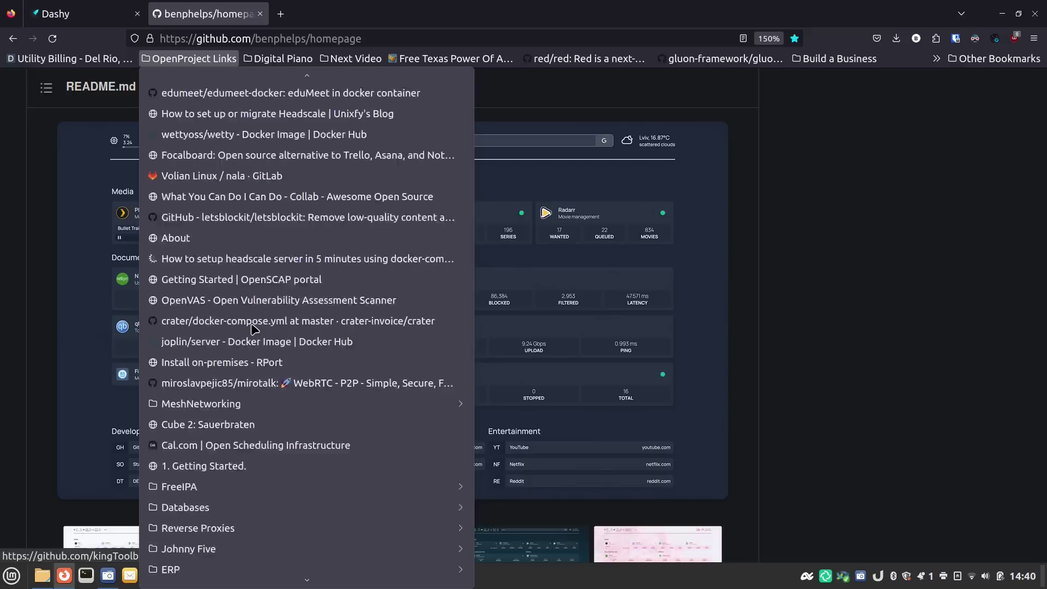
left_click(397, 16)
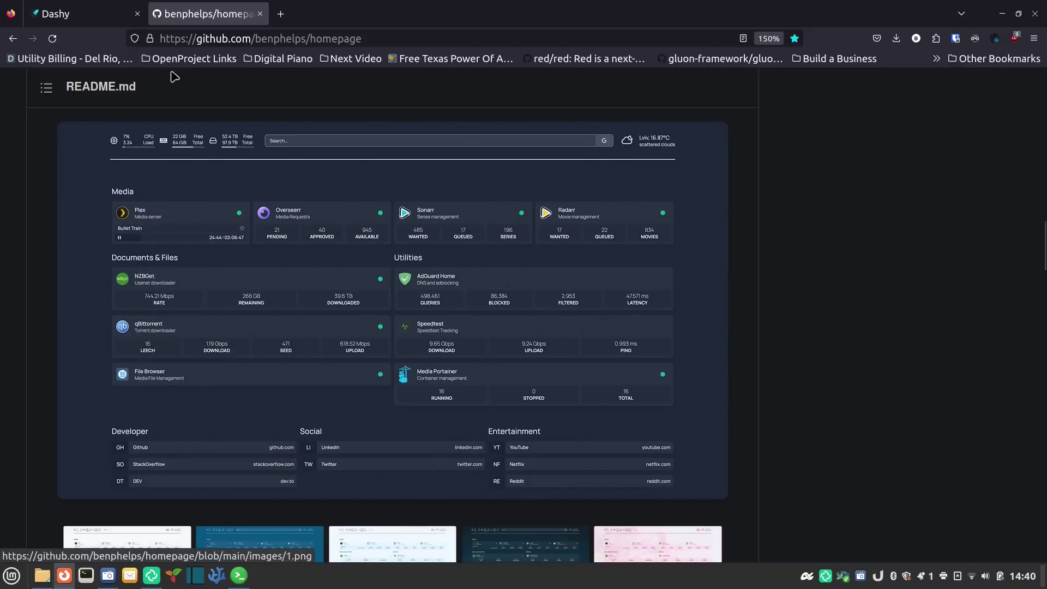
left_click(82, 15)
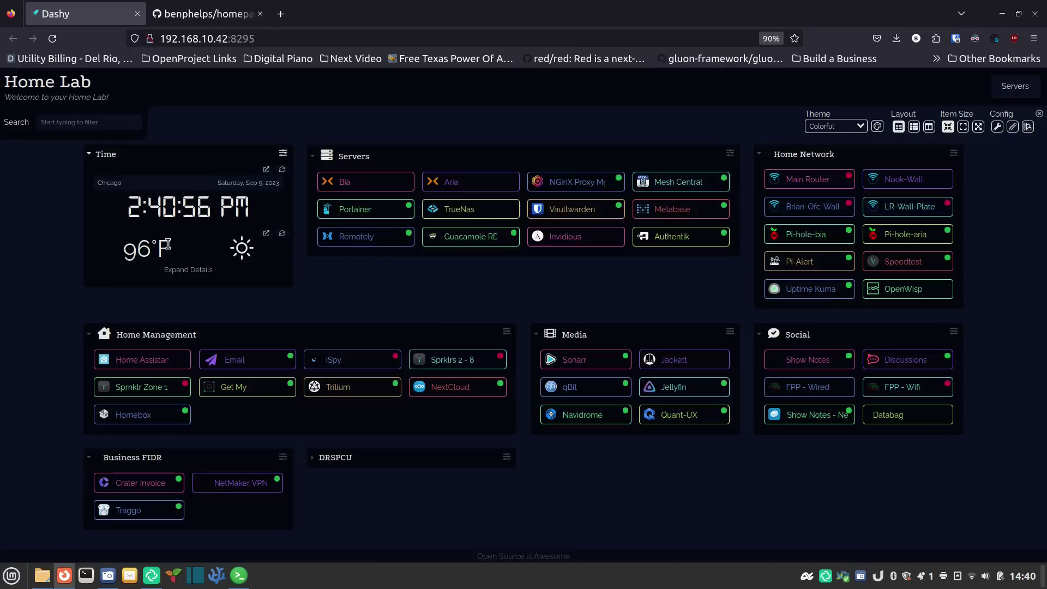
- Refresh the Time widget's weather so it shows the current 101°F
left_click(282, 233)
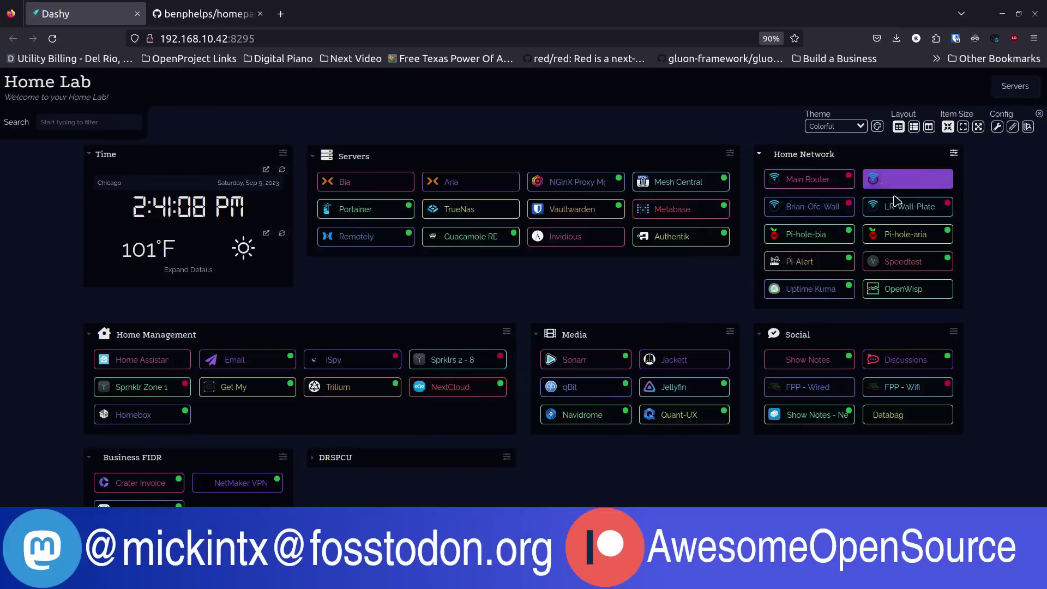
- Switch to the benphelps/homepage tab and scroll the README down to its Features list
left_click(216, 18)
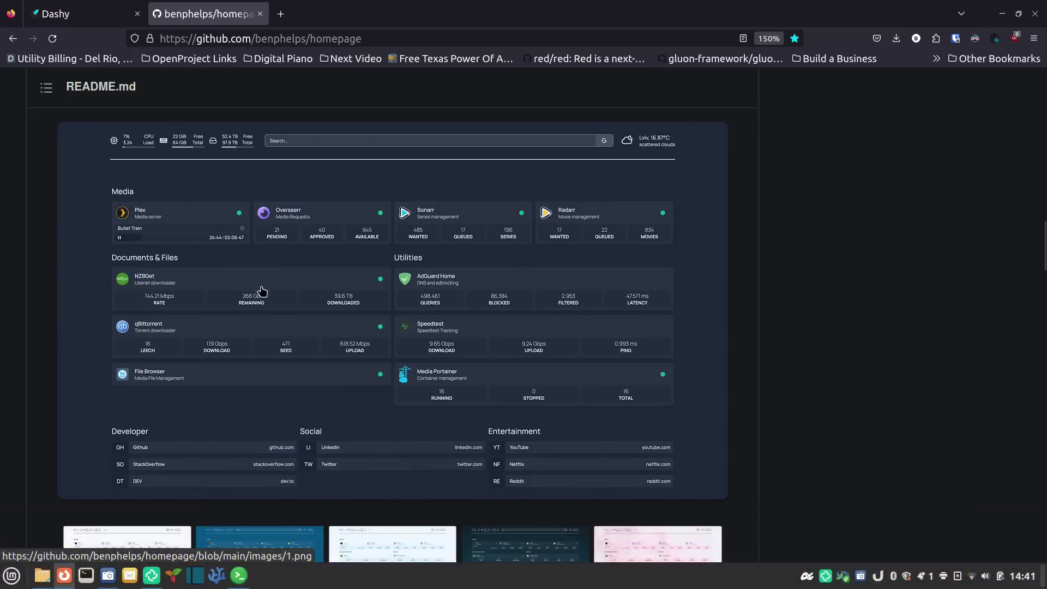
scroll(262, 292, "down", 3)
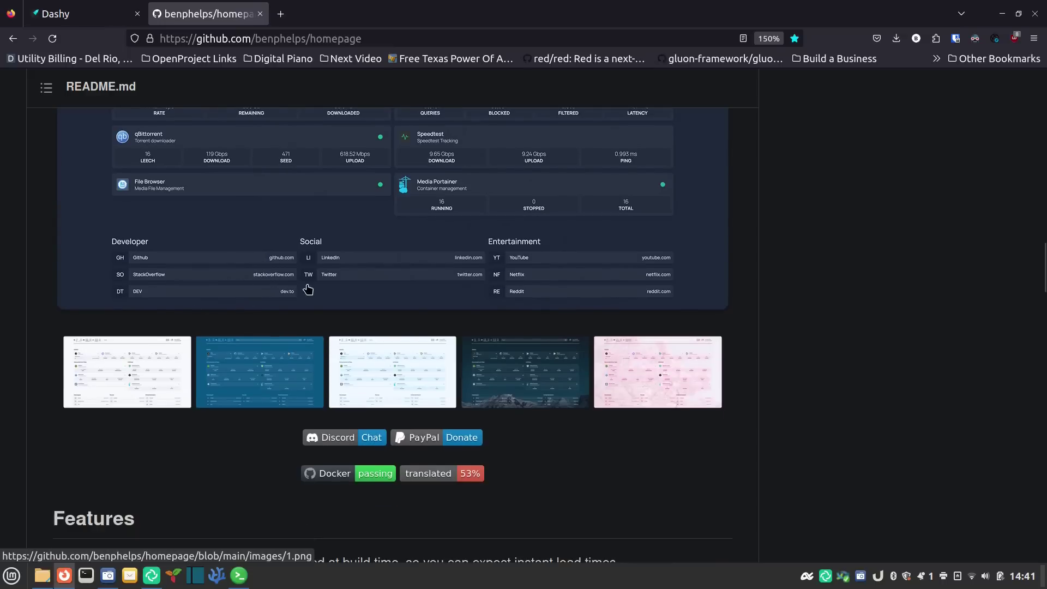
scroll(284, 291, "up", 3)
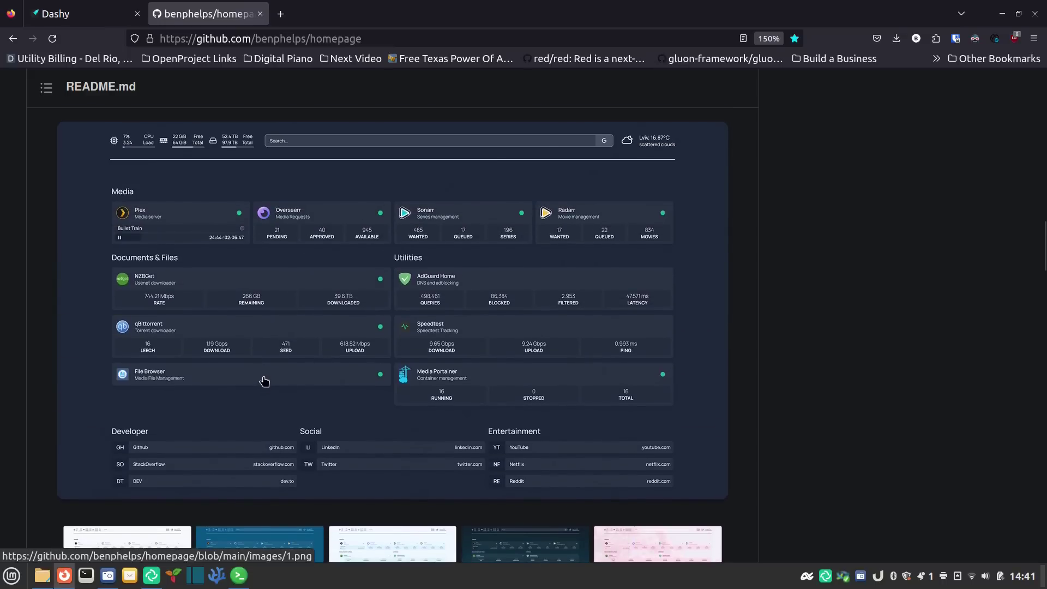
scroll(264, 379, "down", 2)
scroll(265, 381, "down", 2)
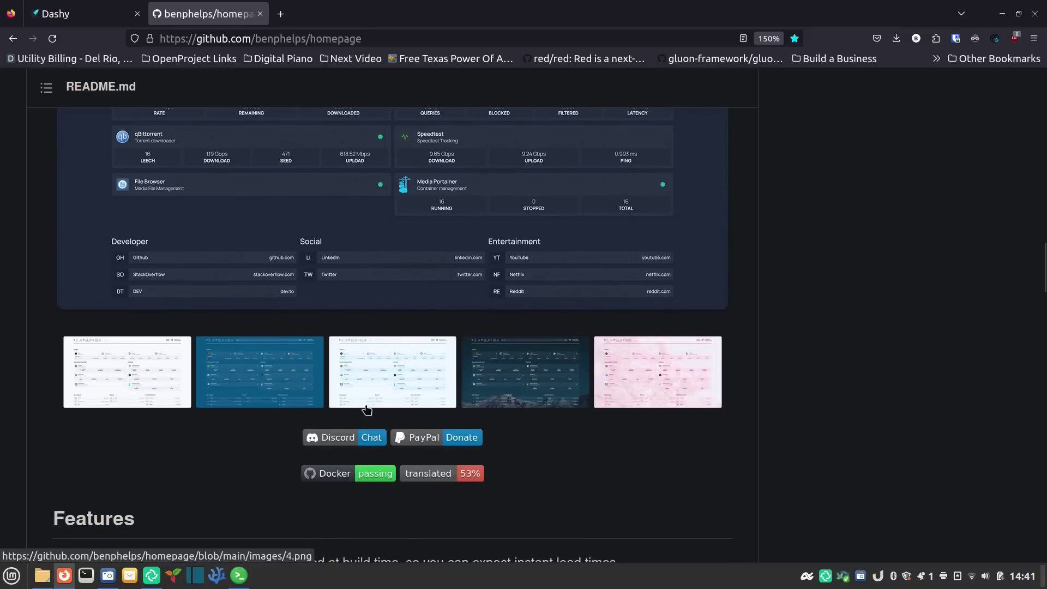
scroll(256, 380, "down", 2)
scroll(229, 378, "down", 4)
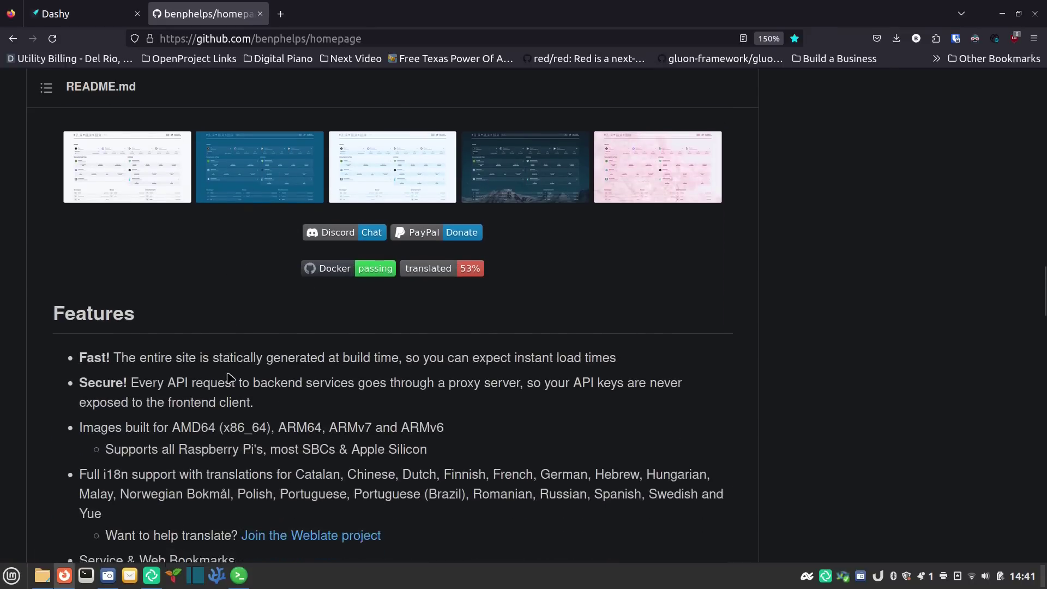
scroll(219, 333, "down", 2)
scroll(158, 311, "down", 6)
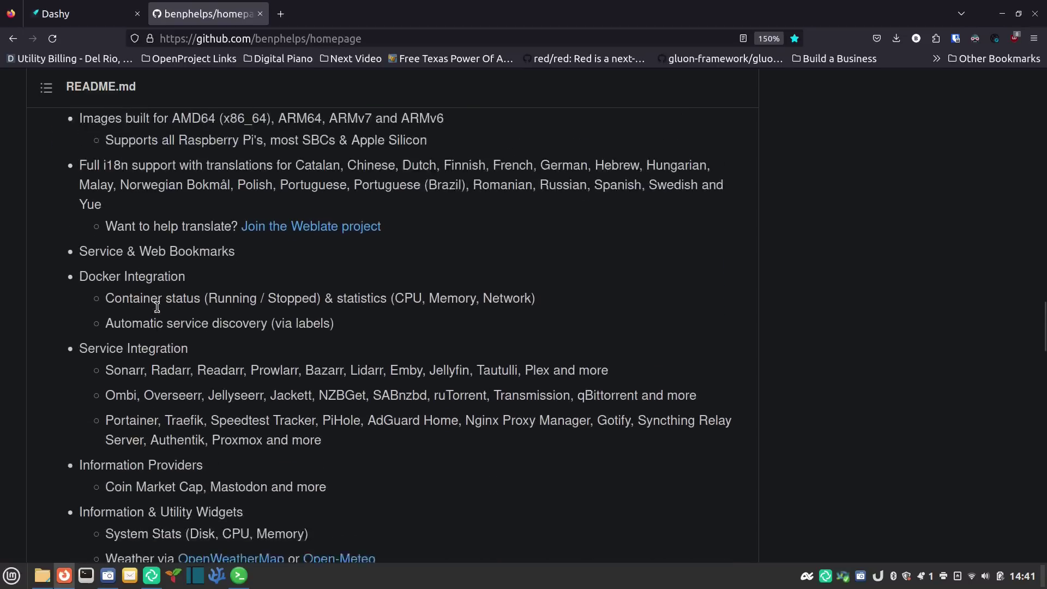
scroll(158, 314, "down", 8)
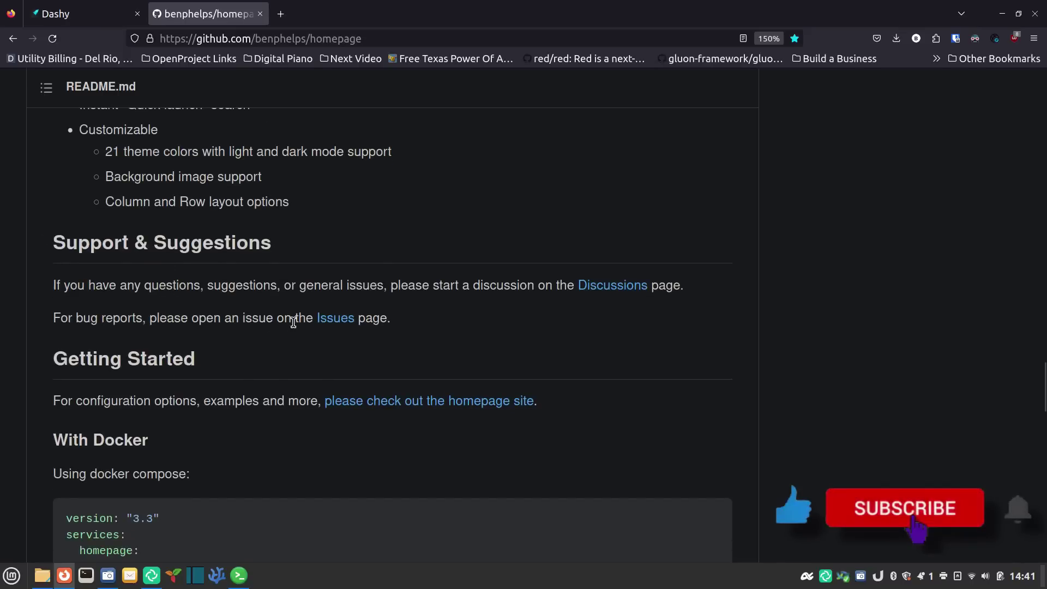
scroll(274, 324, "down", 4)
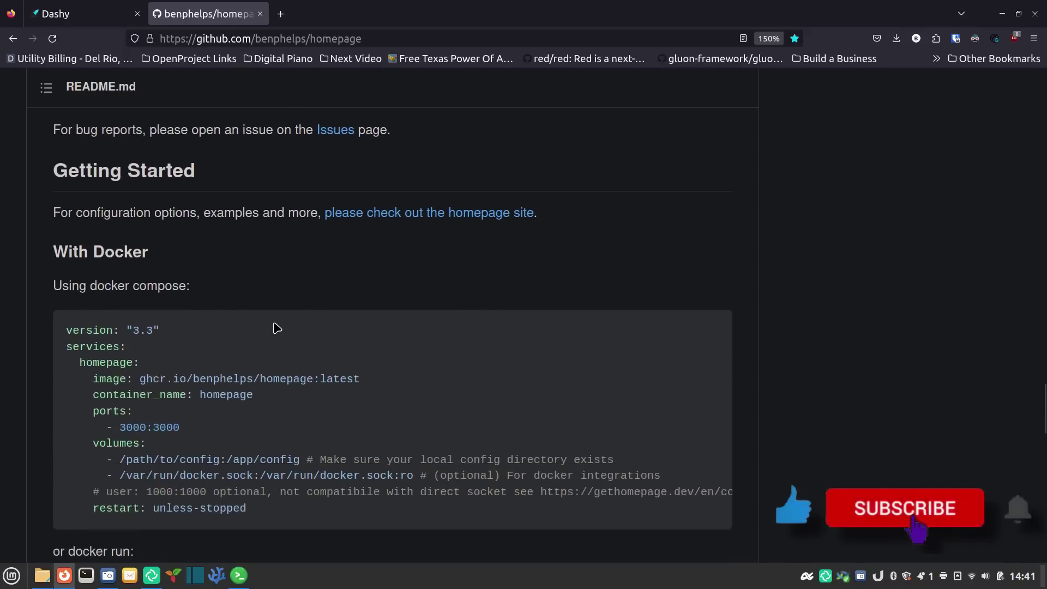
scroll(220, 266, "down", 2)
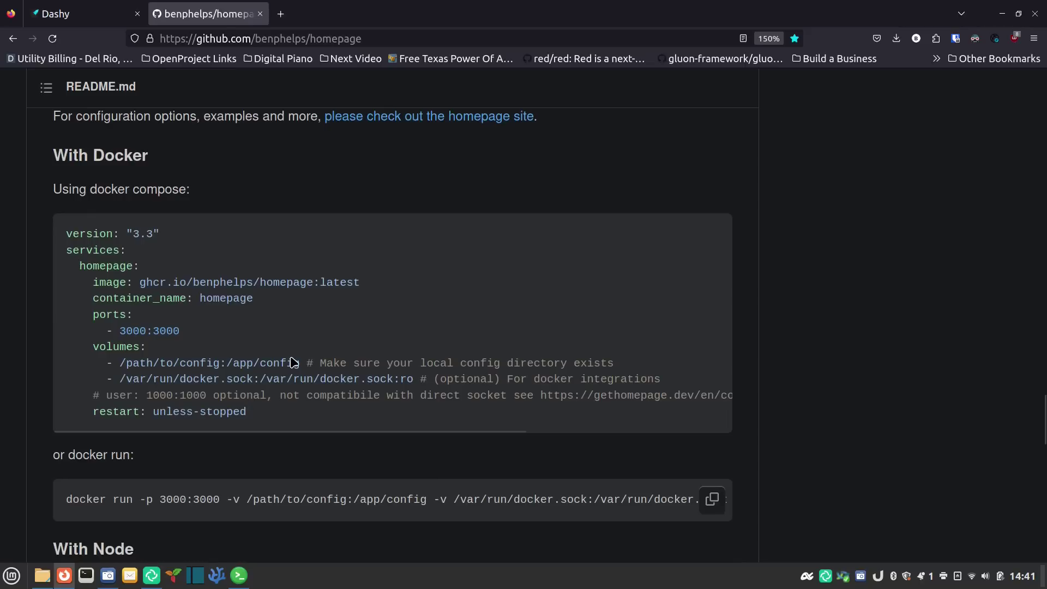
scroll(294, 363, "down", 3)
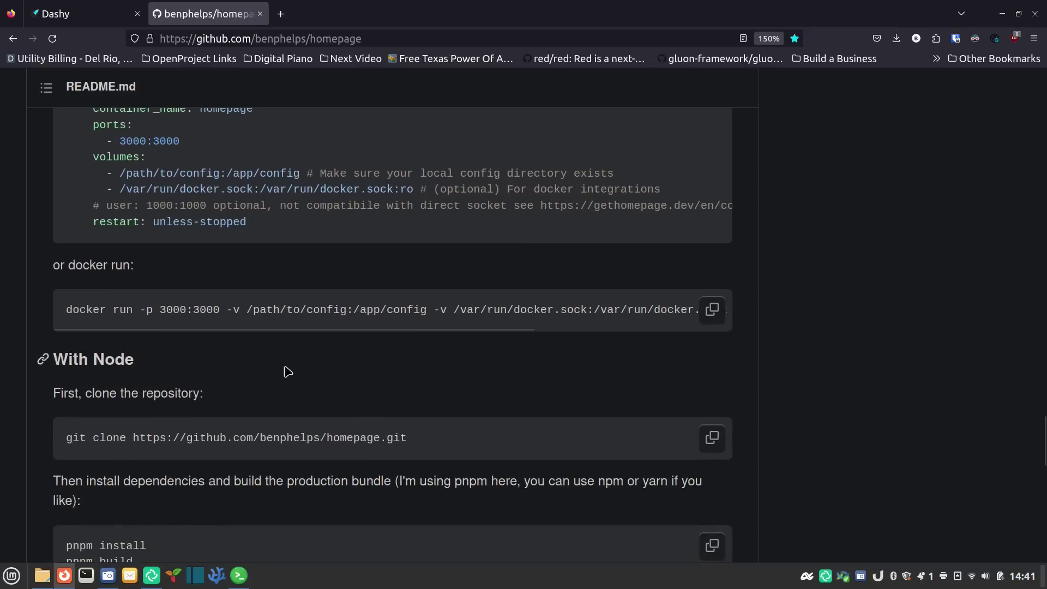
scroll(285, 370, "down", 2)
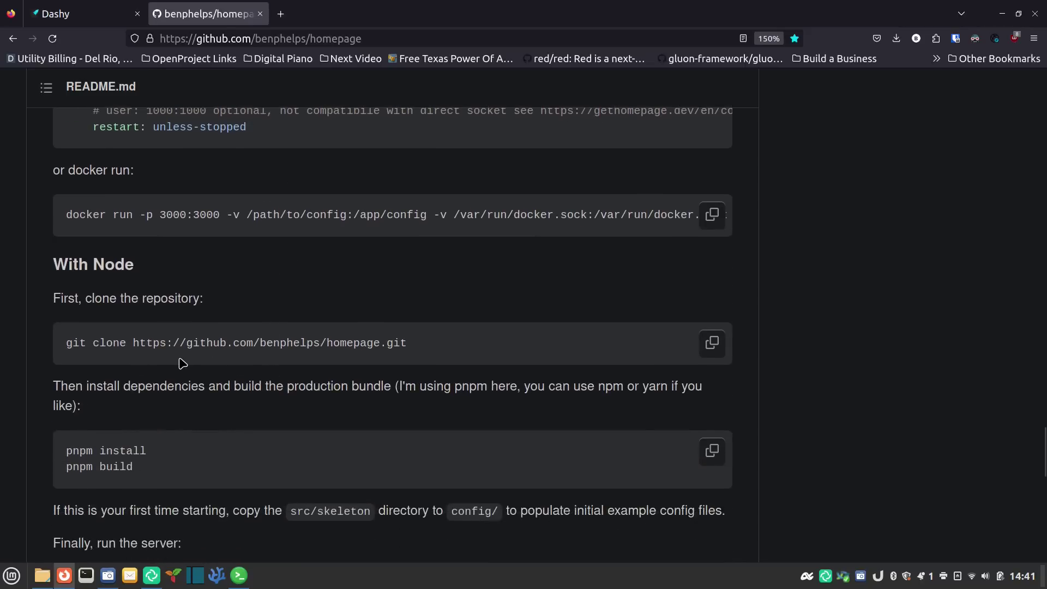
scroll(182, 364, "down", 2)
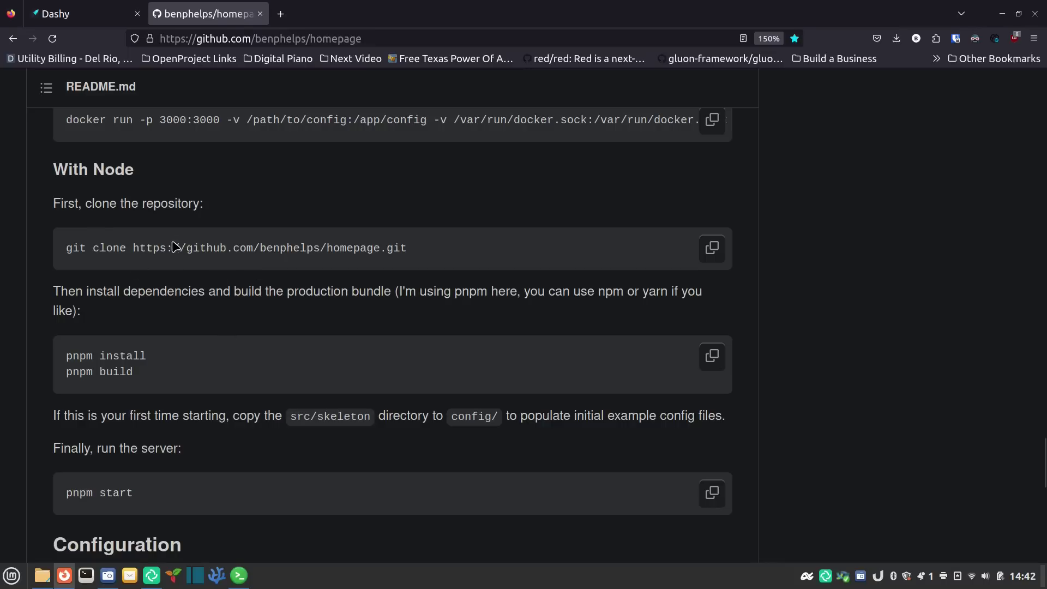
scroll(199, 355, "down", 5)
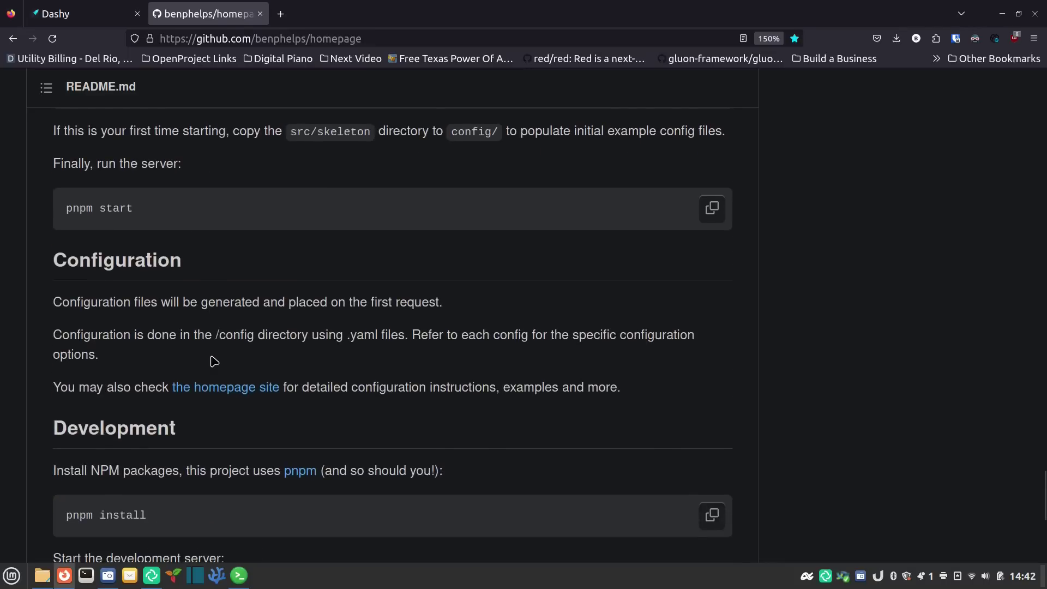
scroll(245, 305, "down", 2)
scroll(207, 333, "down", 2)
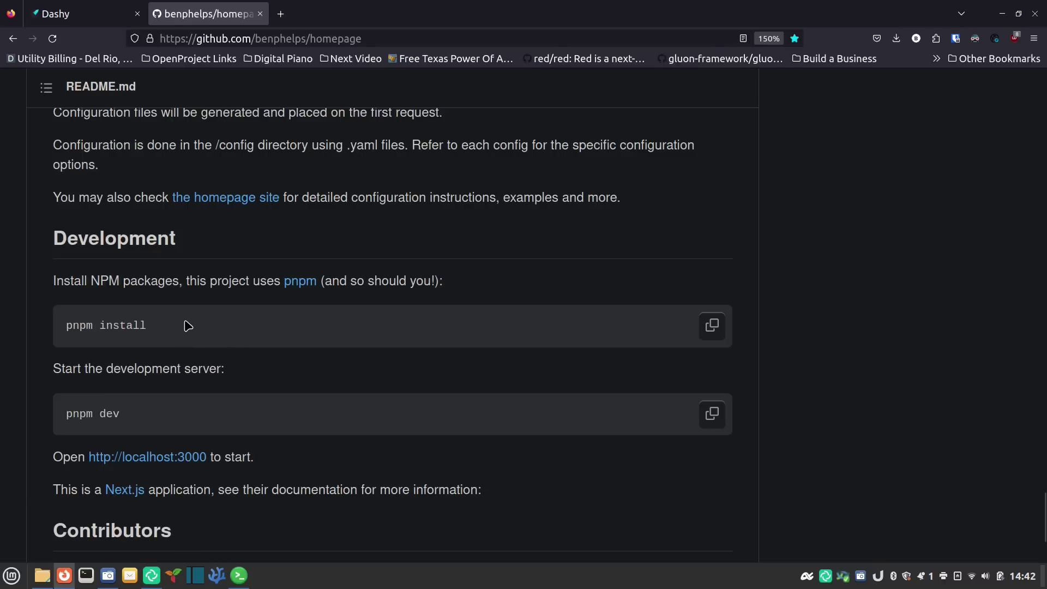
scroll(188, 326, "down", 3)
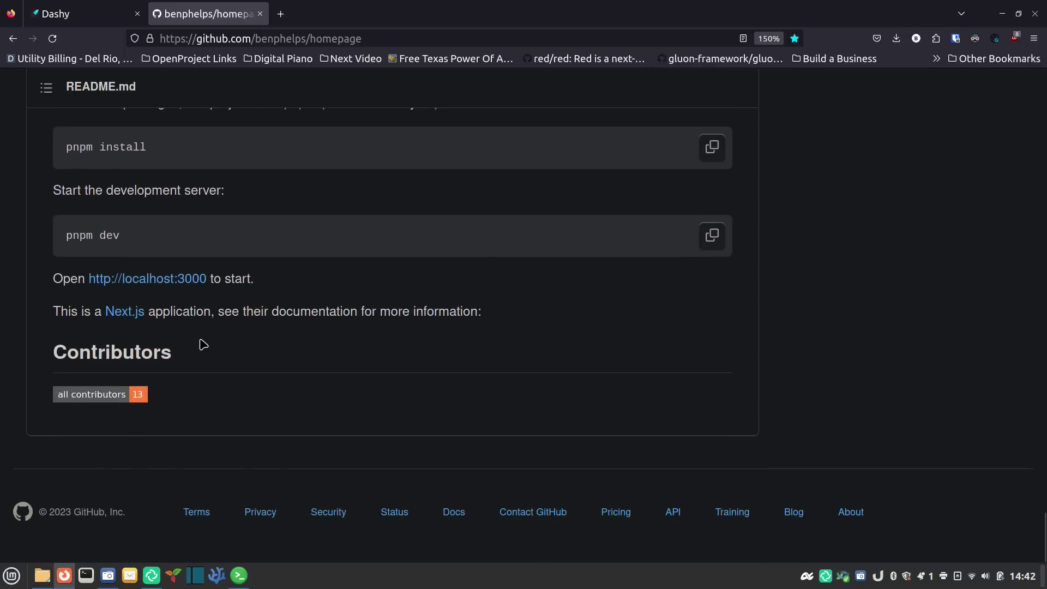
scroll(203, 346, "up", 2)
scroll(203, 346, "up", 15)
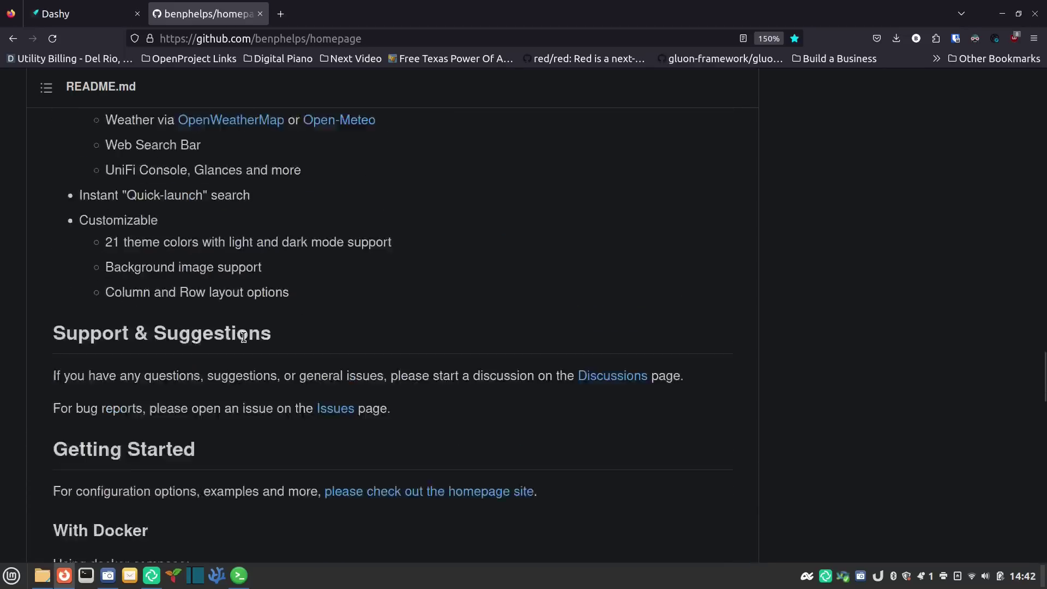
scroll(246, 344, "up", 20)
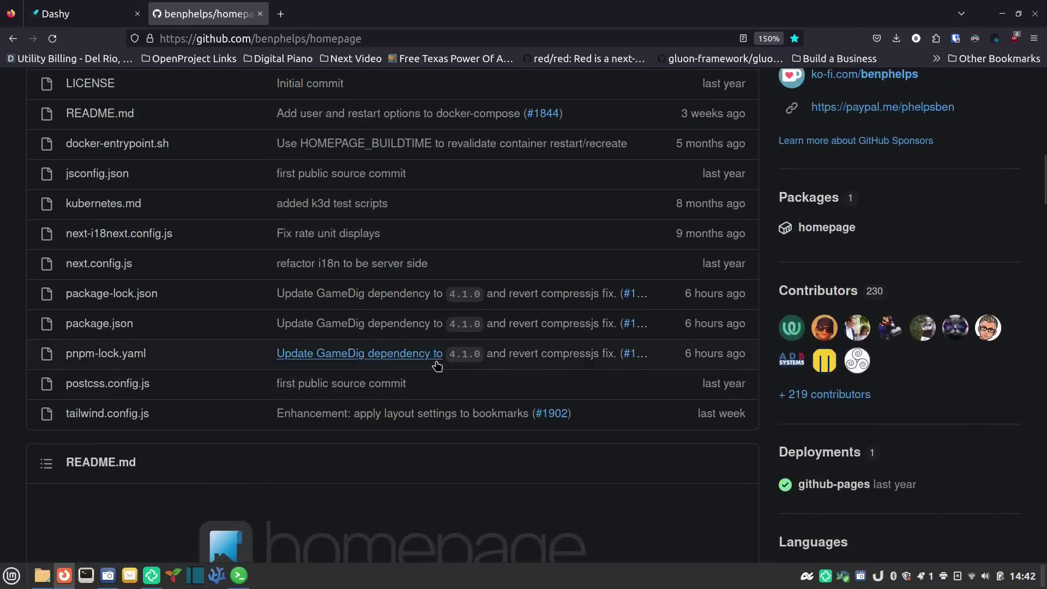
scroll(710, 284, "down", 2)
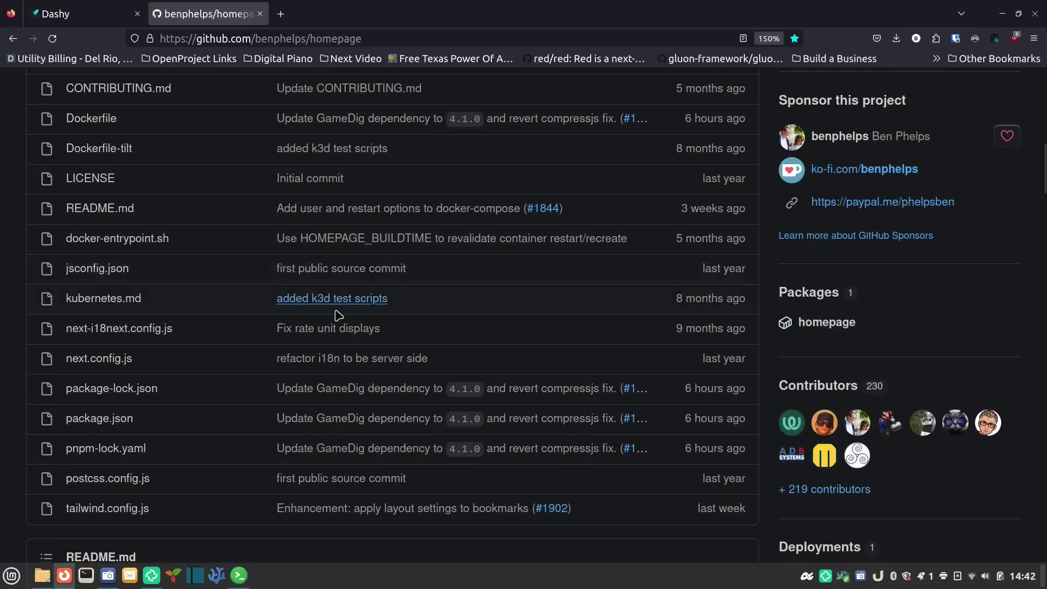
scroll(214, 381, "up", 3)
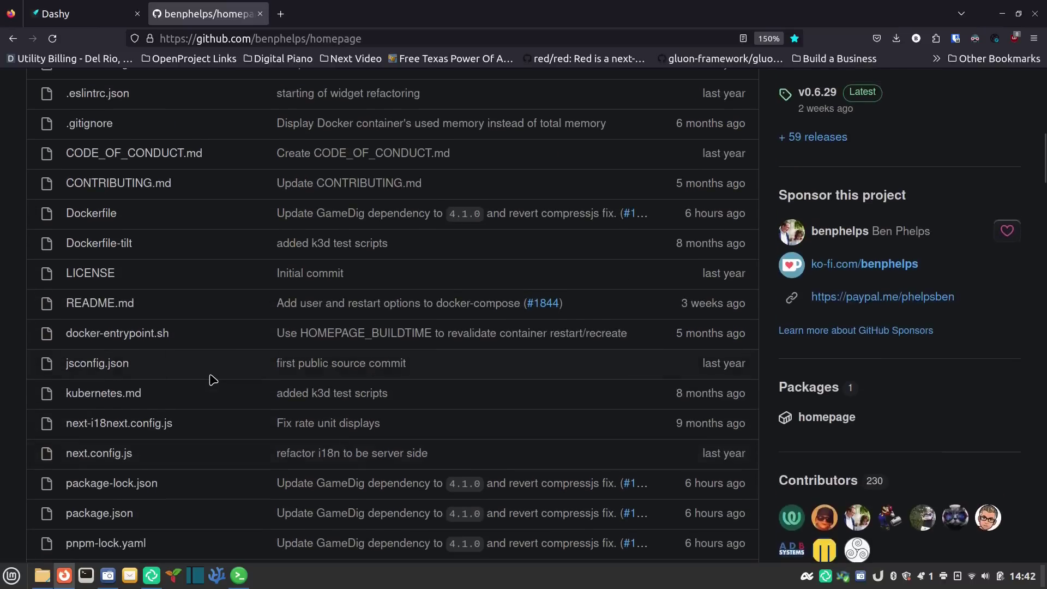
left_click(84, 274)
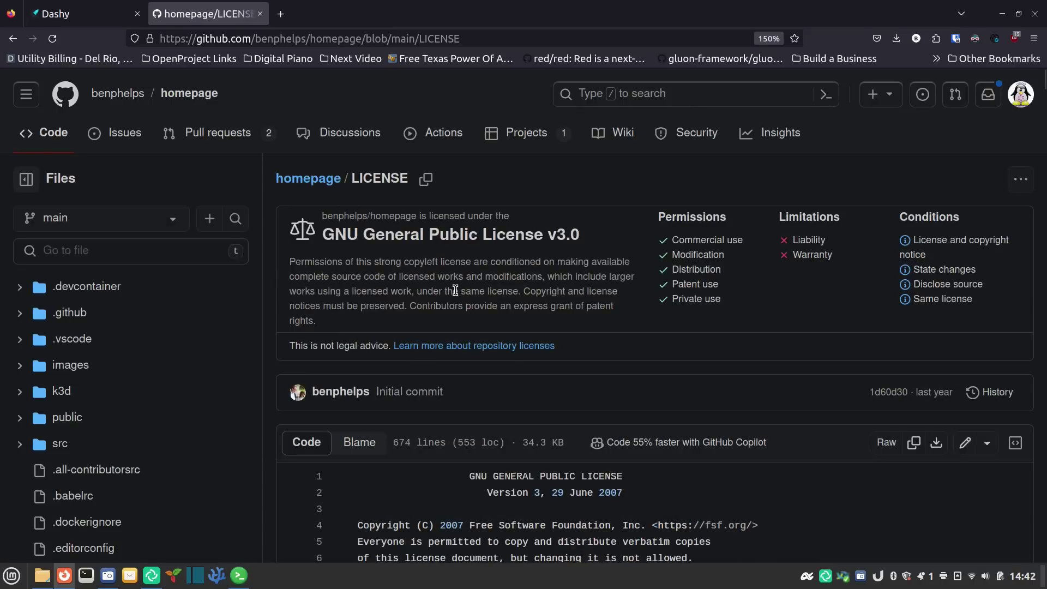
scroll(456, 291, "down", 10)
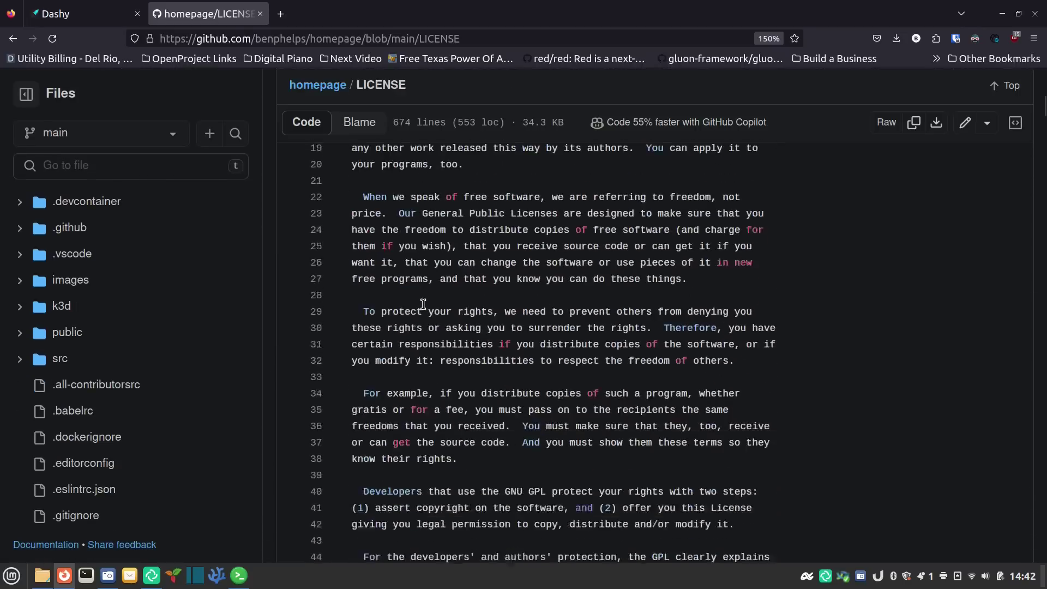
scroll(423, 303, "down", 3)
scroll(400, 305, "up", 14)
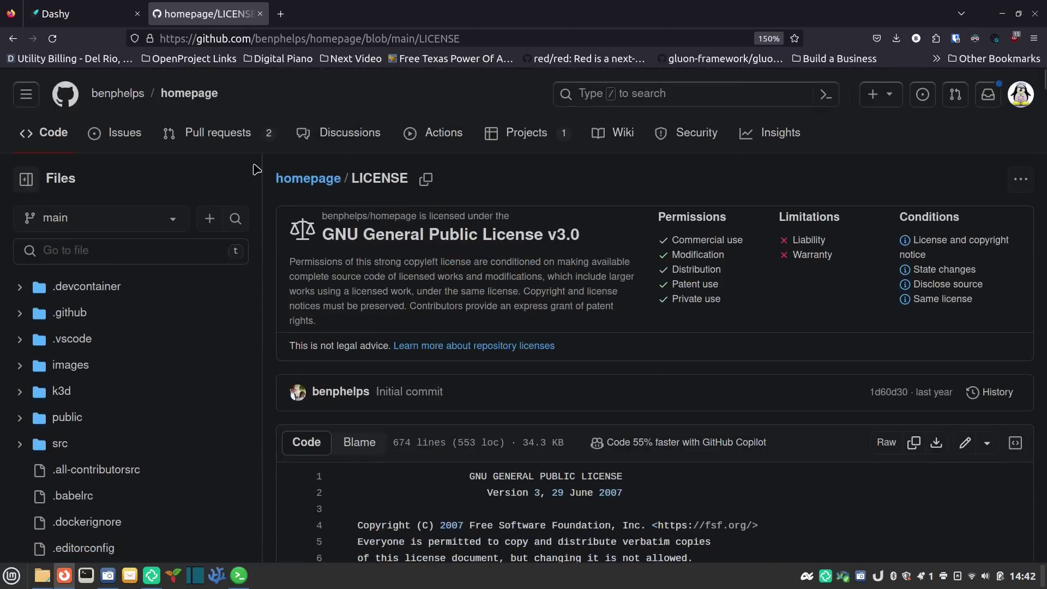
left_click(13, 39)
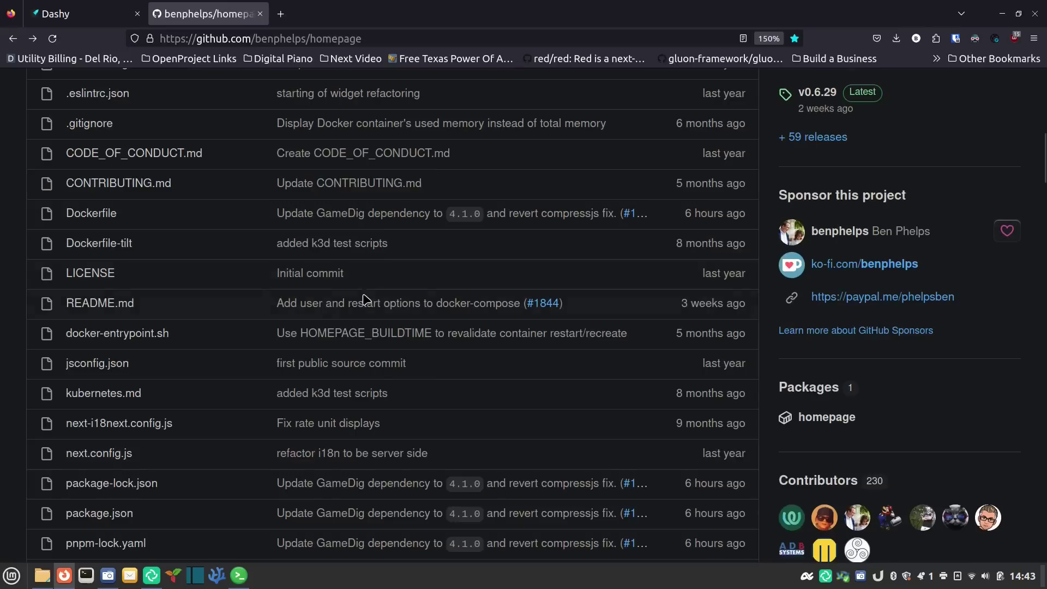
scroll(939, 365, "up", 2)
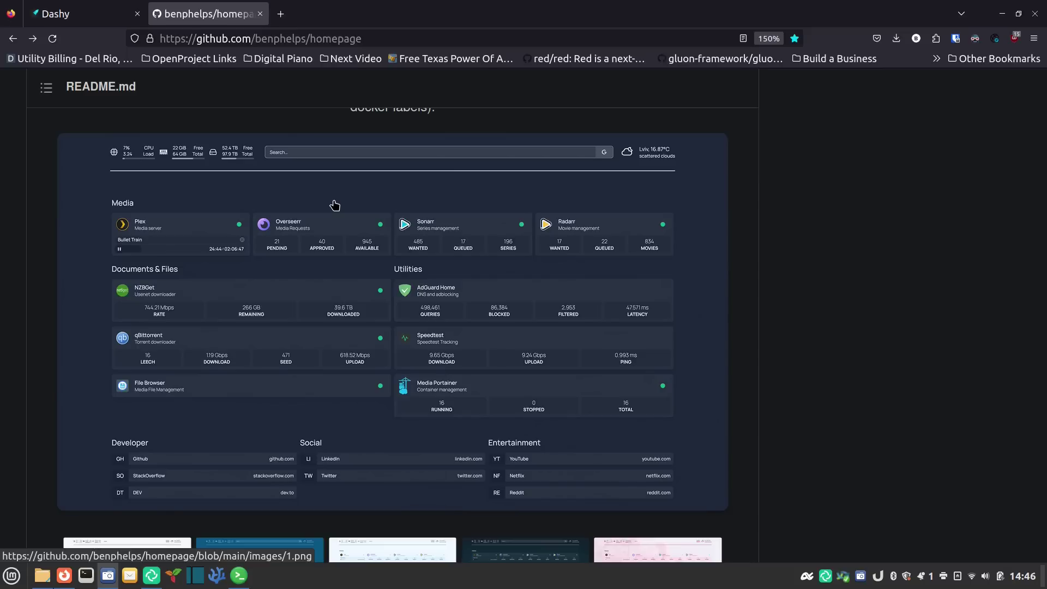
- Scroll the README to the With Docker compose instructions, then switch to the Dashy Home Lab tab
scroll(293, 205, "down", 1)
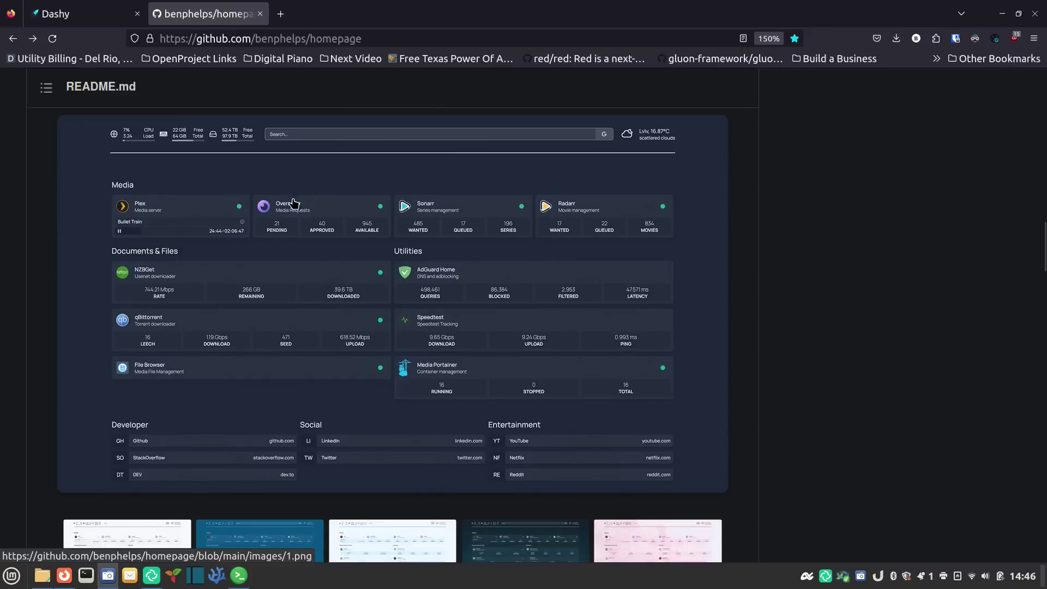
scroll(293, 205, "down", 15)
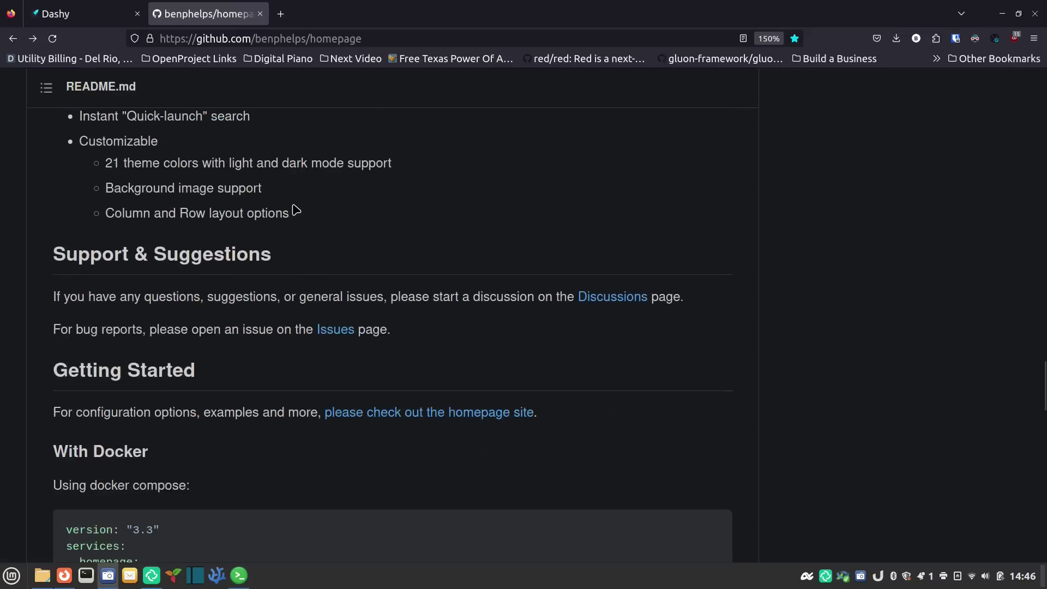
scroll(295, 210, "down", 5)
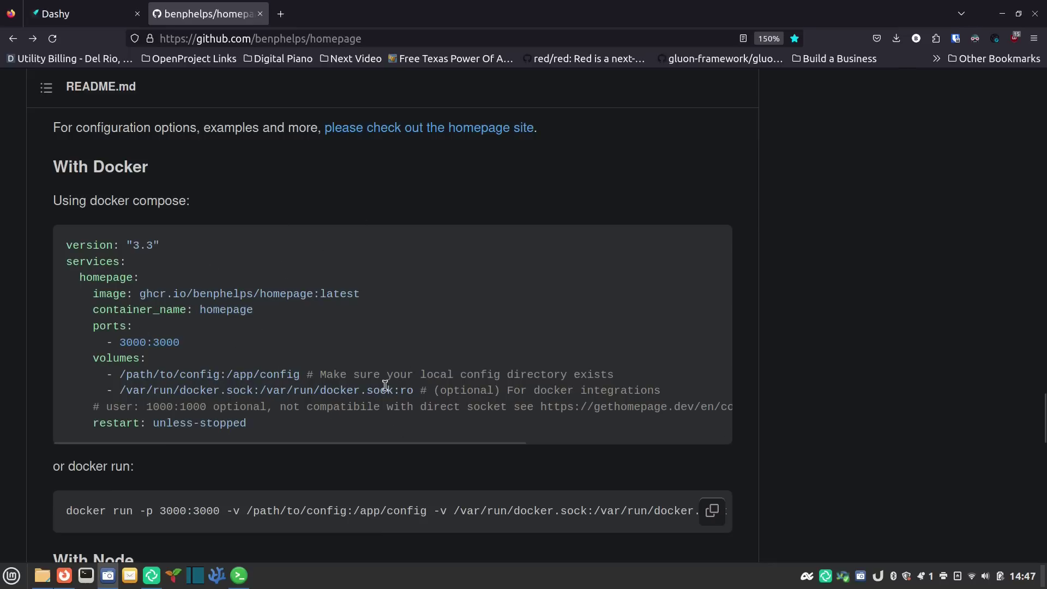
left_click(76, 14)
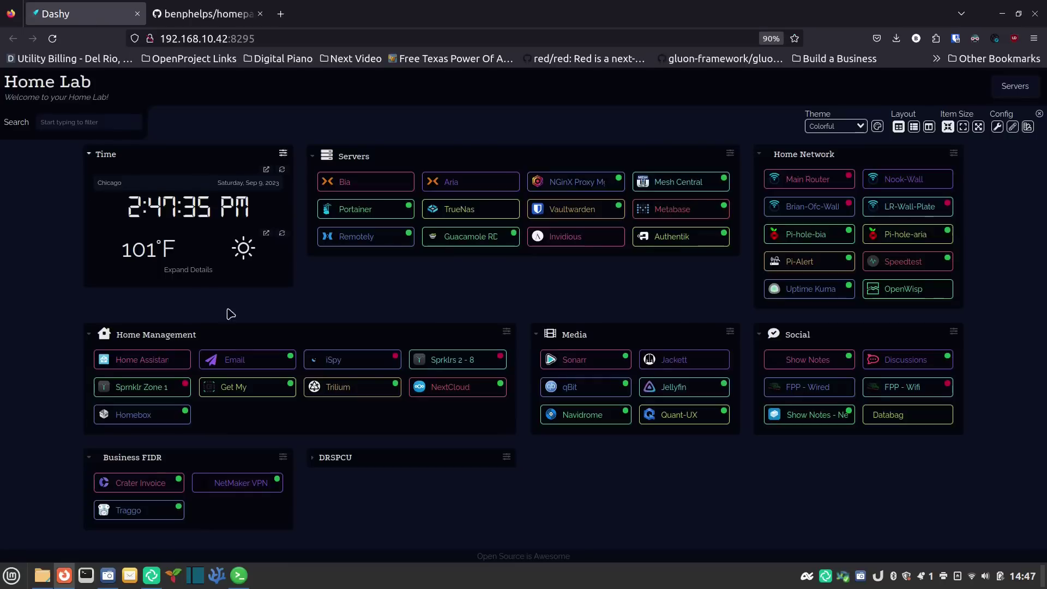
- Open the Remotely and Portainer tiles, close each tab, and return to the homepage README
left_click(357, 240)
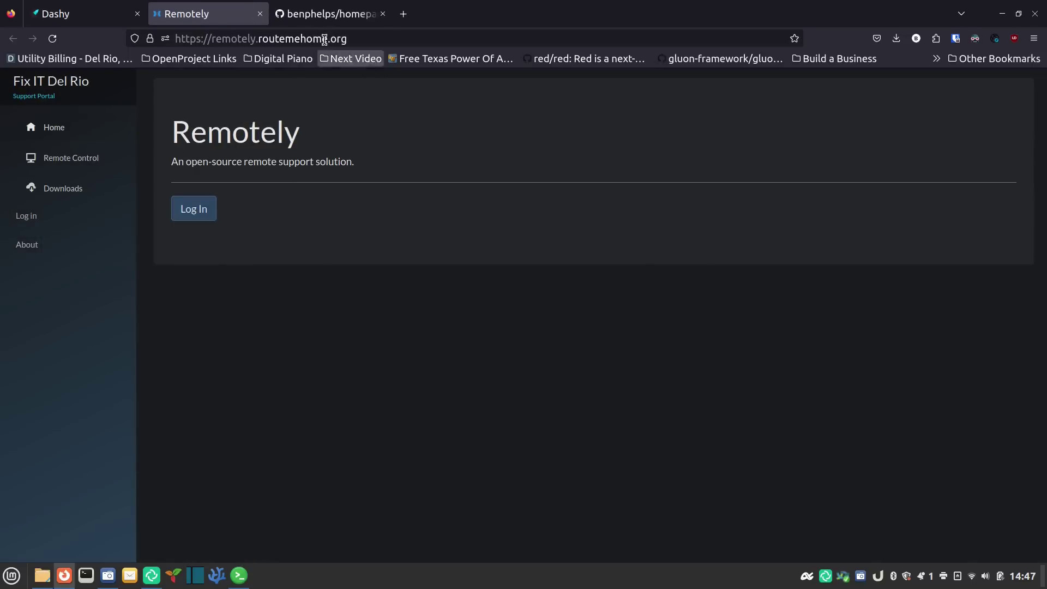
left_click(259, 14)
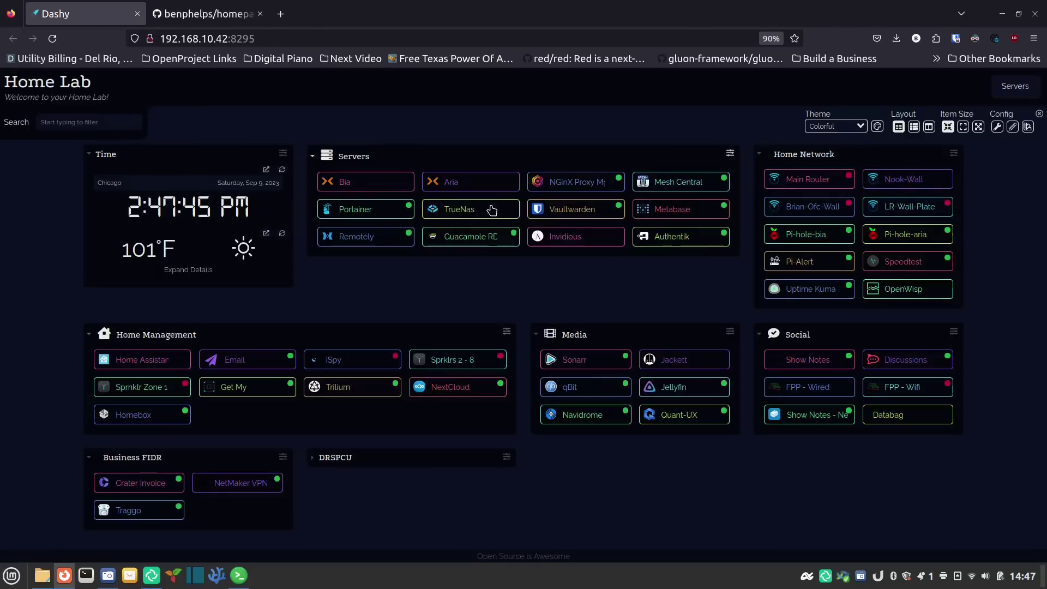
left_click(369, 207)
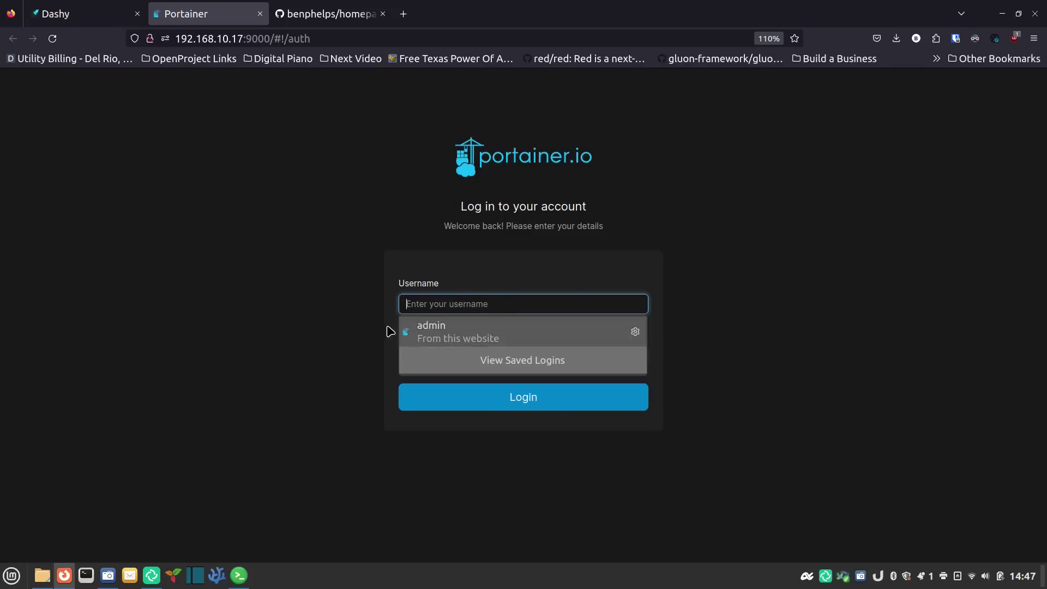
left_click(259, 15)
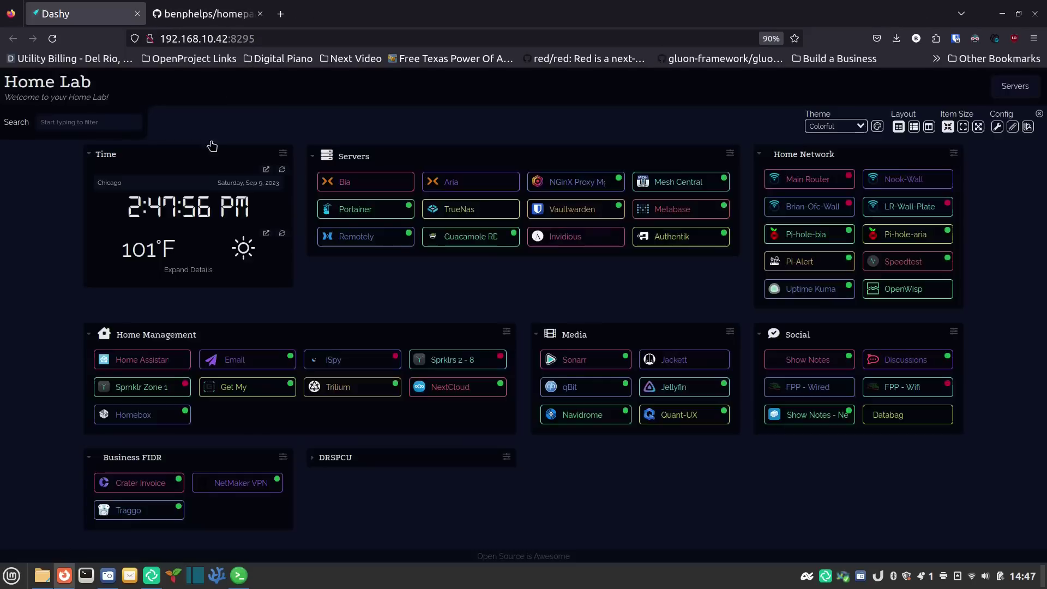
left_click(223, 14)
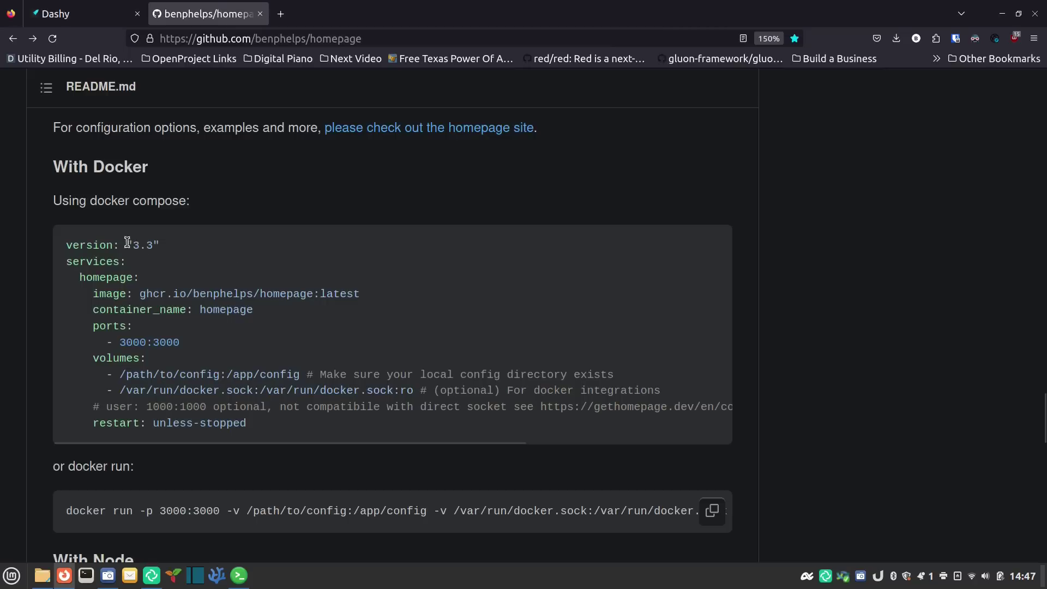
- Copy the README's docker compose example and bring the Extraterm terminal to the front
left_click_drag(66, 245, 292, 427)
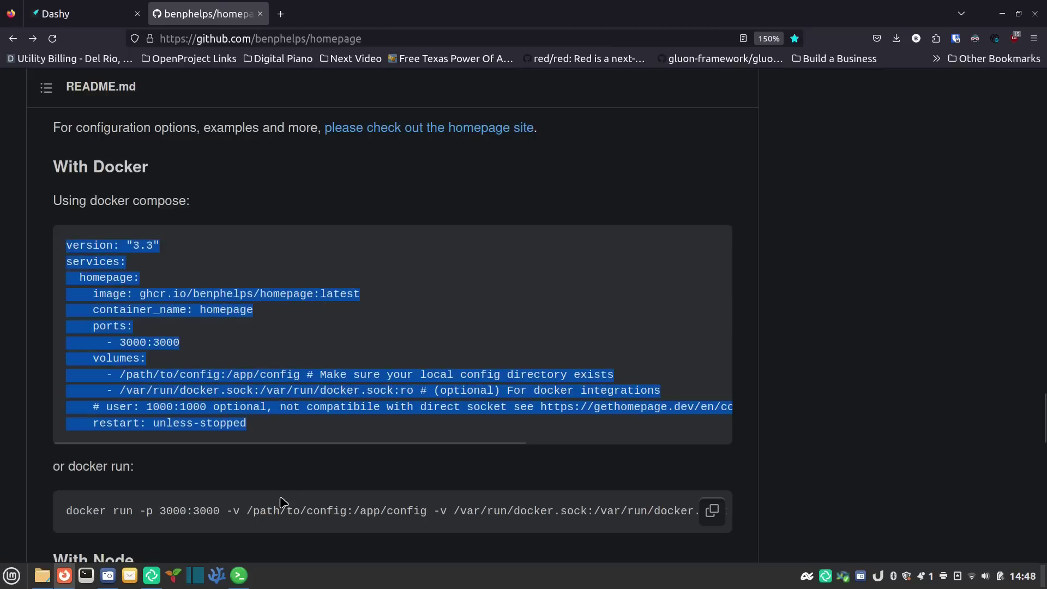
left_click(238, 576)
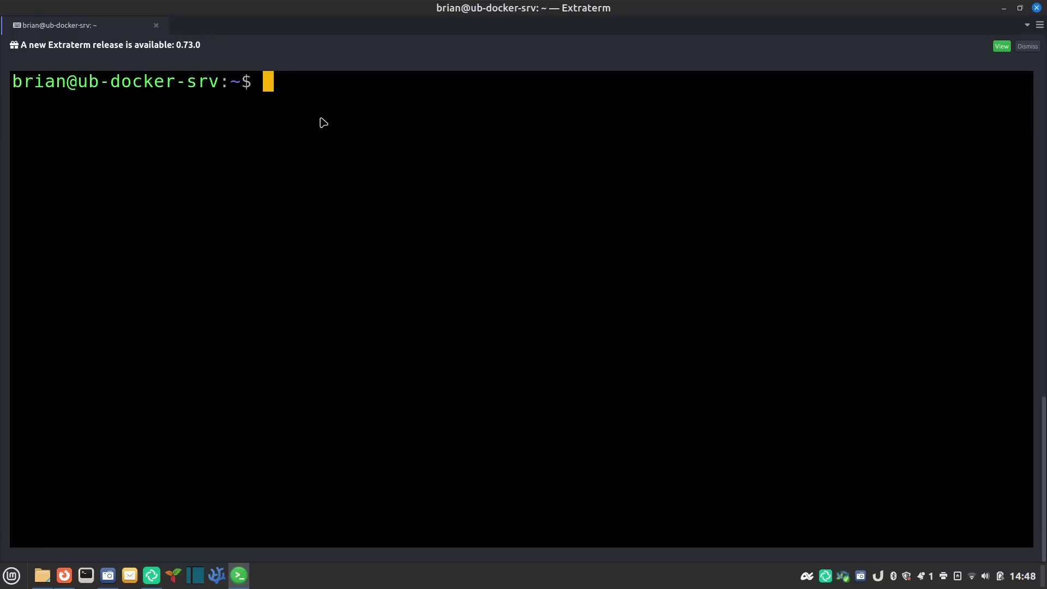
- List the home directory with ls, then clear the screen
type("ls")
key("Return")
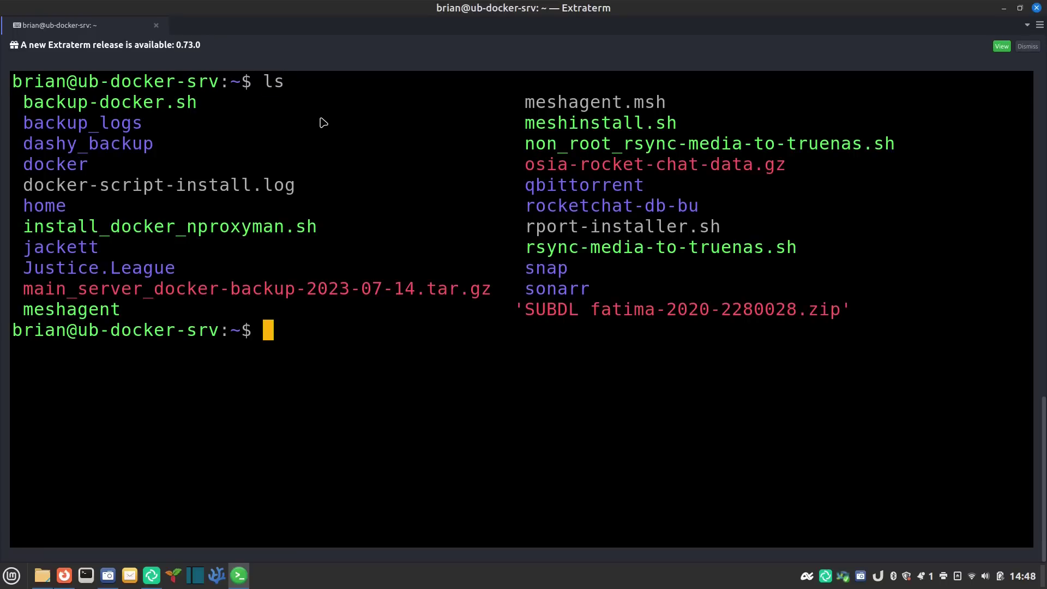
left_click_drag(100, 167, 15, 159)
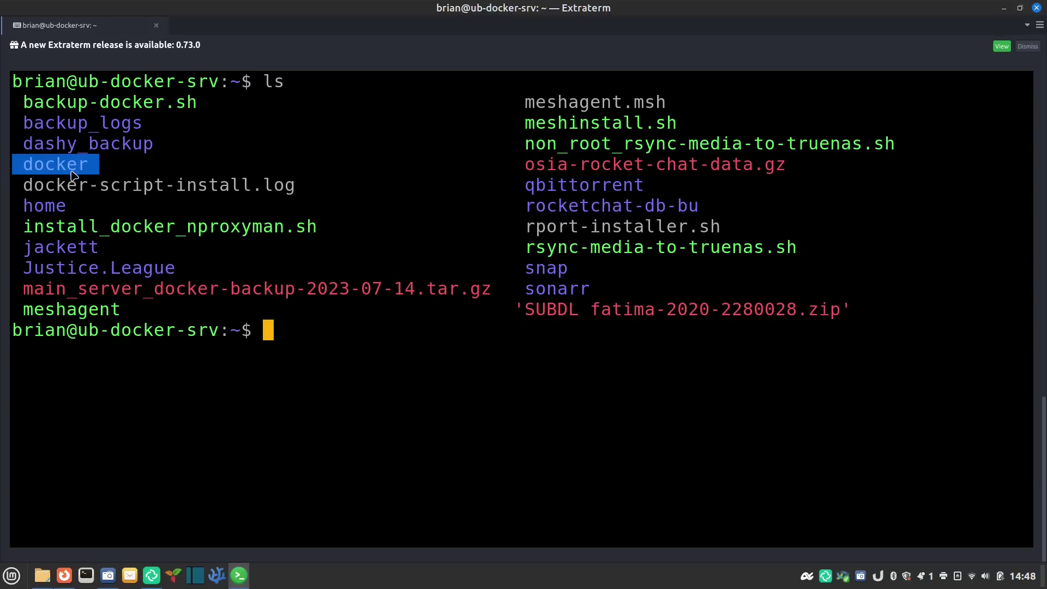
left_click(344, 343)
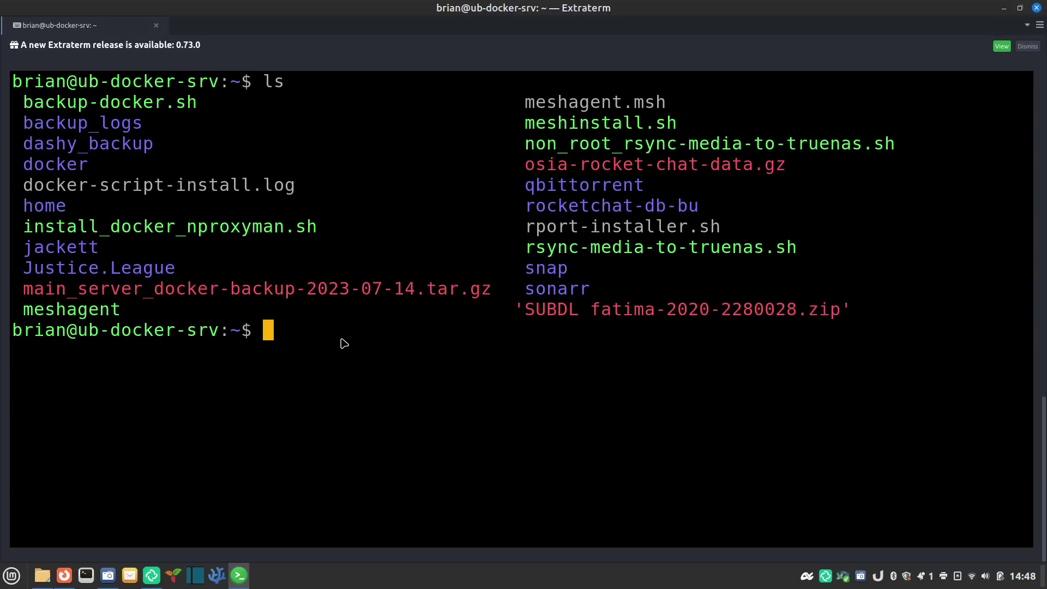
key("ctrl+l")
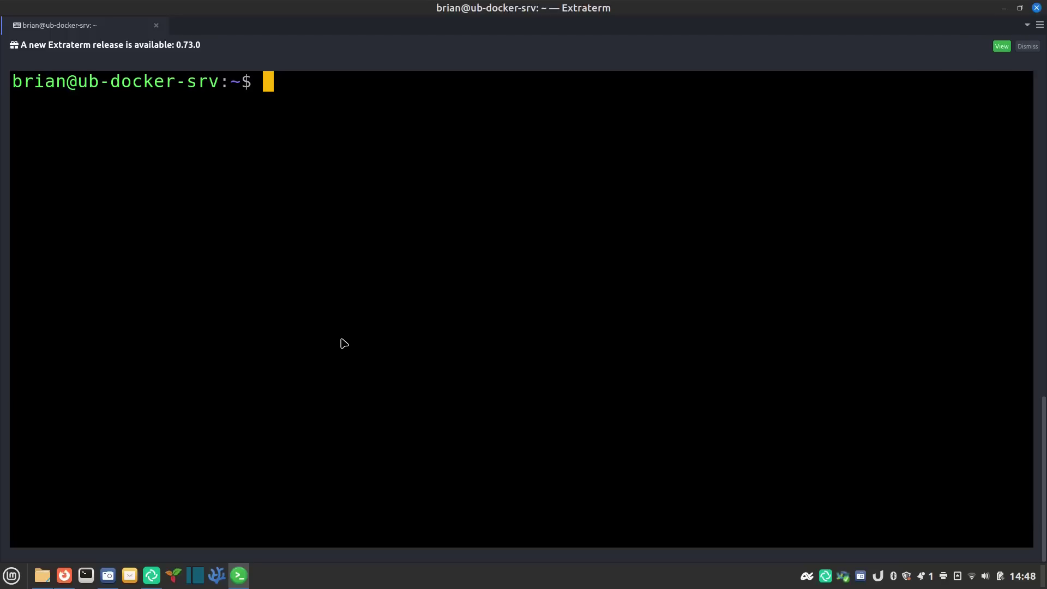
- Create the folders with mkdir -p docker/homepage
type("mkdir ")
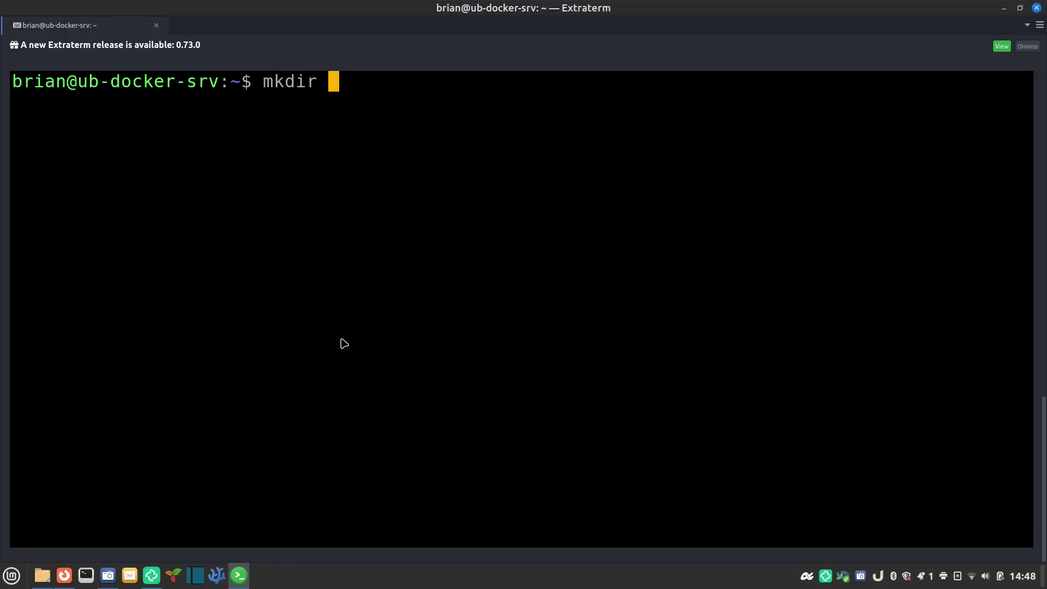
type("-p ")
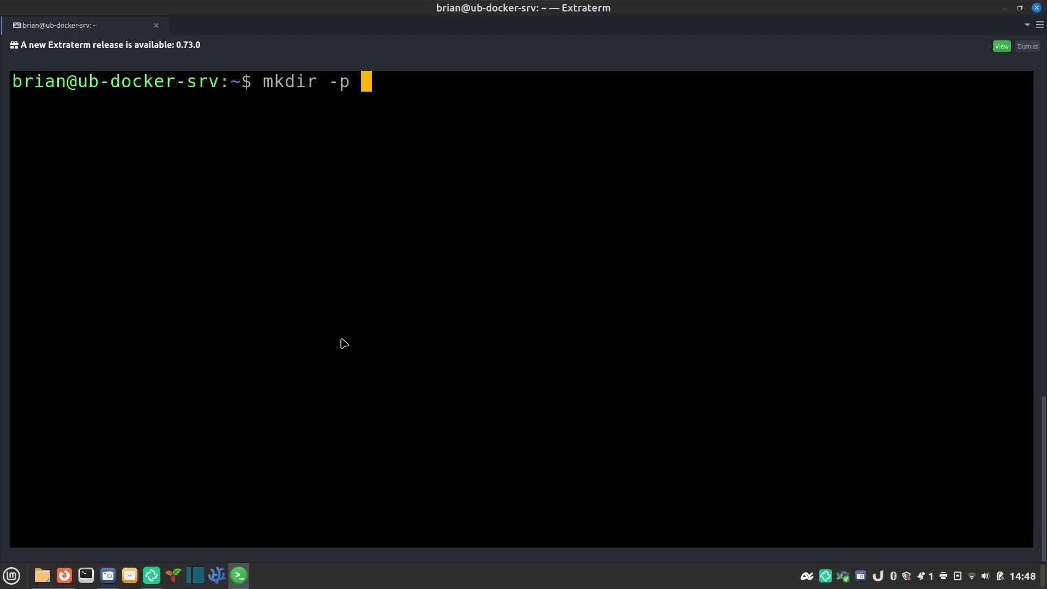
type("docker/homepage")
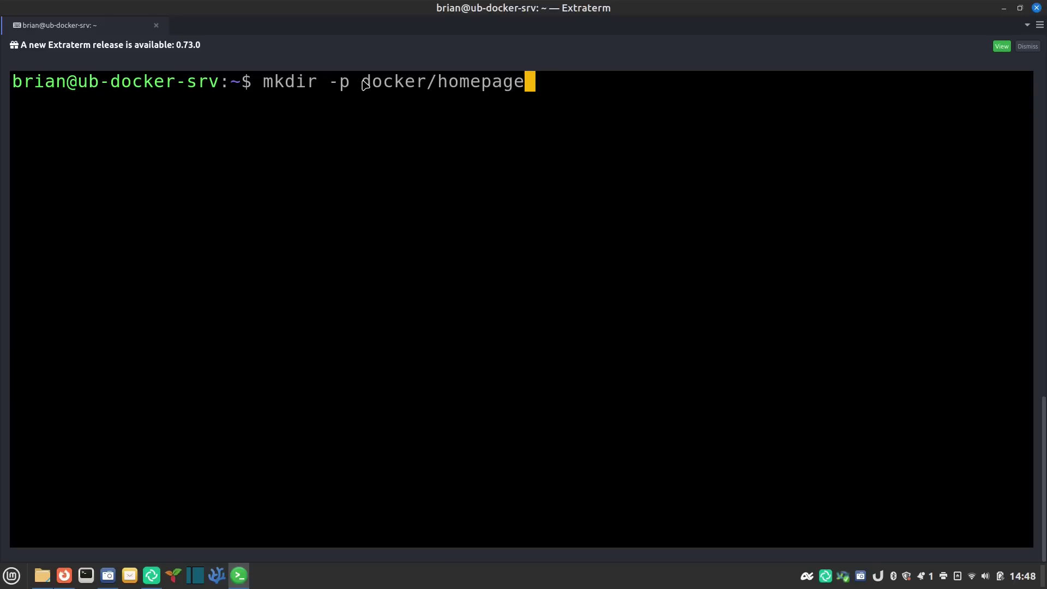
left_click_drag(364, 82, 425, 87)
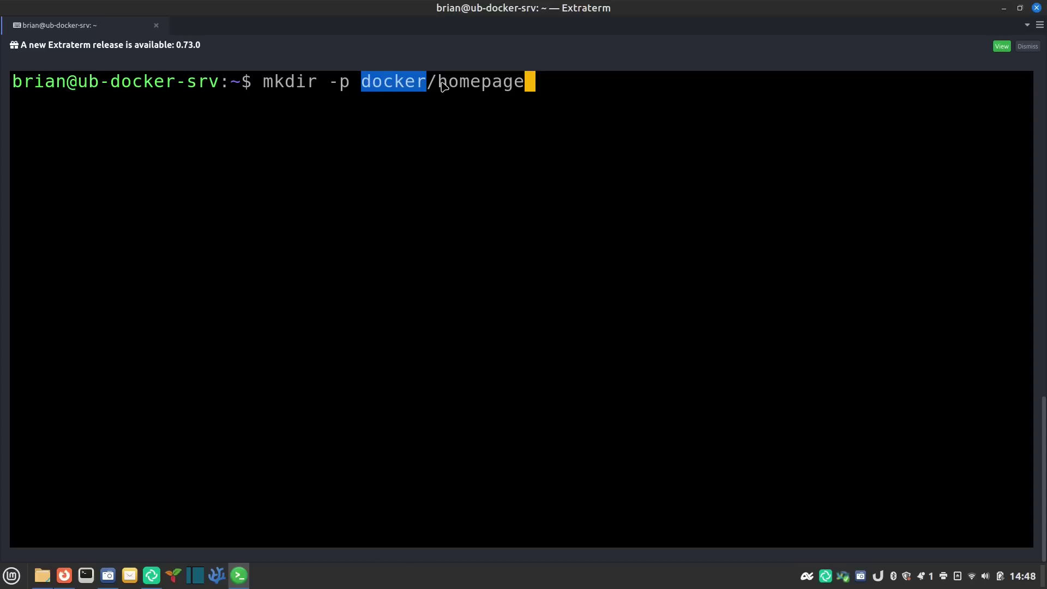
left_click_drag(438, 86, 522, 84)
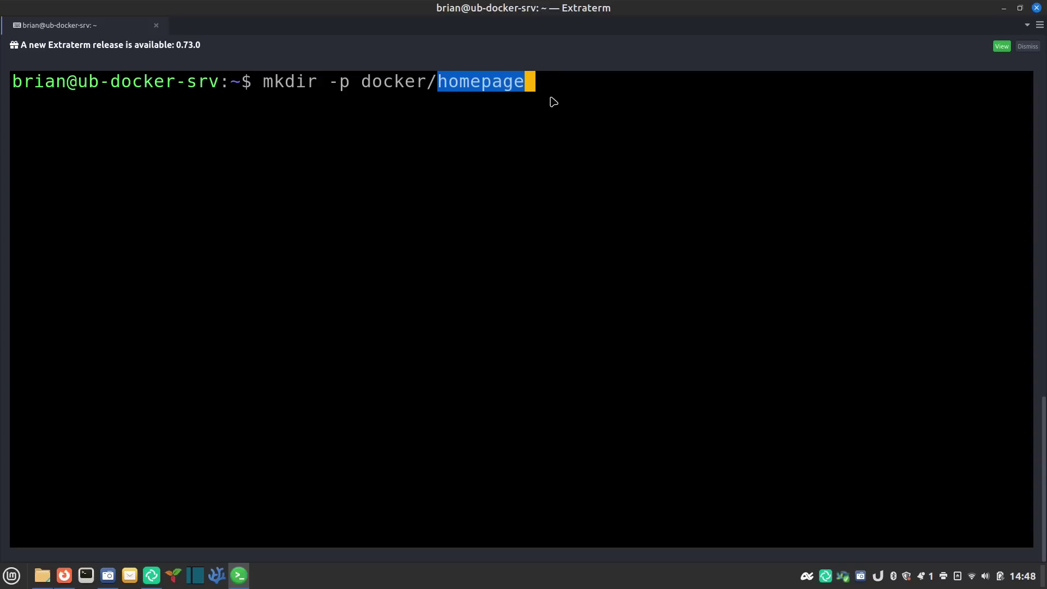
left_click(502, 106)
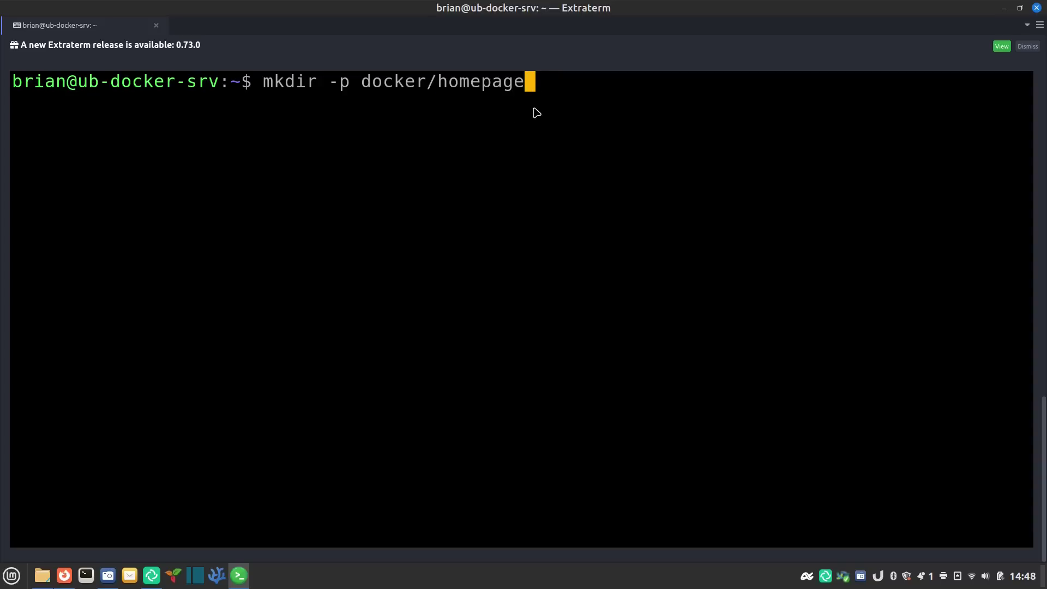
key("Return")
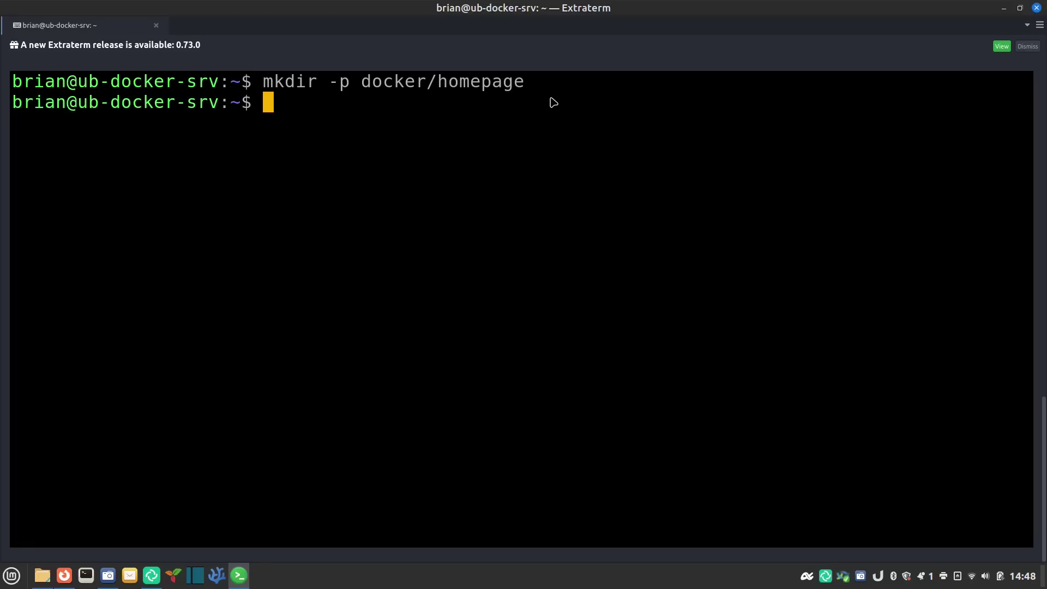
- Move into the docker folder and list its contents
type("ls")
key("Return")
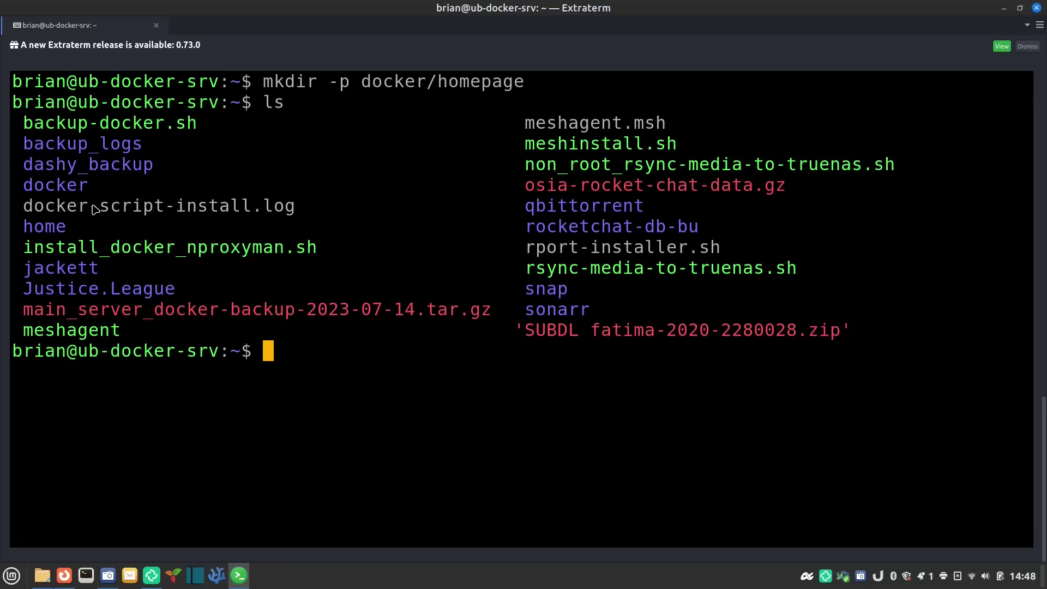
type("cd docker")
key("Return")
type("ls")
key("Return")
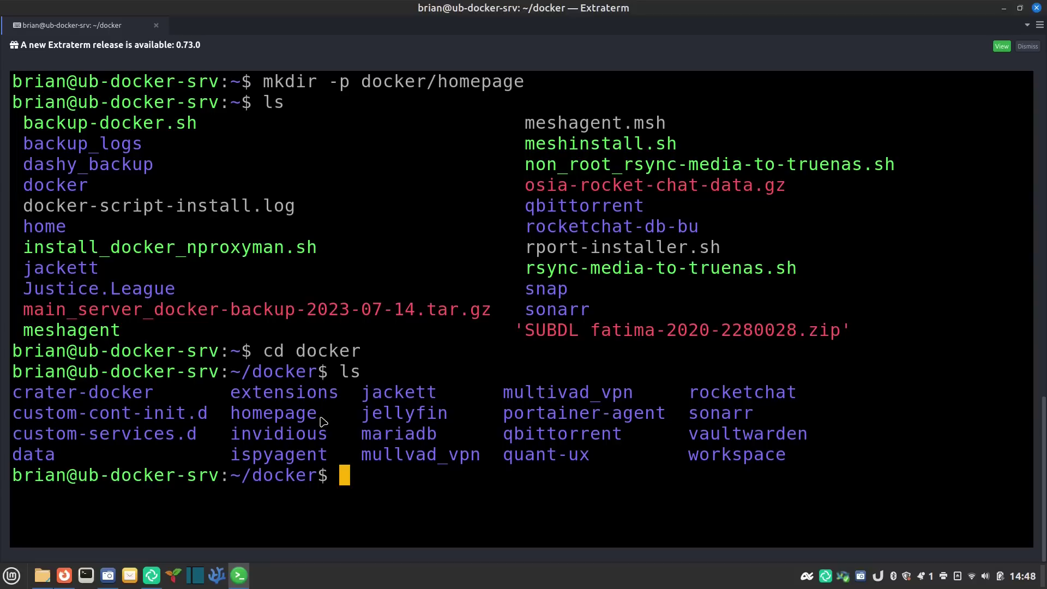
- Enter the homepage folder using Tab completion, clear the screen and confirm it is empty
left_click_drag(321, 415, 231, 415)
key("ctrl+c")
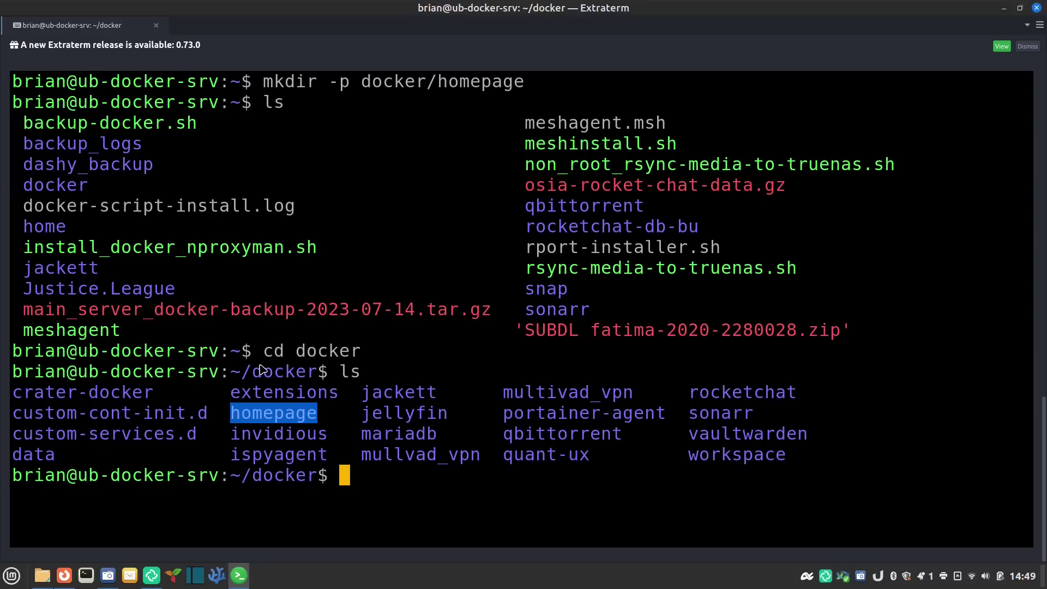
type("cd home")
key("Tab")
key("Return")
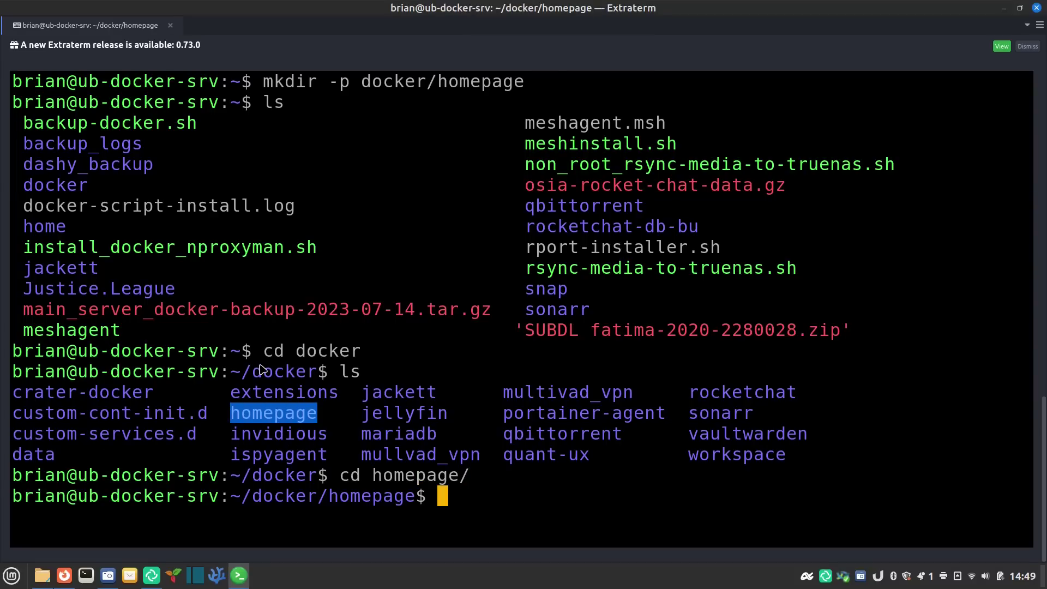
key("ctrl+l")
type("ls")
key("Return")
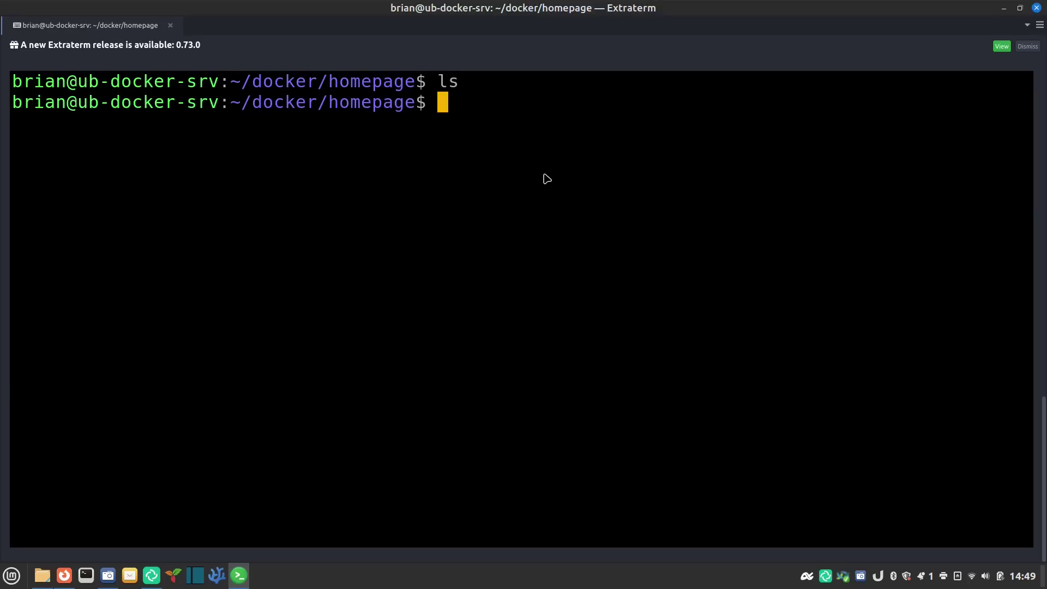
- Create docker-compose.yml in nano and paste the copied homepage compose example into it
type("nano docker-co")
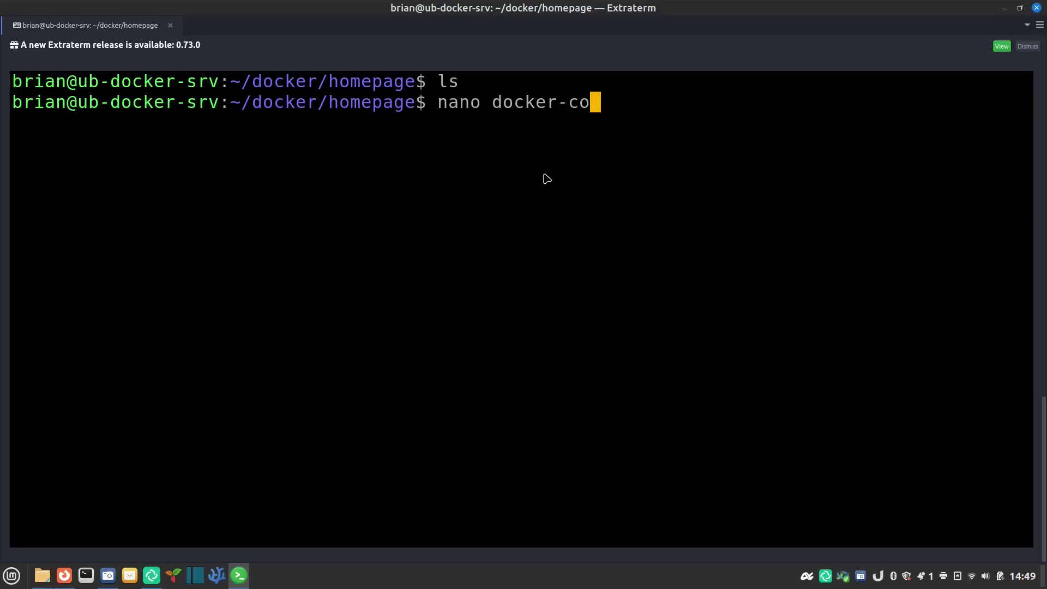
type("mpose.yml")
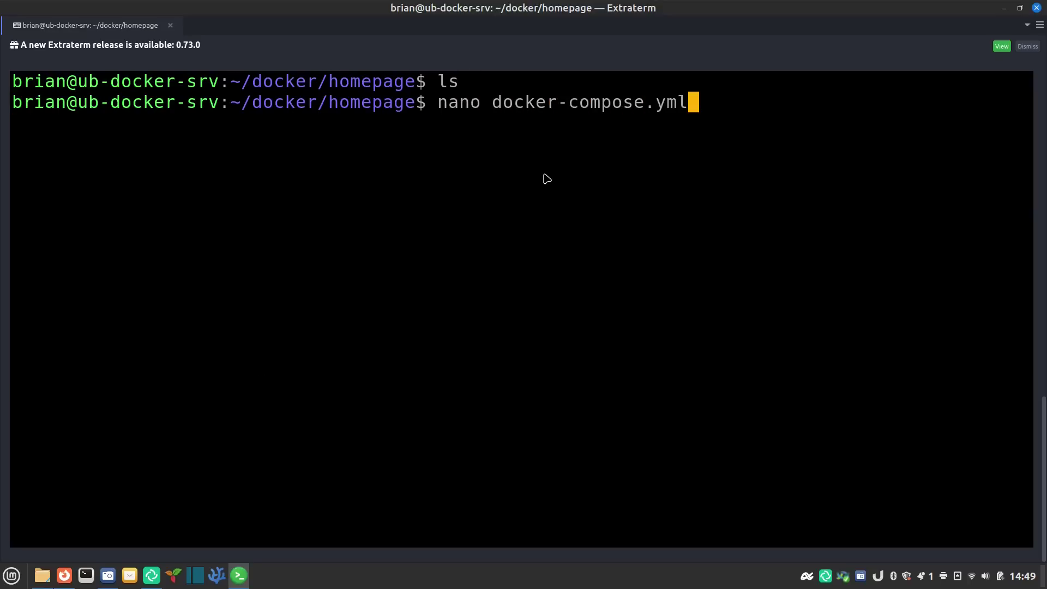
key("Return")
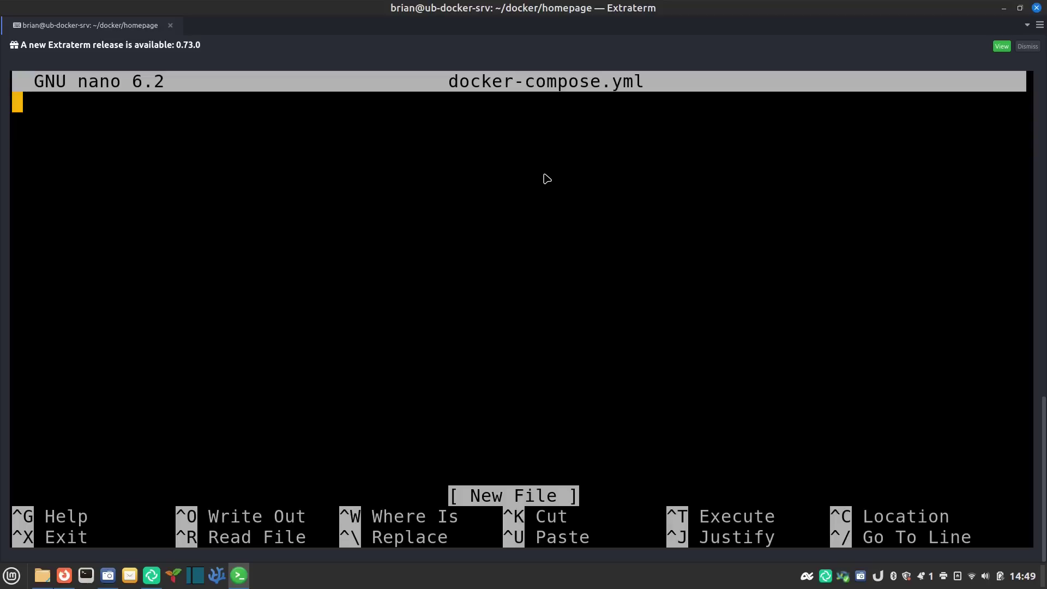
right_click(408, 186)
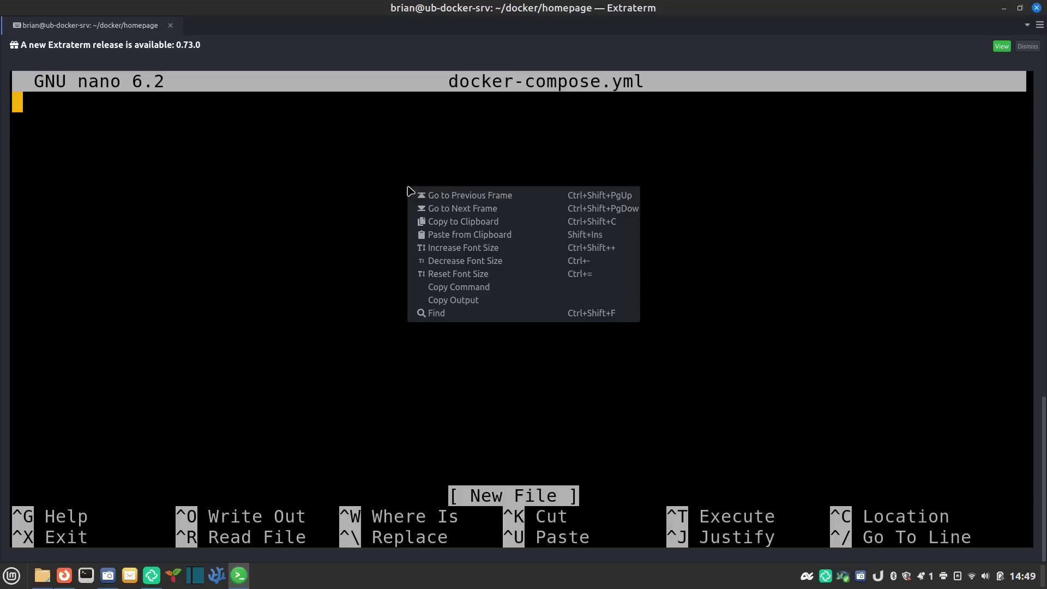
left_click(436, 240)
key("ctrl+k")
key("ctrl+shift+v")
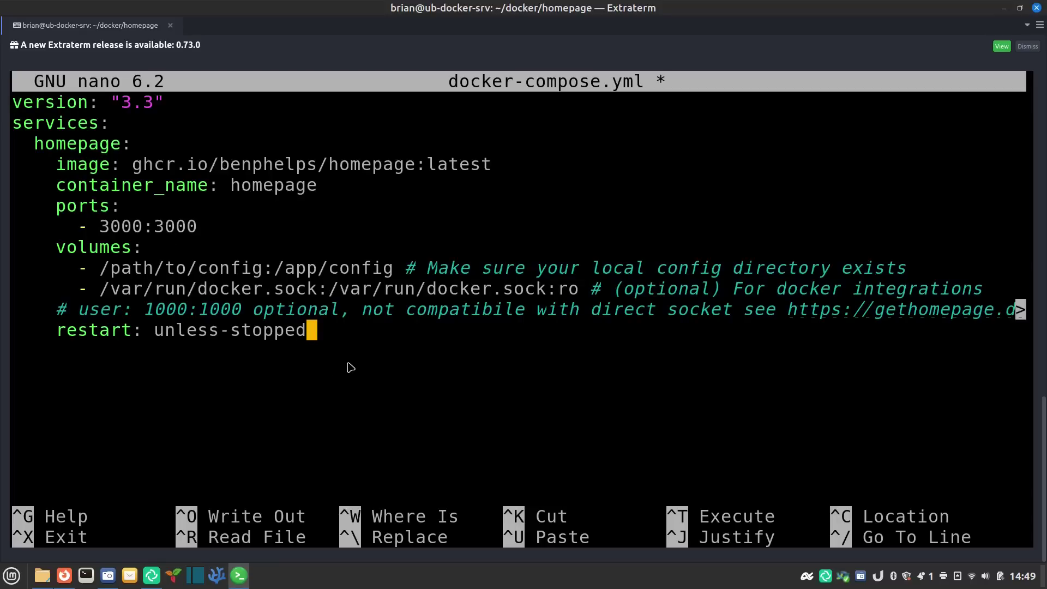
- Delete the host port 3000 on the ports line, leaving just :3000
key("Up")
key("Up")
key("Up")
key("Up")
key("Up")
key("Up")
key("Up")
key("Up")
key("Up")
key("Up")
key("Up")
key("Down")
key("Down")
key("Left")
key("Left")
key("Left")
key("Left")
key("Left")
key("Left")
key("Left")
key("Left")
key("Left")
key("Right")
key("Down")
key("Right")
key("Right")
key("Right")
key("Right")
key("Right")
key("Right")
key("Right")
key("Right")
key("Right")
key("Right")
key("Right")
key("Right")
key("Right")
key("Left")
key("Left")
key("Left")
key("Right")
key("Right")
key("Right")
key("Right")
key("Right")
key("Right")
key("Right")
key("Right")
key("Right")
key("Right")
key("Right")
key("Right")
key("Right")
key("Right")
key("Right")
key("Right")
key("Left")
key("Right")
key("Right")
key("Right")
key("Right")
key("Right")
key("Right")
key("Right")
key("Right")
key("Down")
key("Left")
key("Left")
key("Left")
key("Left")
key("Left")
key("Left")
key("Left")
key("Left")
key("Down")
key("Down")
key("Left")
key("Left")
key("Left")
key("Left")
key("Left")
key("BackSpace")
key("BackSpace")
key("BackSpace")
key("BackSpace")
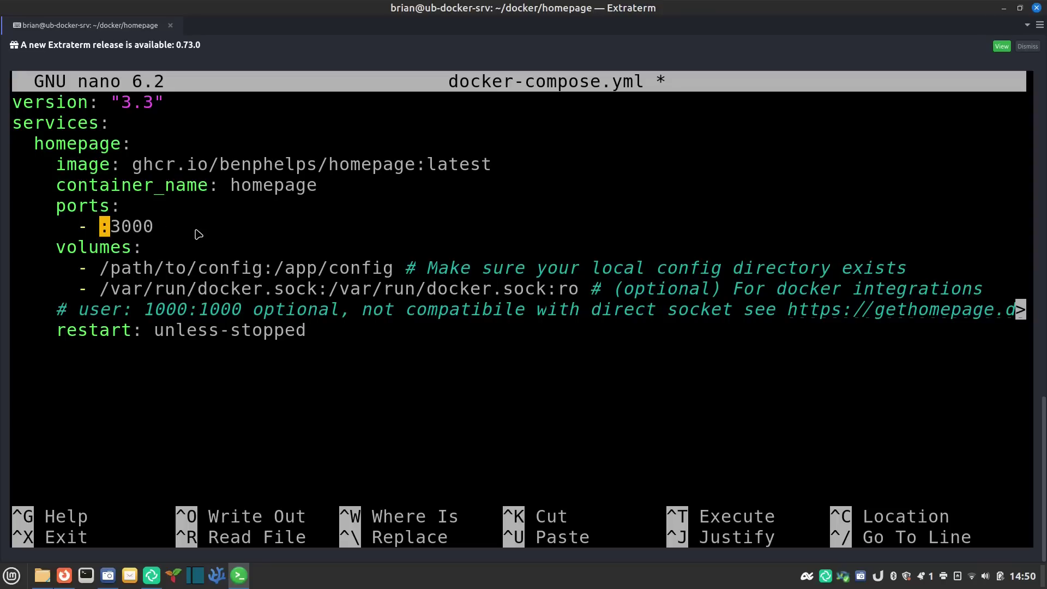
- Set the host port to 8921 and change the config volume path to ./config
type("h")
key("BackSpace")
type("8921")
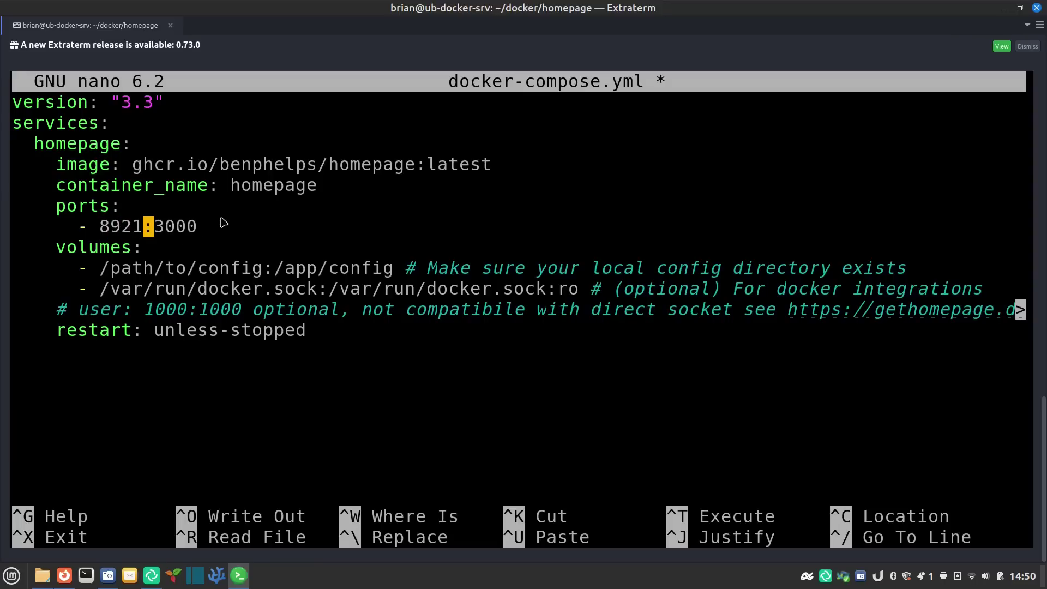
key("Down")
key("Down")
key("Right")
key("Right")
key("Right")
key("Right")
key("Right")
key("Right")
key("Right")
key("Right")
key("Right")
key("Right")
key("Right")
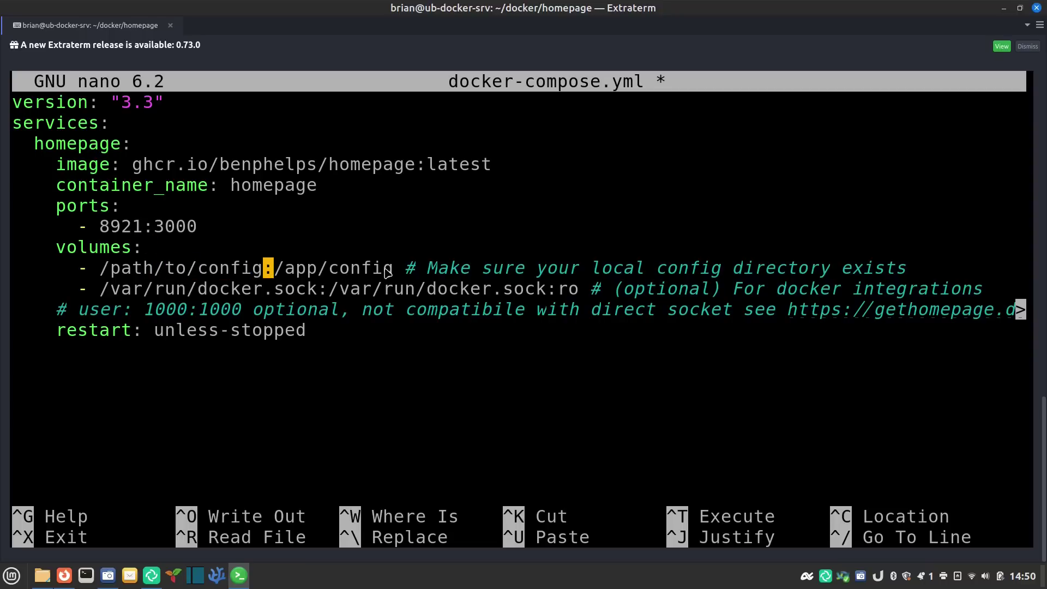
key("Left")
key("Left")
key("Left")
key("Left")
key("Left")
key("Left")
key("Left")
key("BackSpace")
key("BackSpace")
key("BackSpace")
key("BackSpace")
key("BackSpace")
key("BackSpace")
key("BackSpace")
key("BackSpace")
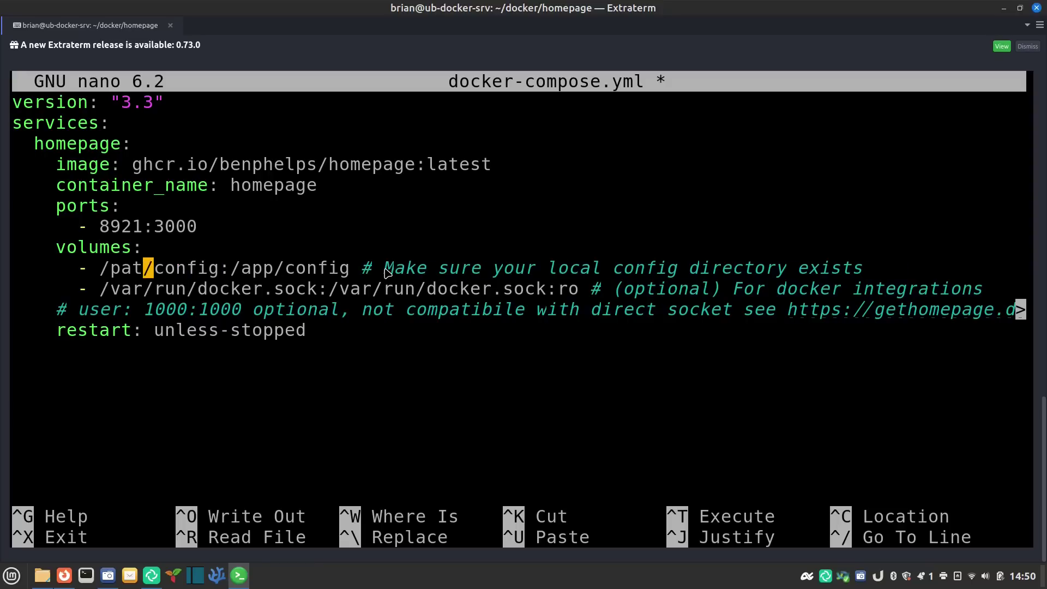
type(".")
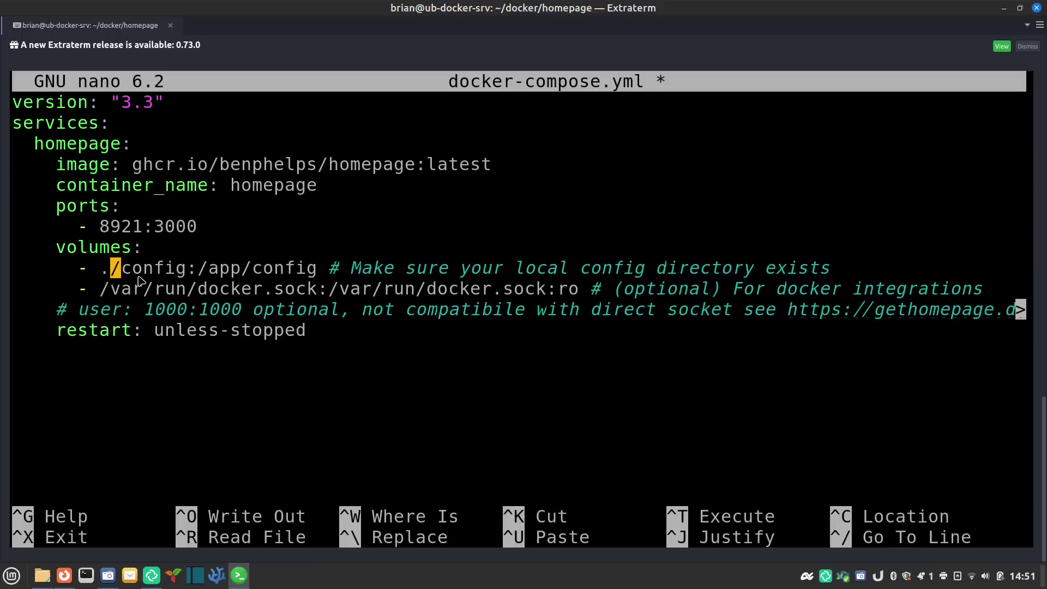
- Save docker-compose.yml under the same name and exit nano
key("Down")
key("Left")
key("Right")
key("Right")
key("Right")
key("Right")
key("Right")
key("Right")
key("Right")
key("Right")
key("Right")
key("Right")
key("Right")
key("Right")
key("Right")
key("Right")
key("Right")
key("Right")
key("Right")
key("Right")
key("Right")
key("Right")
key("Right")
key("Right")
key("Right")
key("Right")
key("Right")
key("Right")
key("Right")
key("Right")
key("Right")
key("Right")
key("Right")
key("Right")
key("Right")
key("Right")
key("Right")
key("Right")
key("Right")
key("Right")
key("Right")
key("Right")
key("Right")
key("Right")
key("Left")
key("Left")
key("Down")
key("Left")
key("Left")
key("Left")
key("Left")
key("Left")
key("Left")
key("Left")
key("Left")
key("Left")
key("Left")
key("Left")
key("Left")
key("Left")
key("Left")
key("Left")
key("Left")
key("Left")
key("Left")
key("Left")
key("Left")
key("Left")
key("Left")
key("Left")
key("Left")
key("Left")
key("Left")
key("Left")
key("Left")
key("Left")
key("Left")
key("Left")
key("Left")
key("Left")
key("Left")
key("Down")
key("Down")
key("ctrl+o")
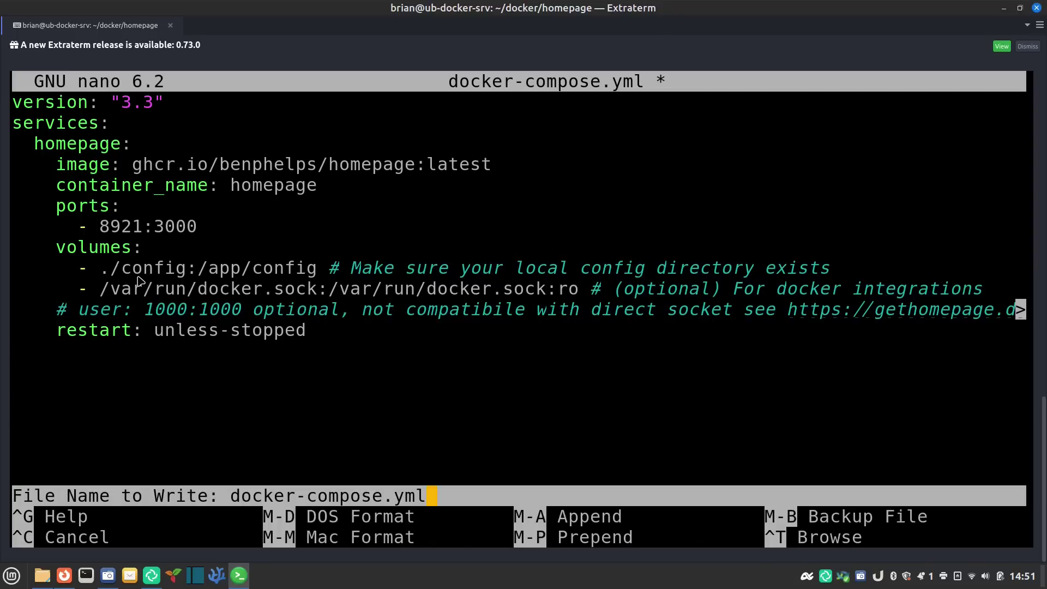
key("Return")
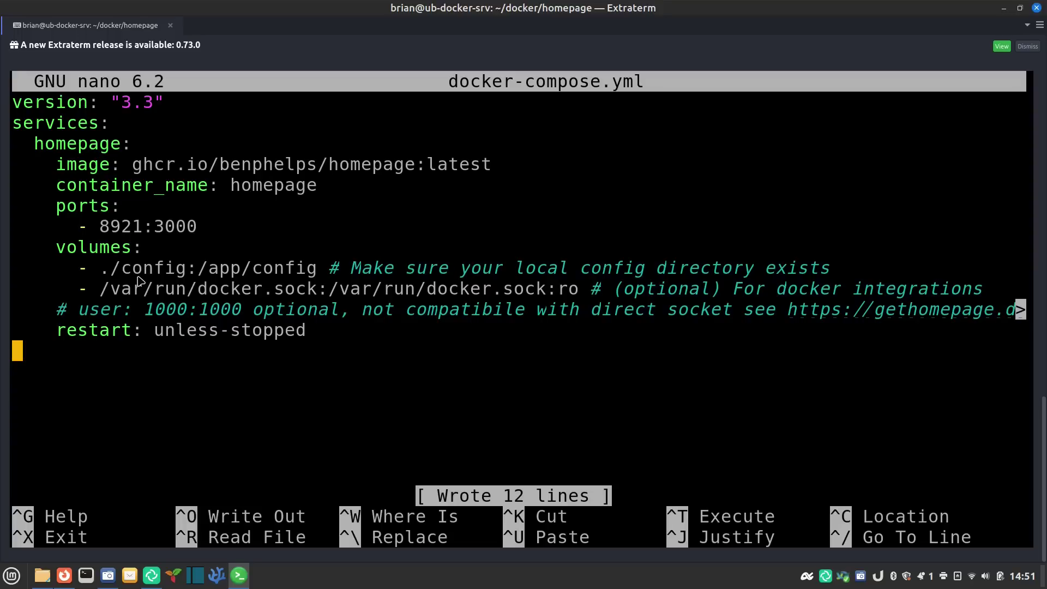
key("ctrl+x")
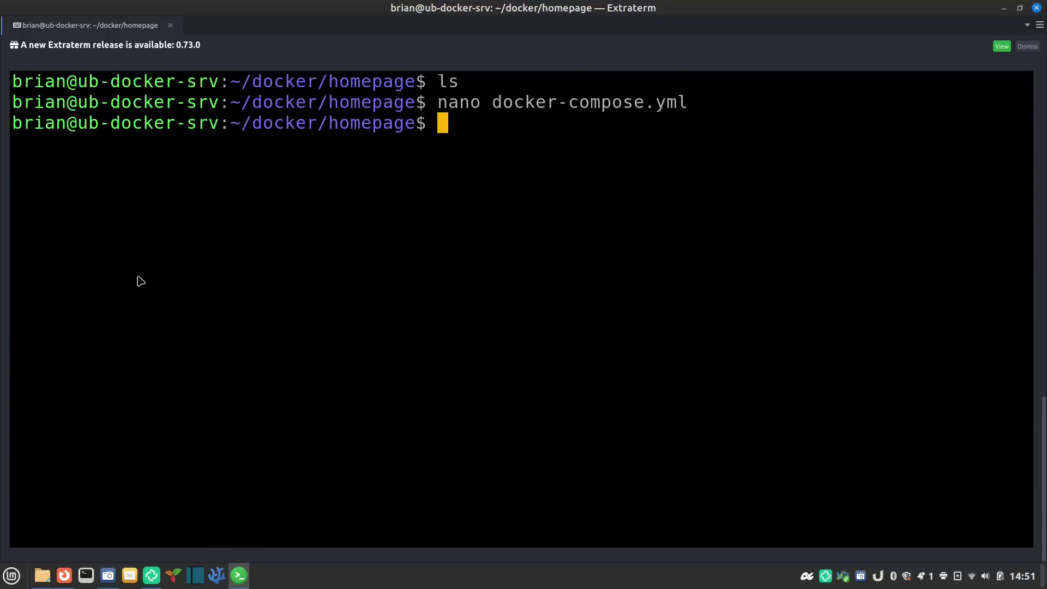
- Start the homepage container with docker compose up -d
type("docker comp")
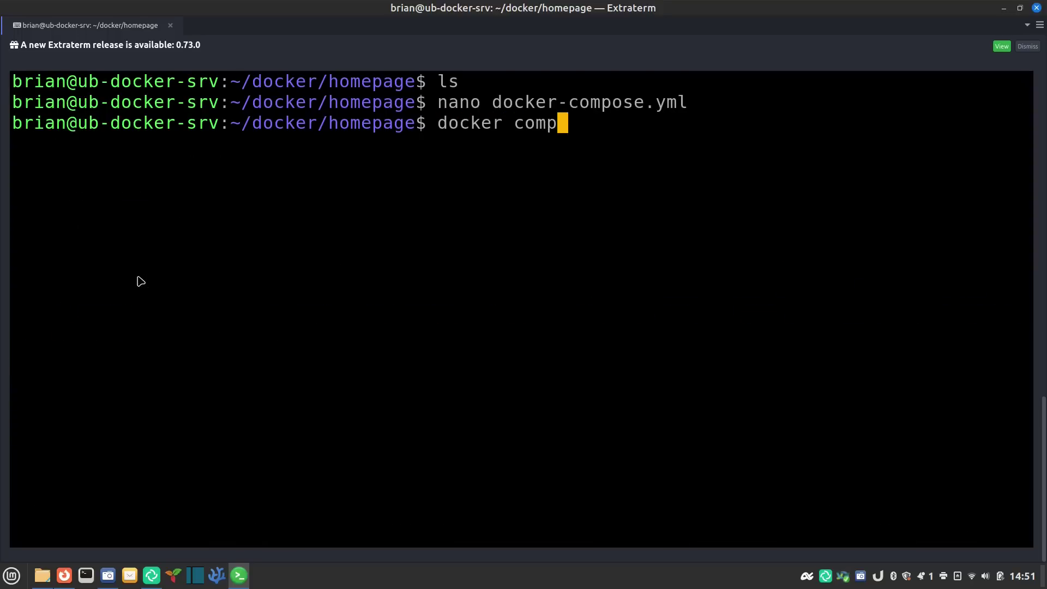
type("ose up -d")
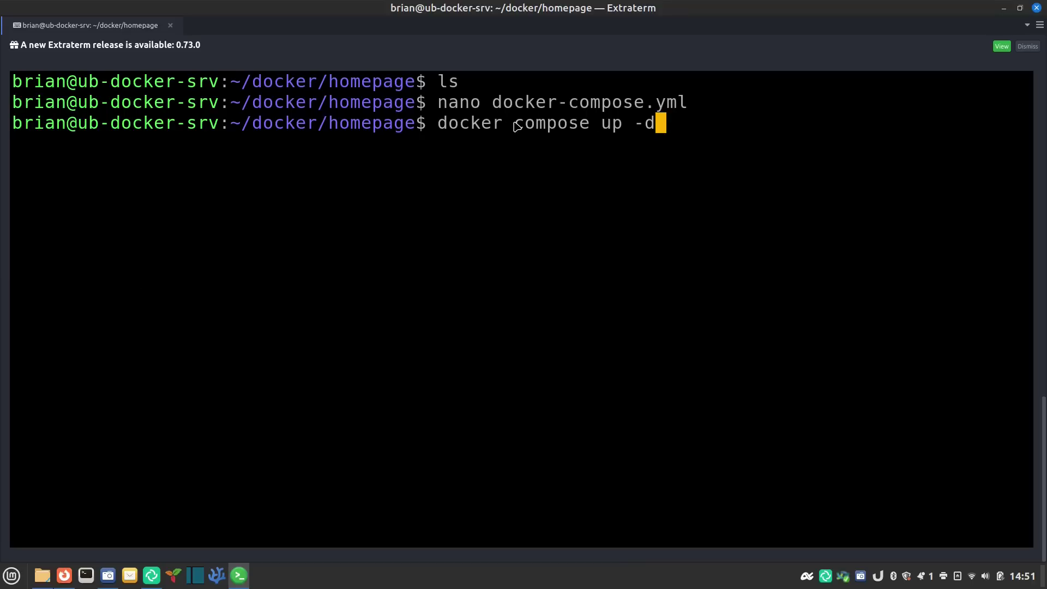
key("Left")
key("Left")
key("Left")
key("Left")
key("Left")
key("Left")
key("Left")
key("Left")
key("Left")
key("Left")
key("Left")
key("Left")
key("Left")
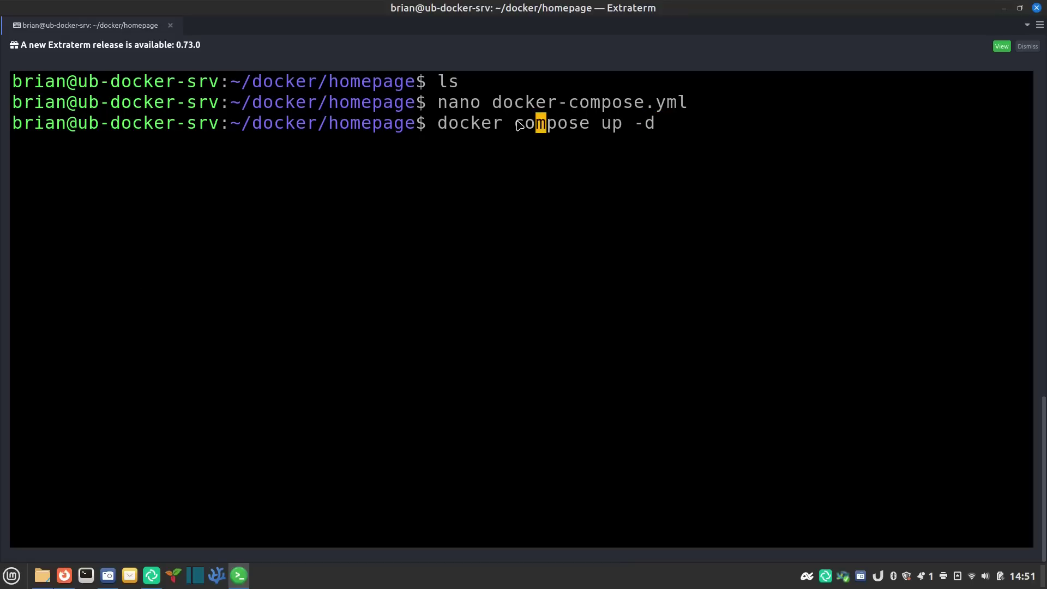
key("BackSpace")
type("-")
key("Right")
key("Left")
key("Right")
key("Right")
key("Left")
key("Left")
key("BackSpace")
key("Right")
key("Right")
key("Right")
key("Right")
key("Right")
key("Right")
key("Right")
key("Right")
key("Right")
key("Right")
key("Right")
key("Right")
key("Right")
key("Return")
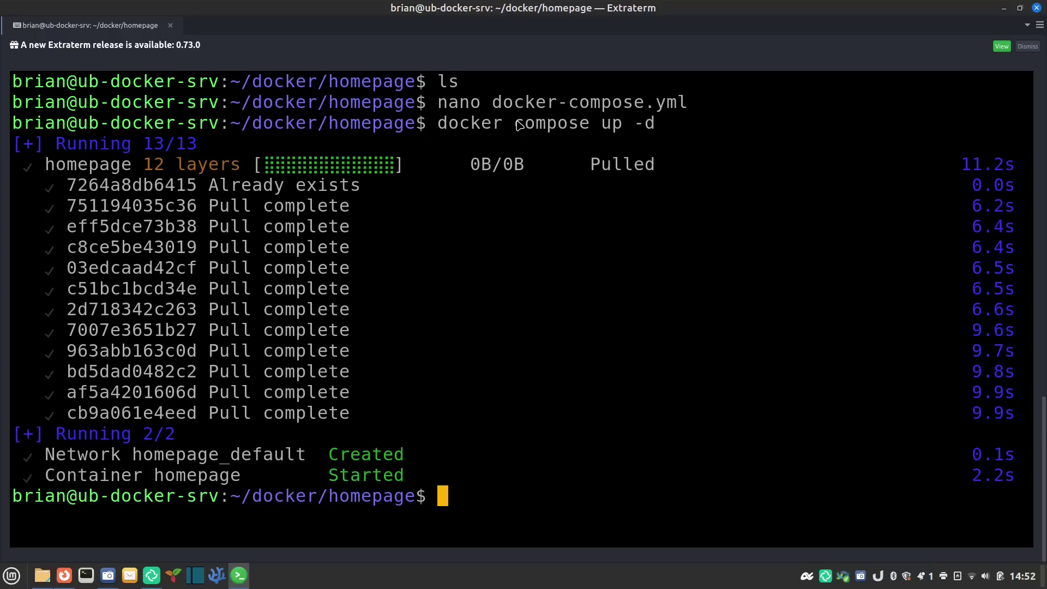
- Follow the logs with docker compose logs -f until port 3000 listening appears, then stop
type("docker c")
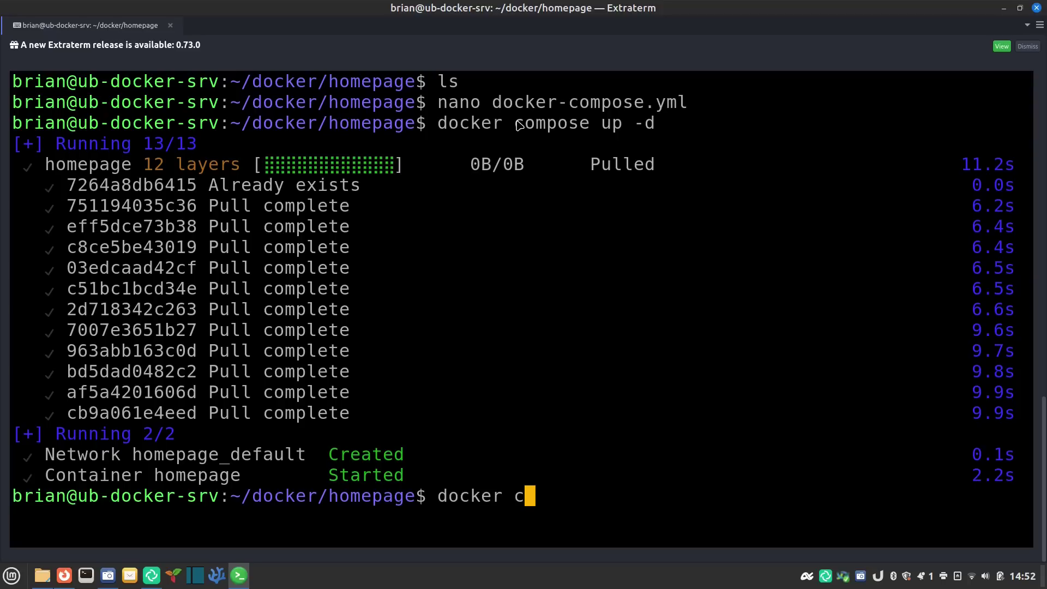
type("ompose")
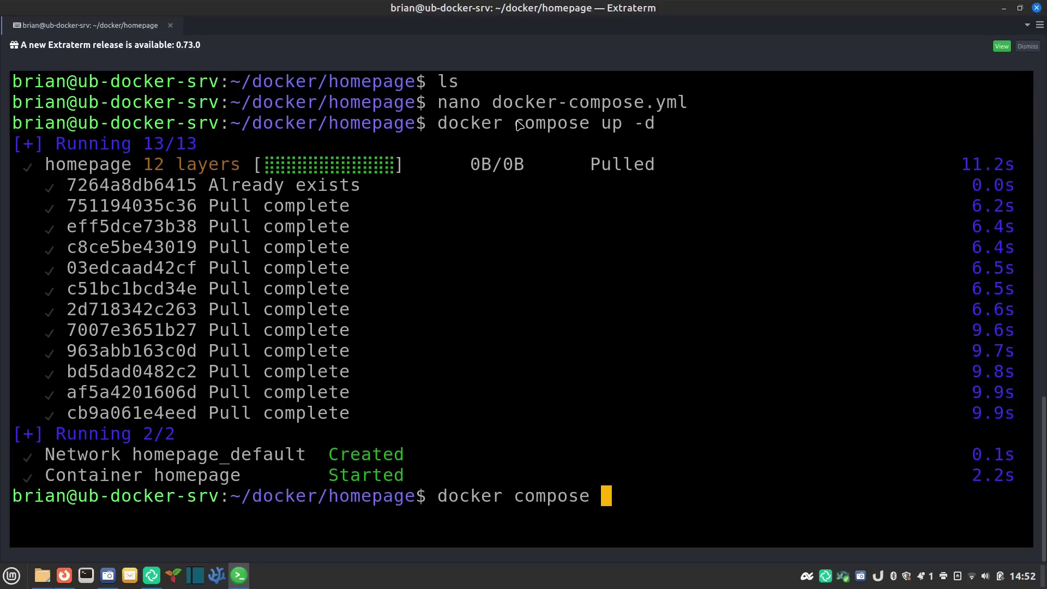
type(" logs -f")
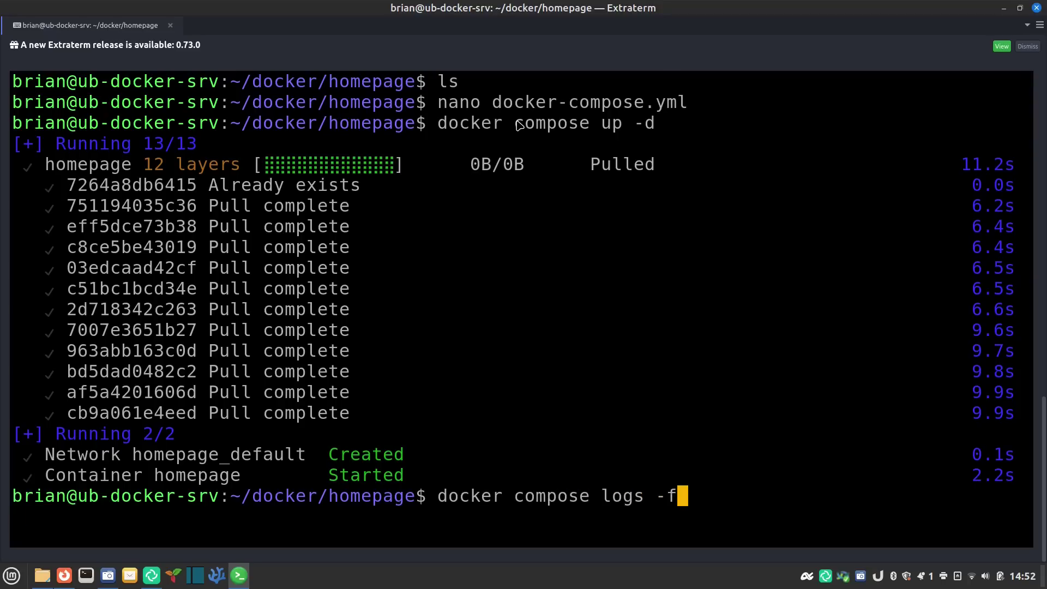
key("Return")
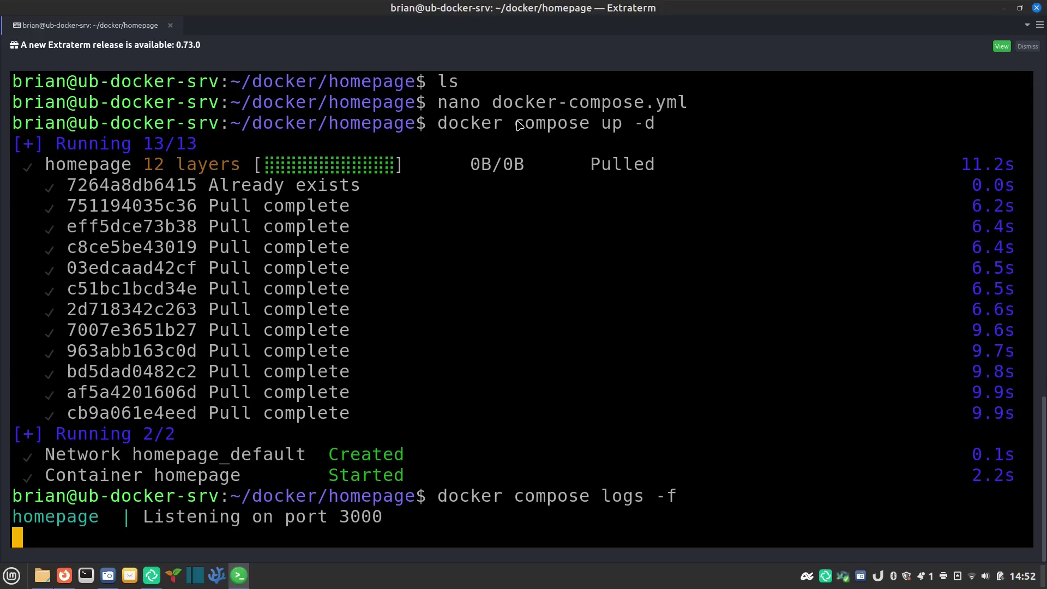
key("ctrl+c")
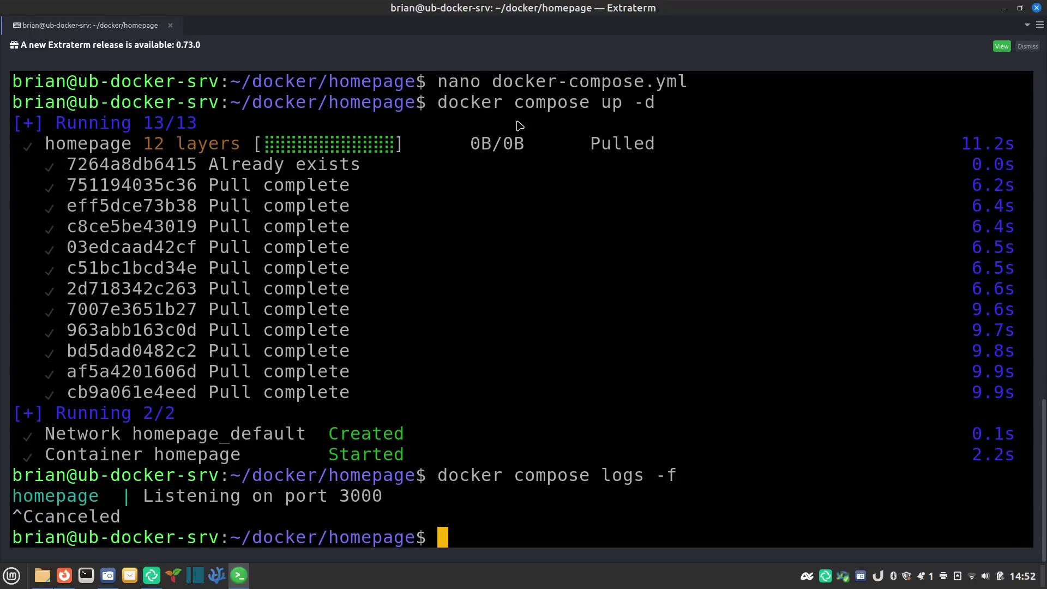
- List the homepage folder, cd into config and list it, then open a blank Firefox tab
type("ls")
key("Return")
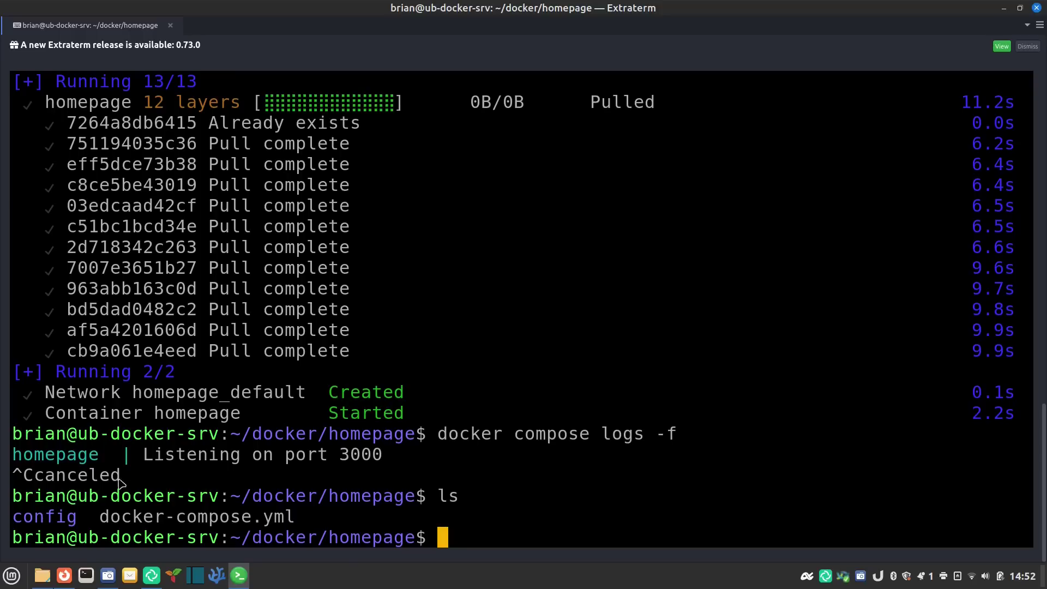
type("cd config")
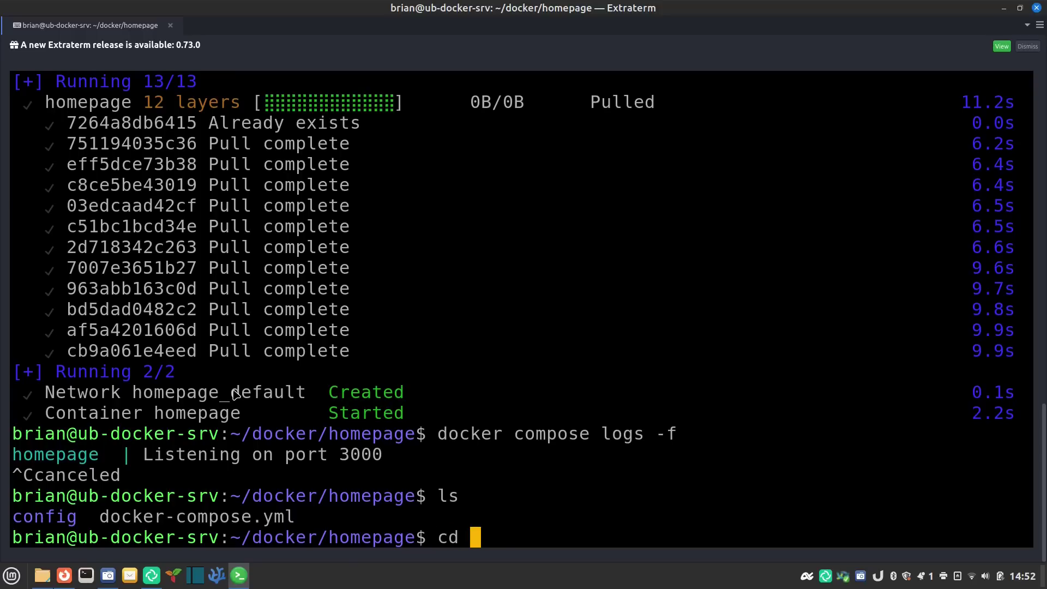
key("Return")
type("ls")
key("Return")
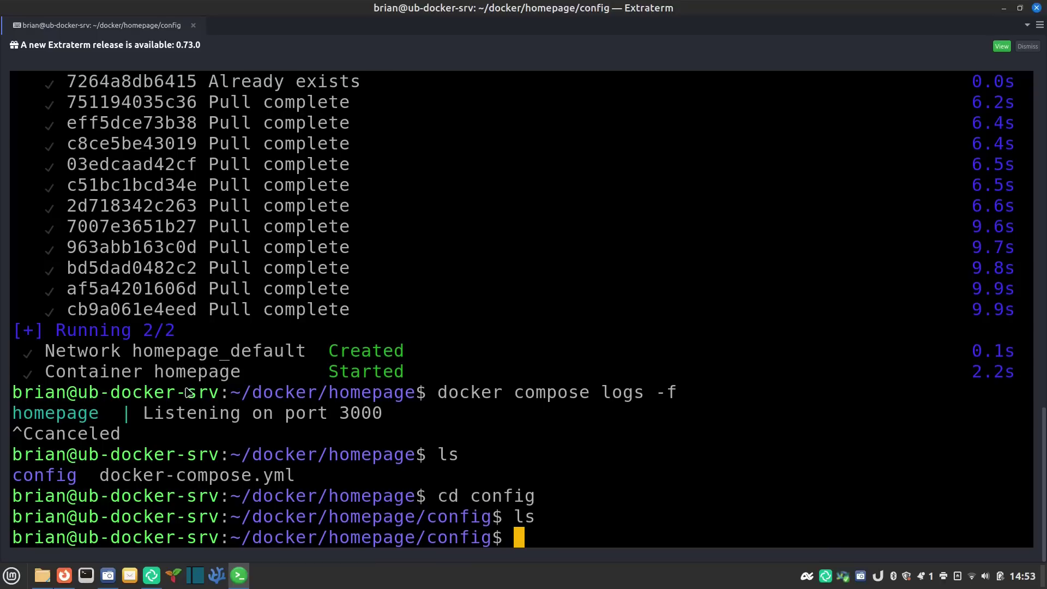
left_click(64, 579)
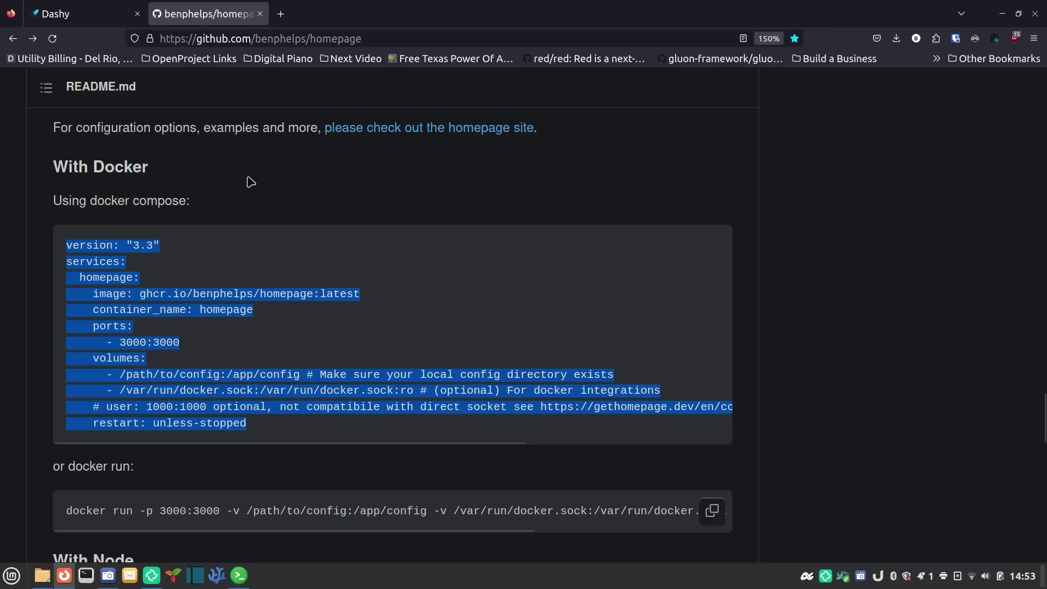
left_click(280, 15)
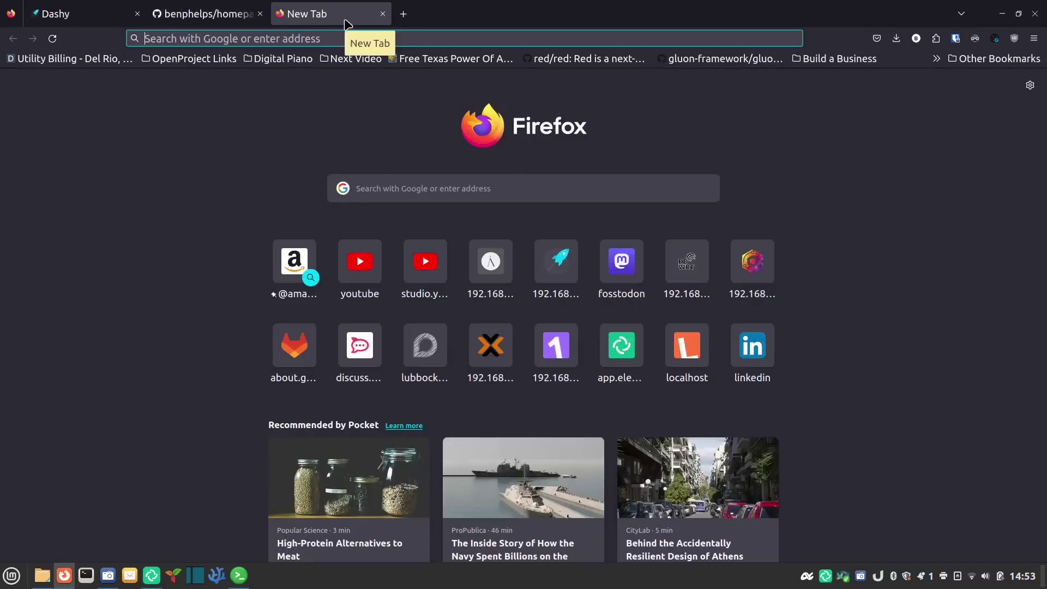
- Enter 192.168.10.154:8921 in the new tab to load the Homepage dashboard
type("192.16")
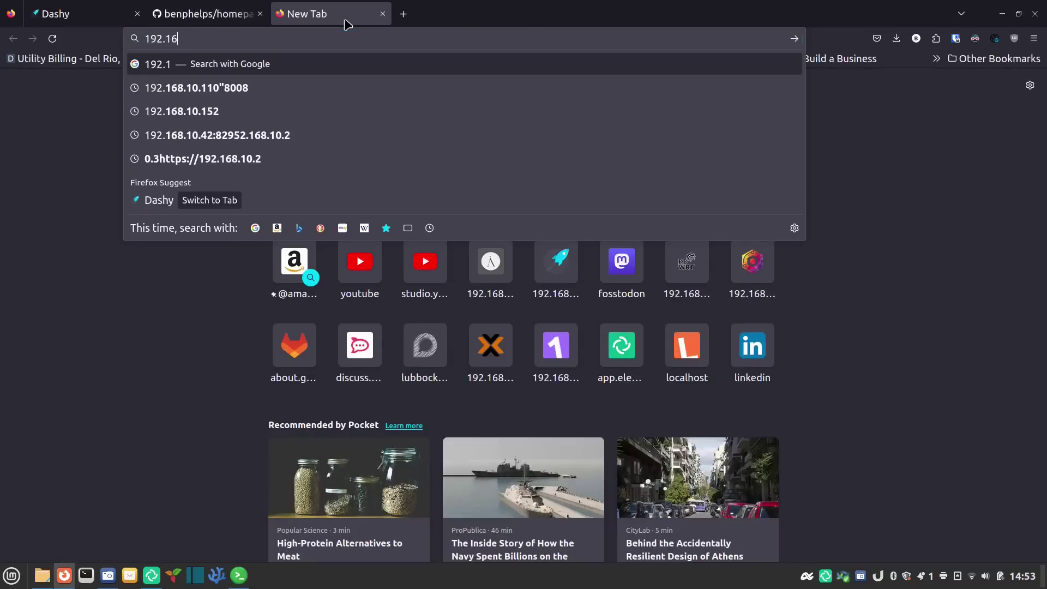
type("8.10.154")
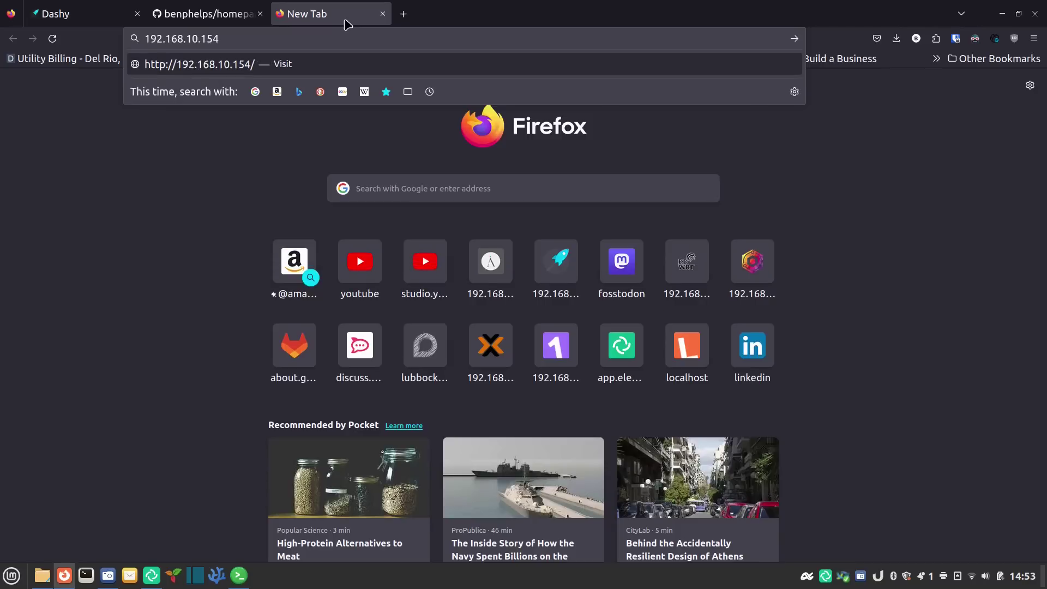
type(":")
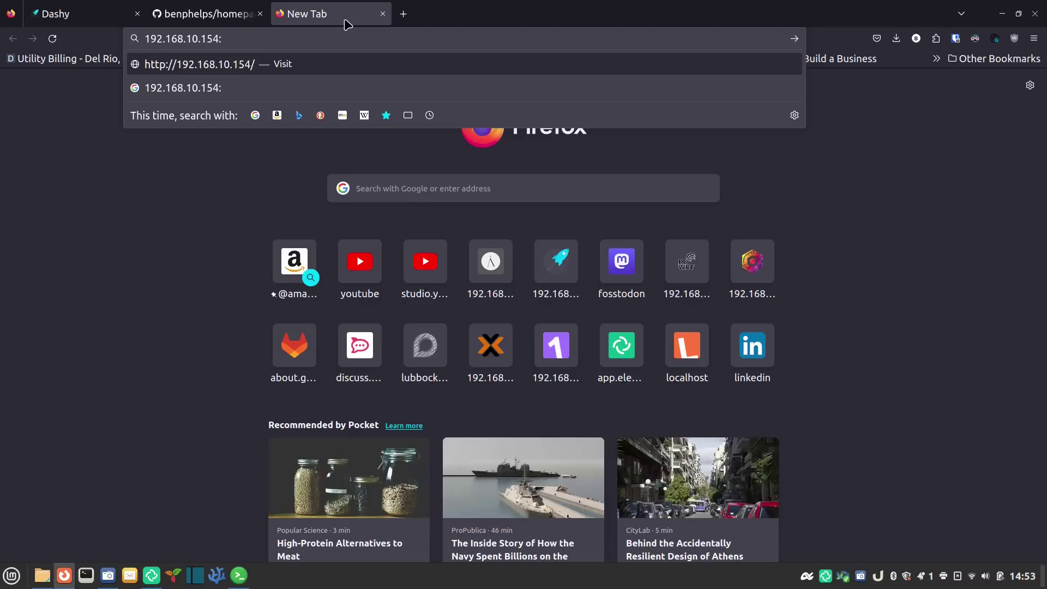
type("8921")
key("Return")
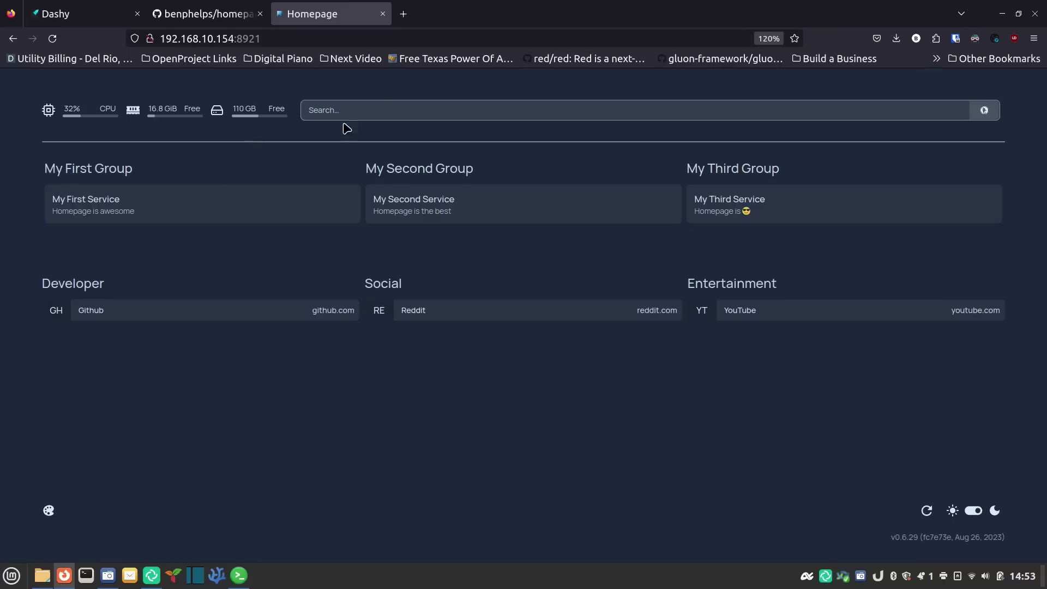
left_click(386, 109)
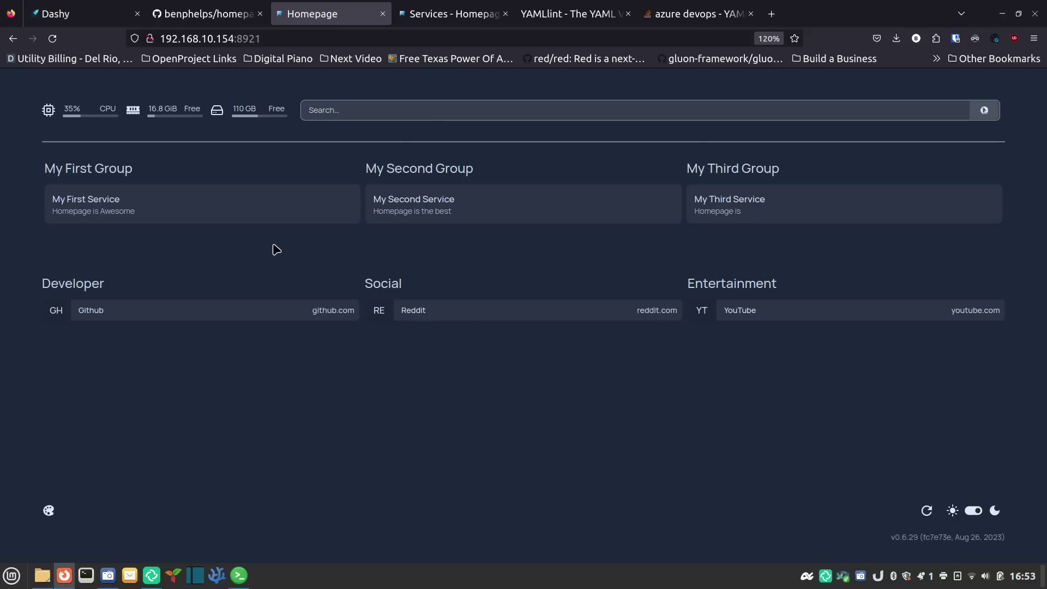
- Re-list the config folder files in the terminal and compare them with the dashboard
left_click(239, 576)
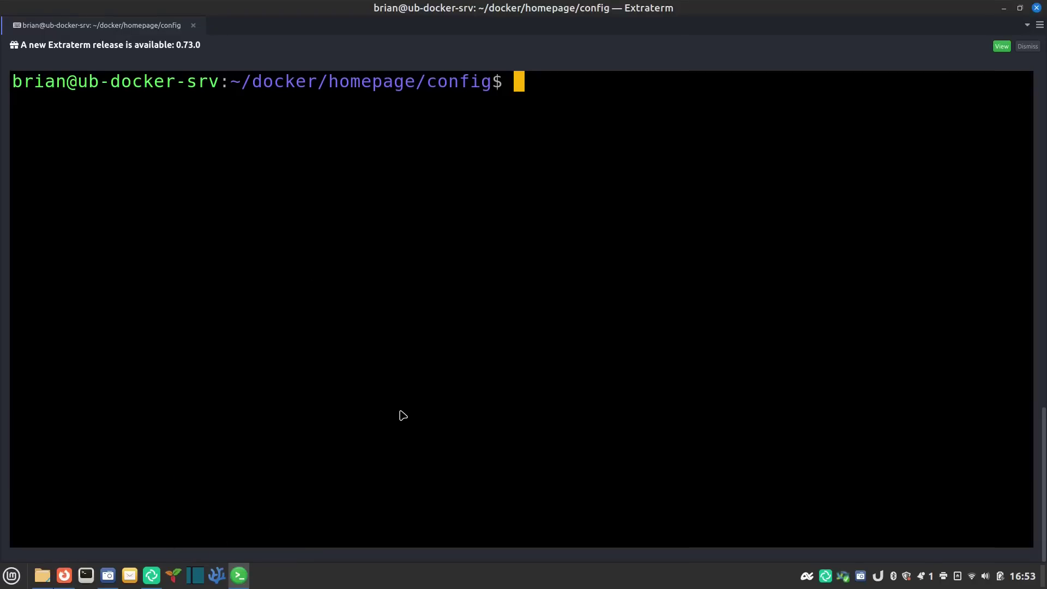
type("ls")
key("Return")
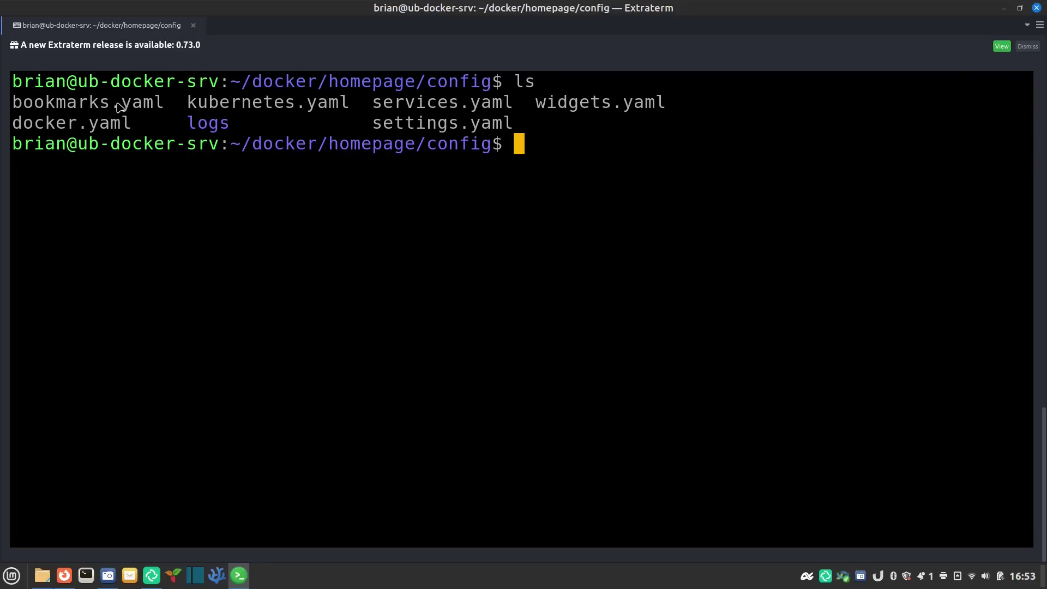
left_click(64, 576)
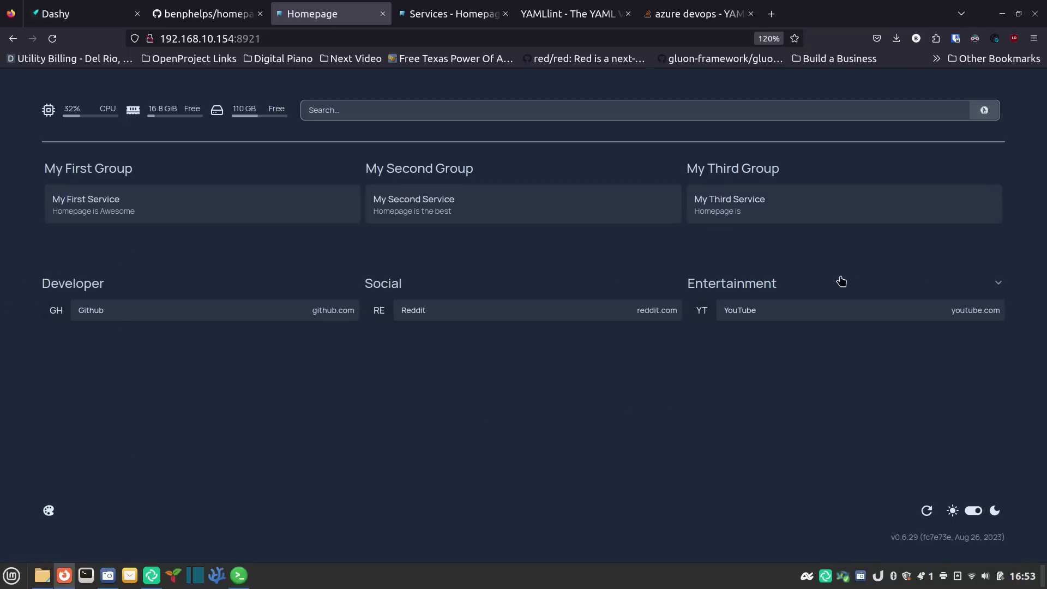
- Highlight the services.yaml file name in the listing, then clear it and return to Homepage
left_click(239, 575)
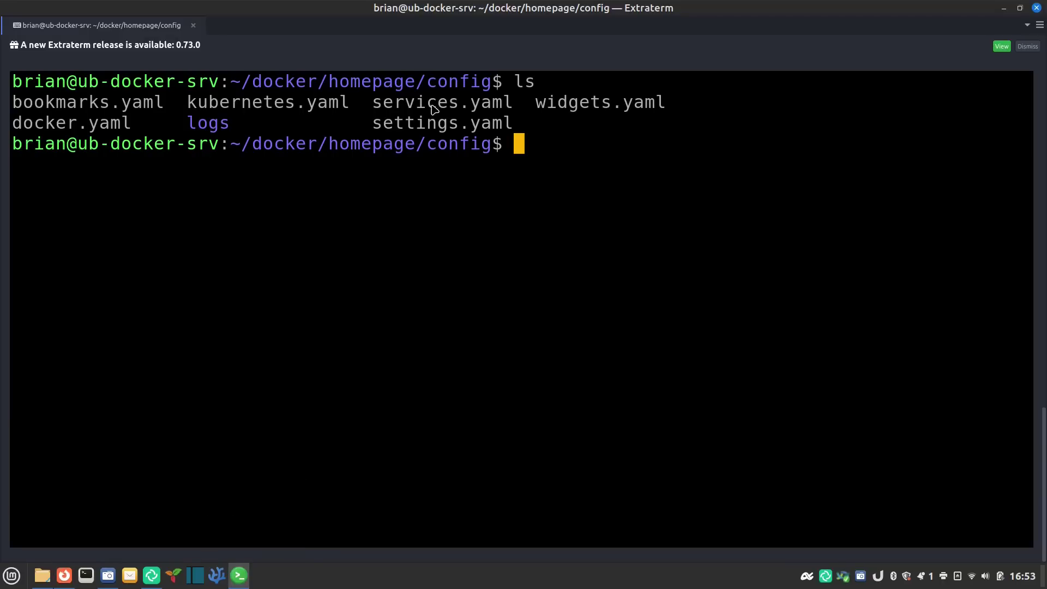
left_click_drag(514, 107, 383, 108)
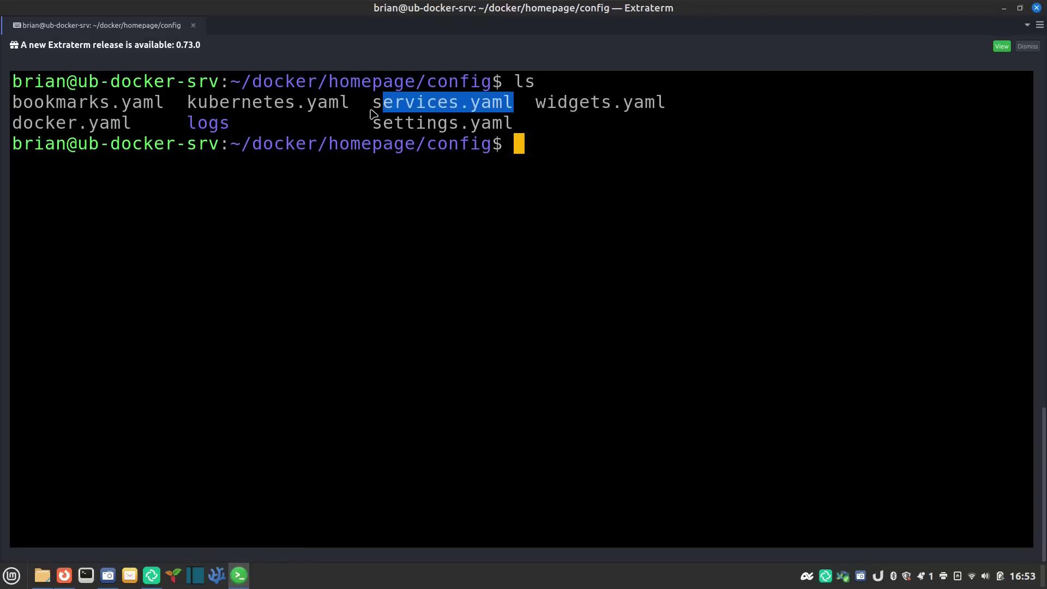
left_click(64, 575)
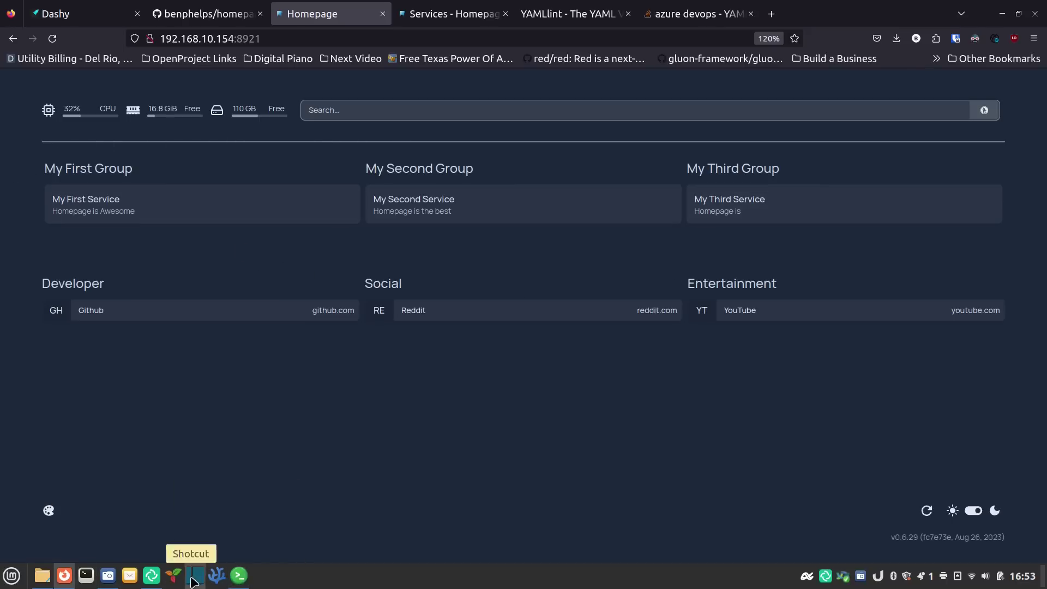
left_click(239, 582)
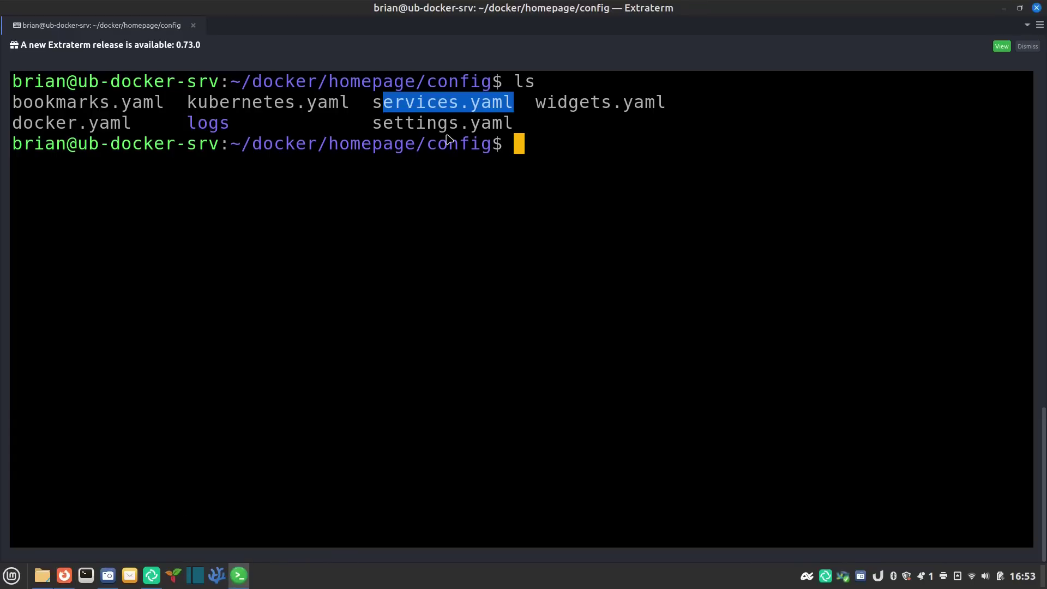
left_click(497, 131)
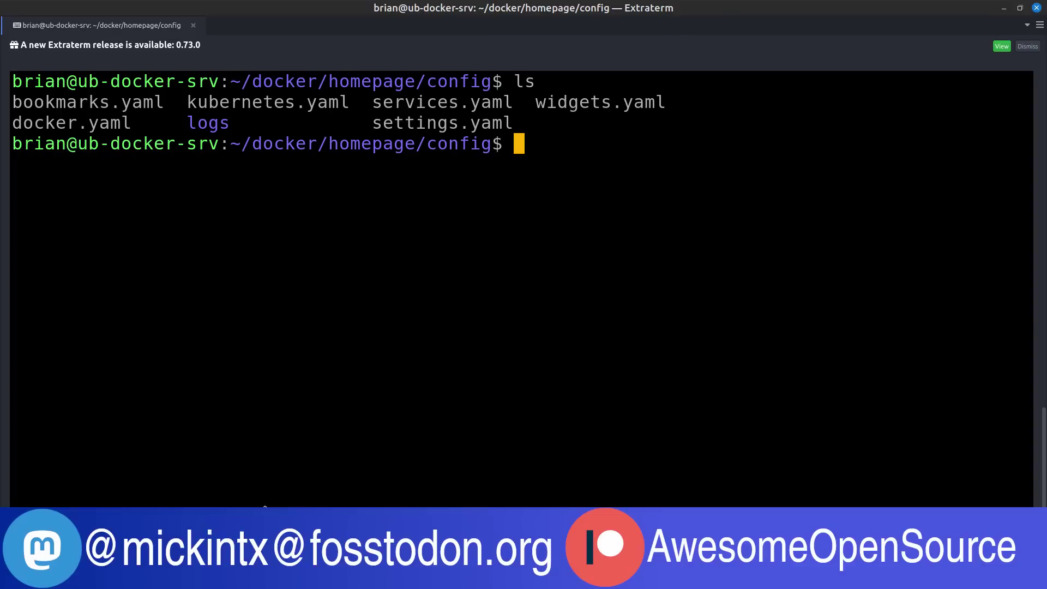
left_click(65, 575)
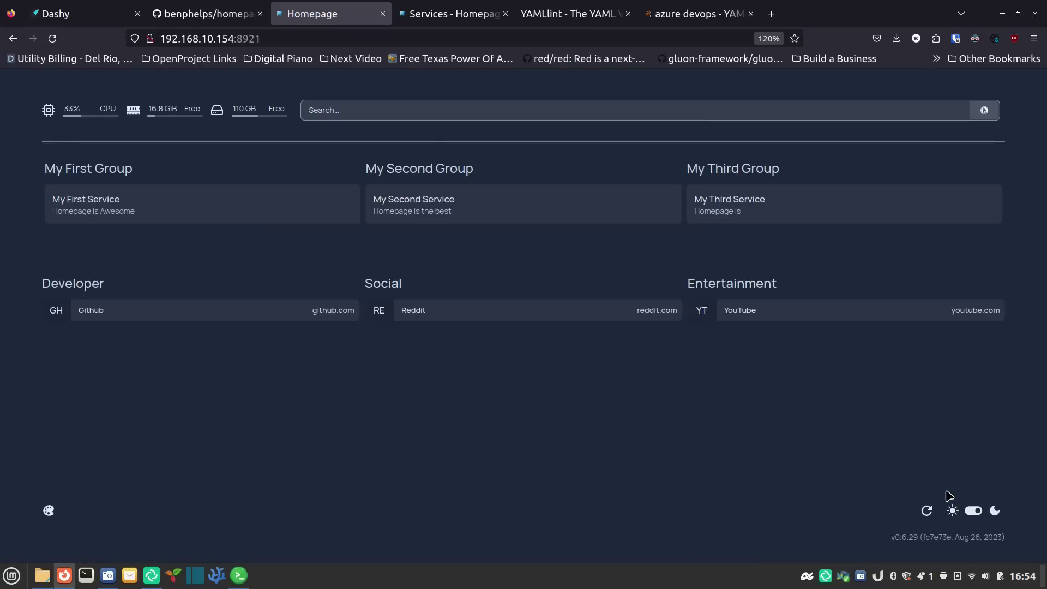
left_click(973, 512)
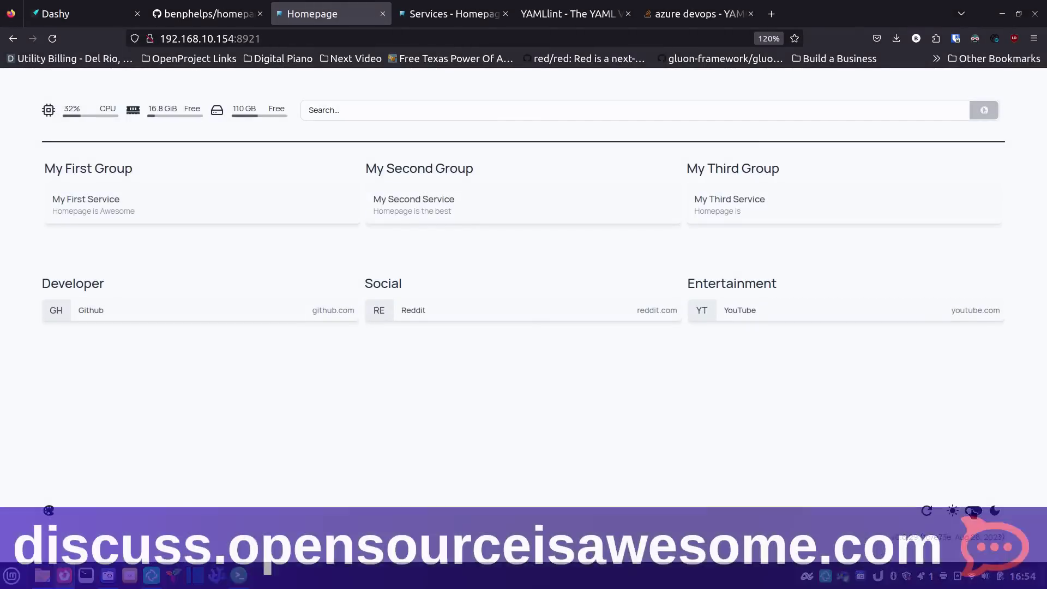
left_click(973, 512)
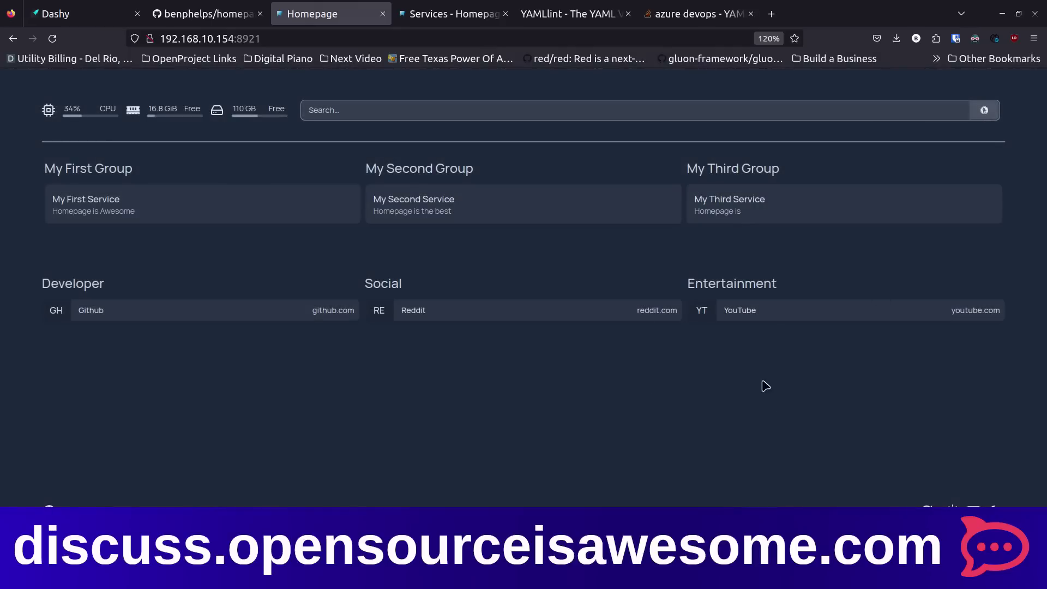
left_click(49, 509)
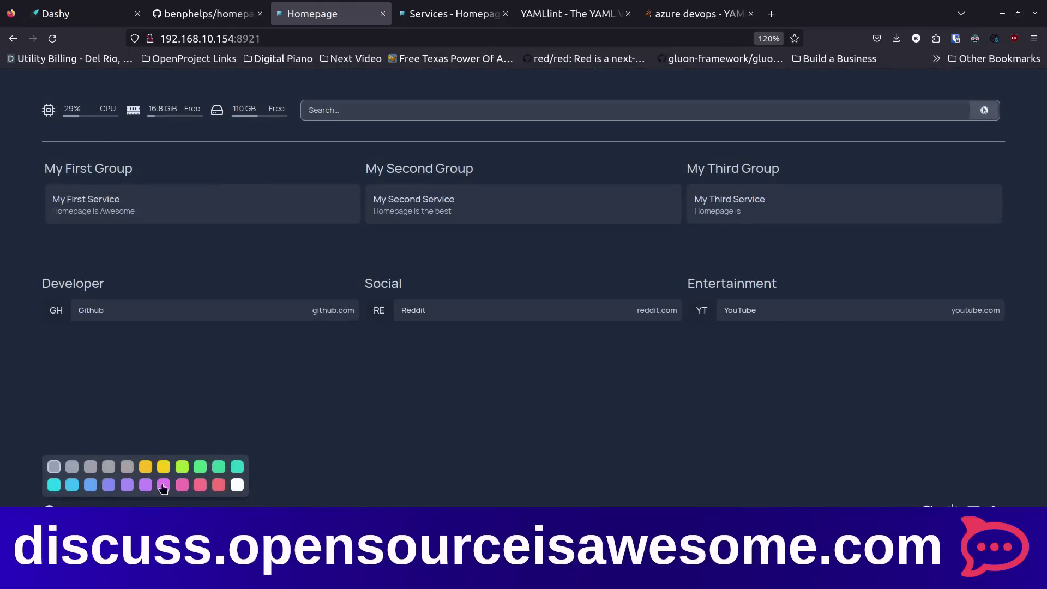
left_click(90, 485)
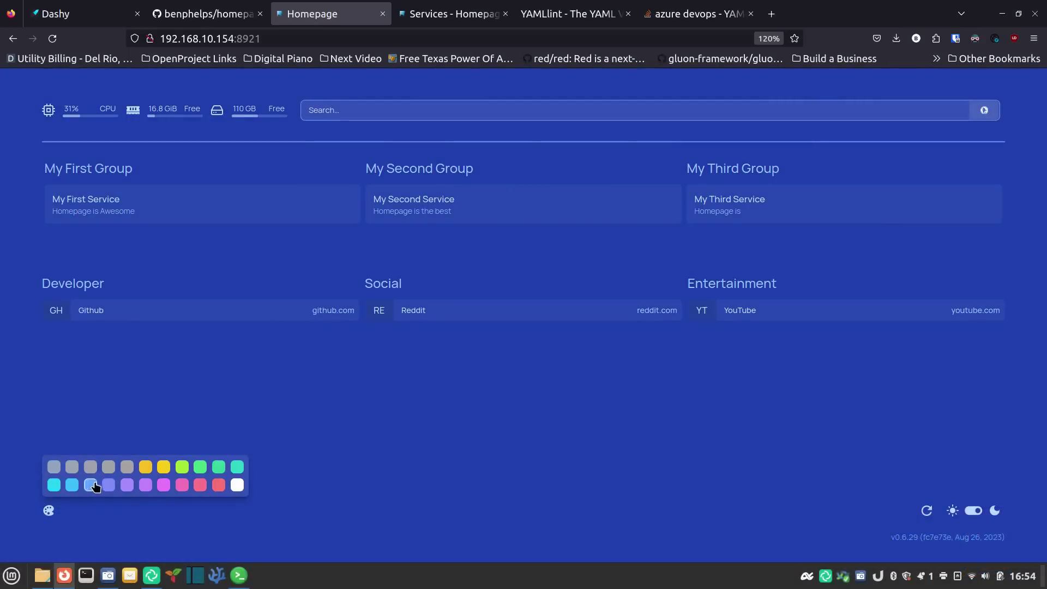
left_click(238, 468)
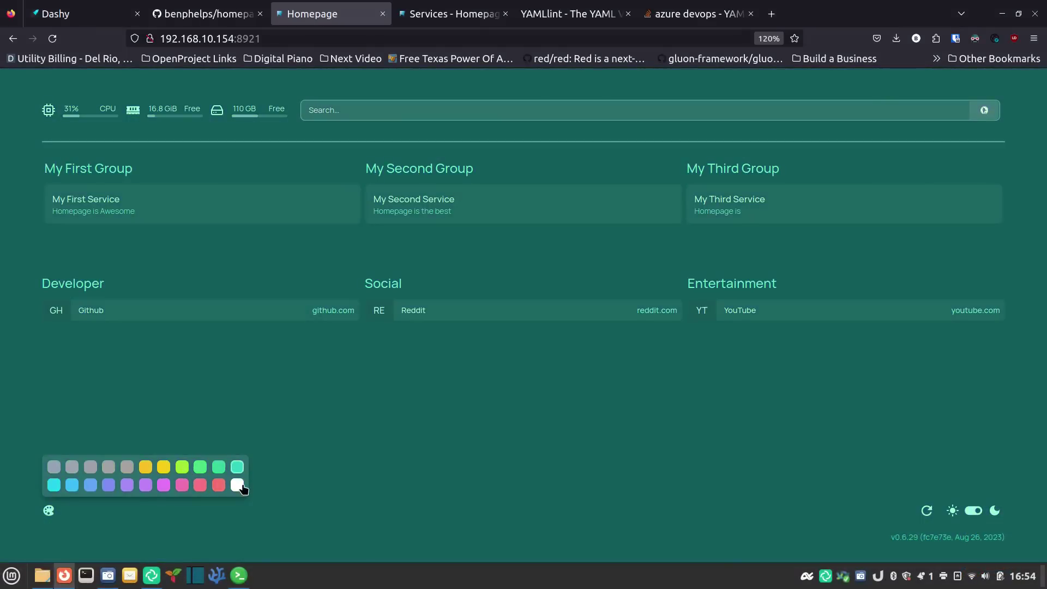
left_click(238, 484)
left_click(237, 469)
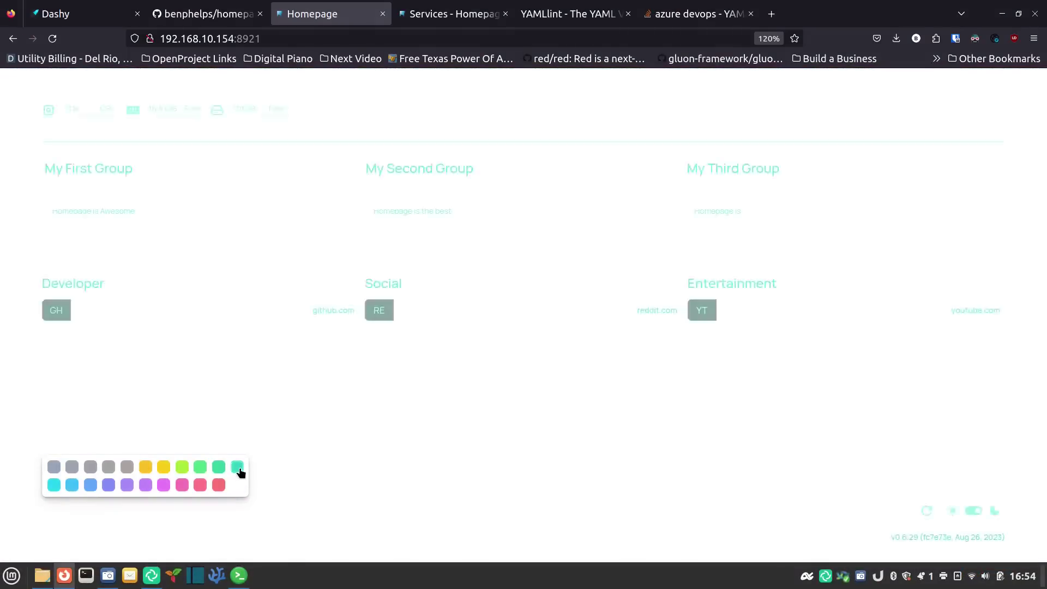
left_click(53, 468)
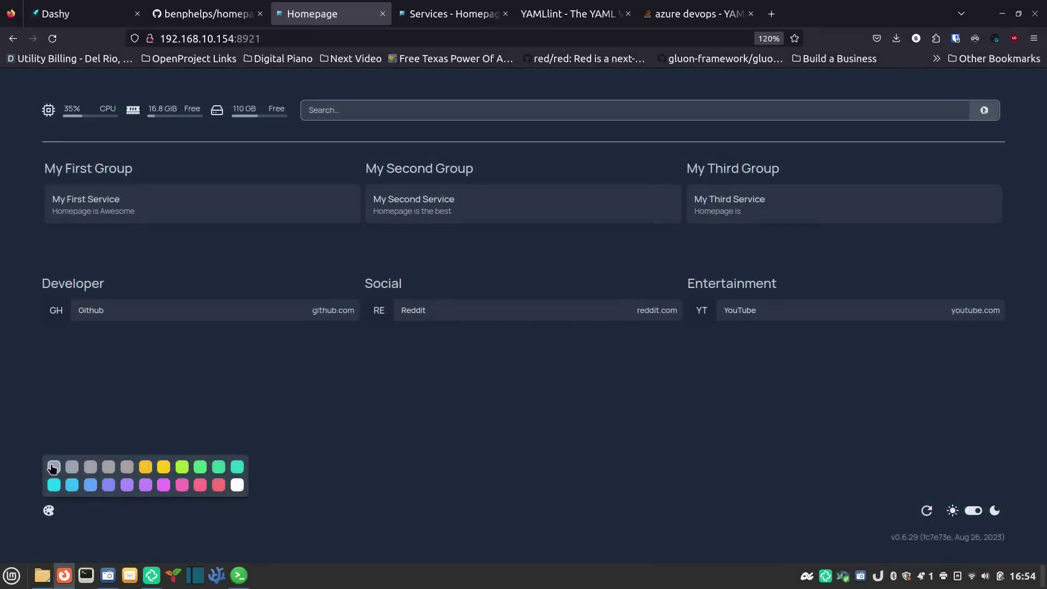
left_click(352, 430)
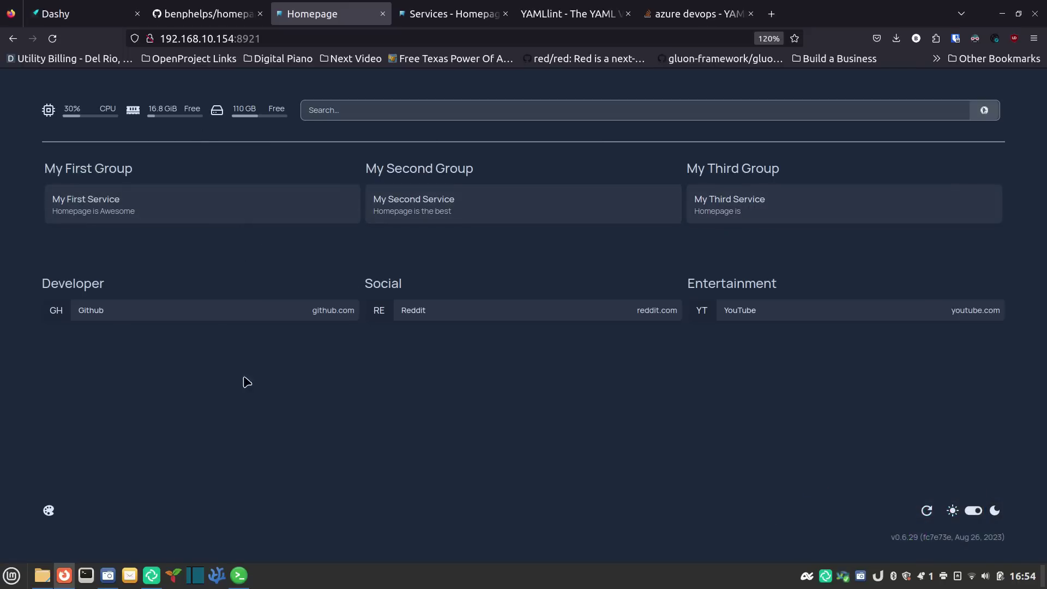
left_click(239, 575)
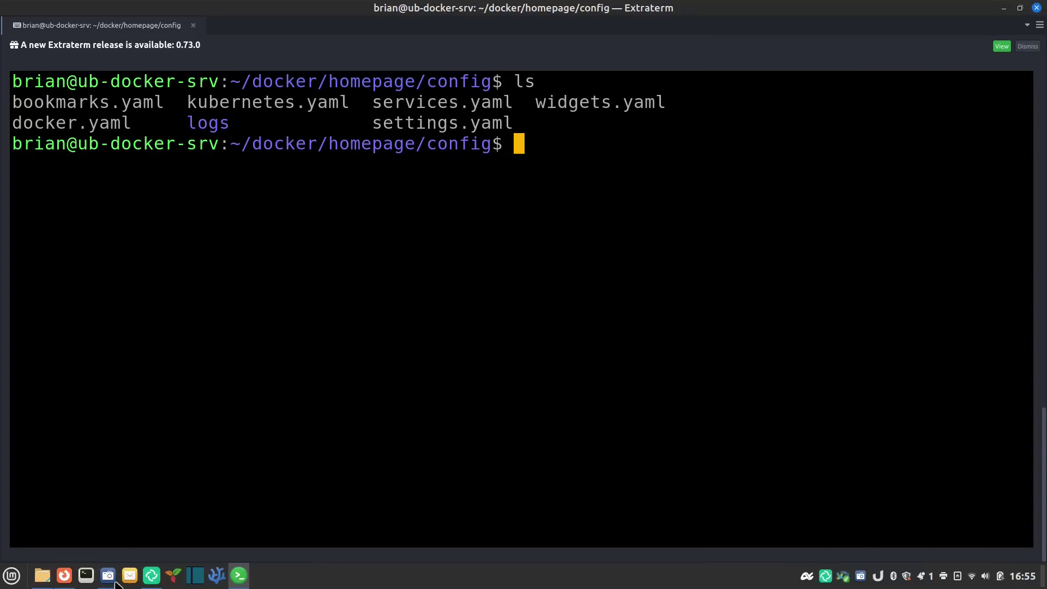
- Run ls -al to confirm root ownership, then launch sudo nano services.yaml with Tab completion
mouse_move(68, 575)
type("sudo")
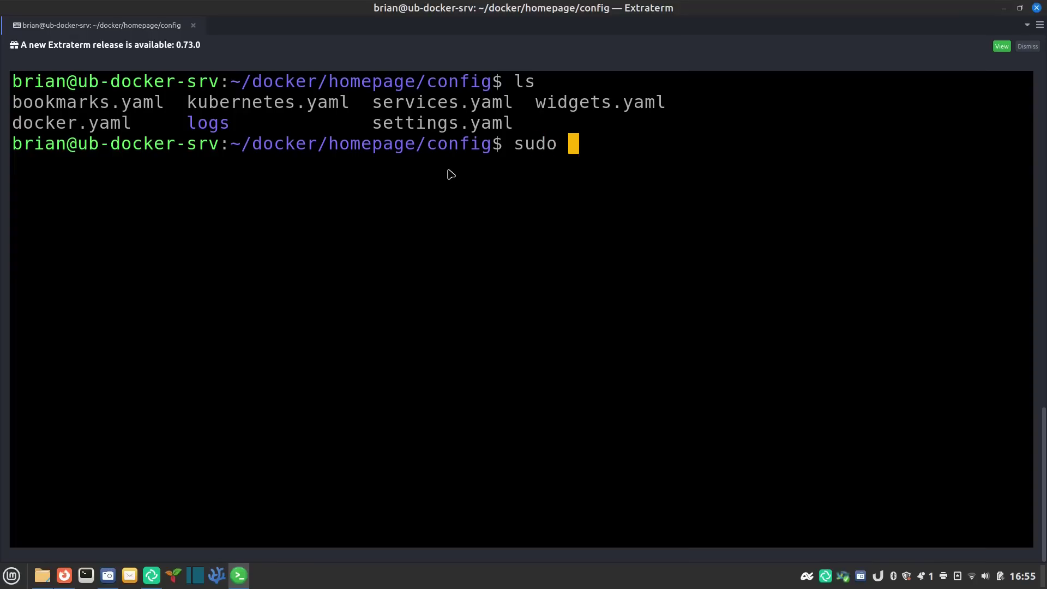
key("BackSpace")
key("BackSpace")
key("BackSpace")
key("BackSpace")
key("BackSpace")
type("ls -al")
key("Return")
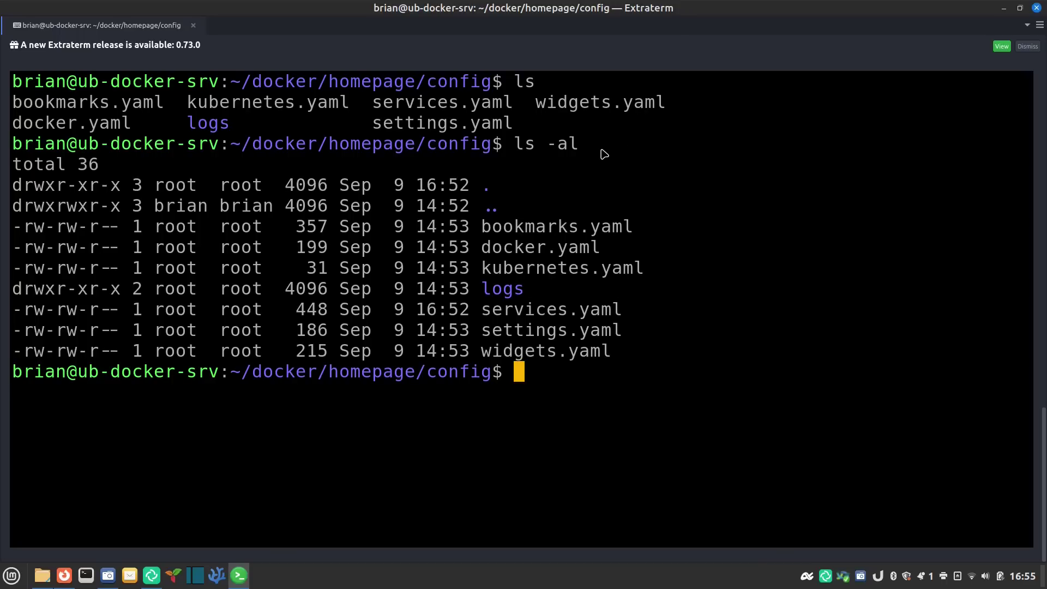
type("sudo ")
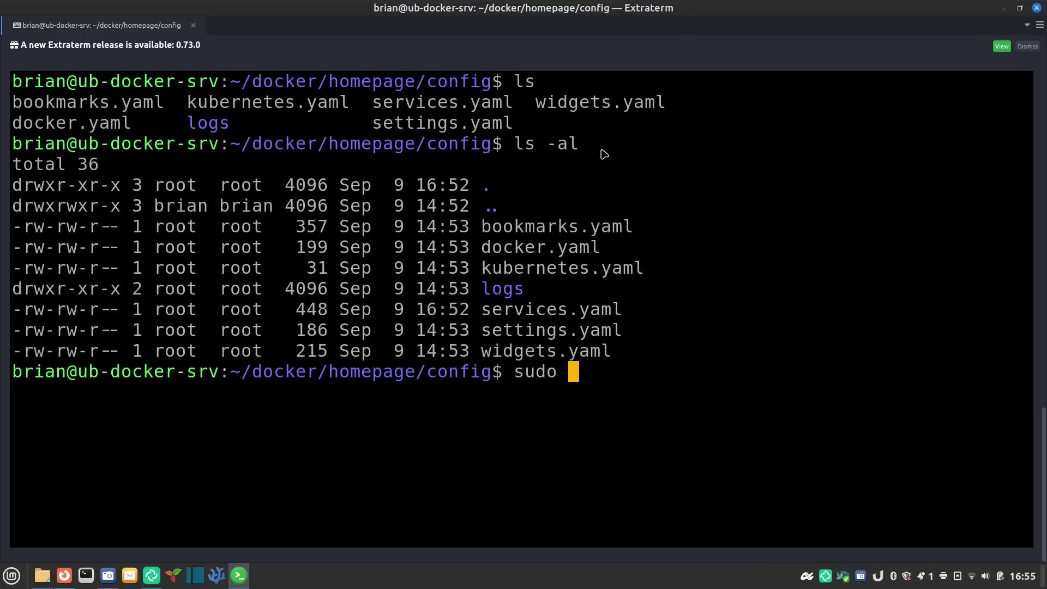
type("nano ")
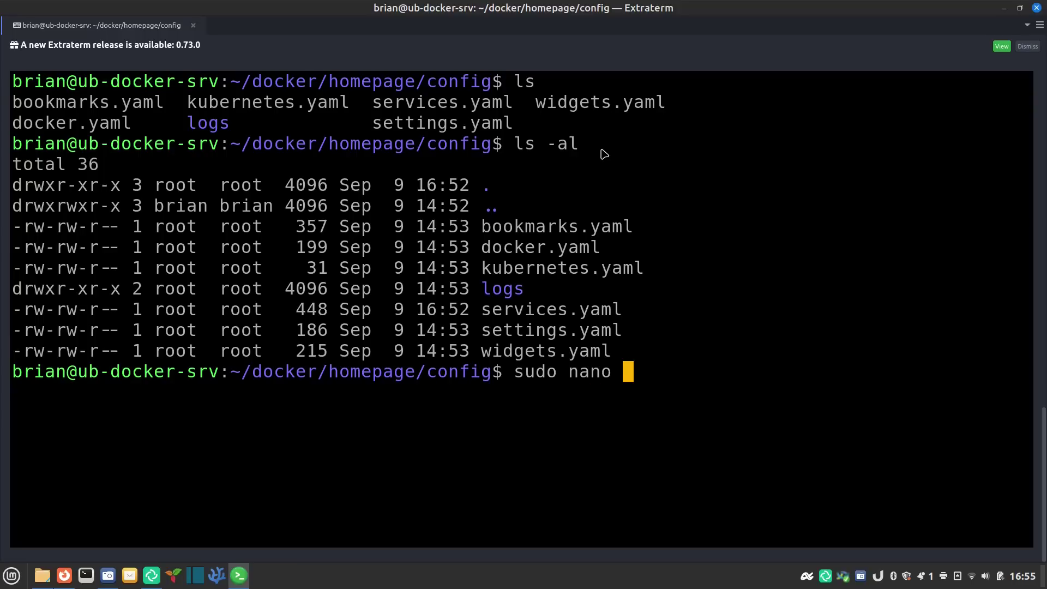
type("service")
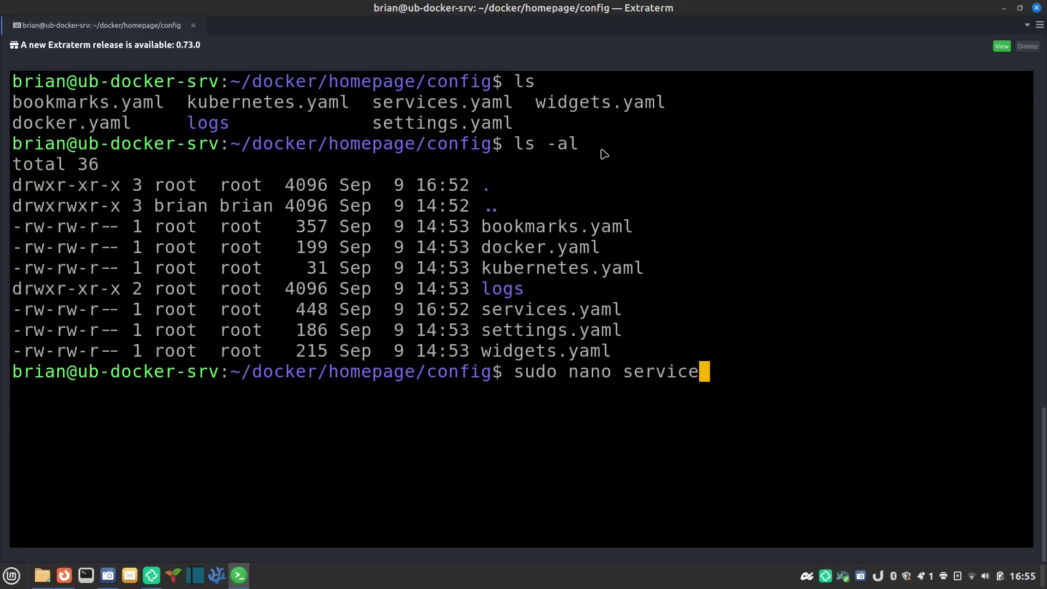
key("Tab")
key("Return")
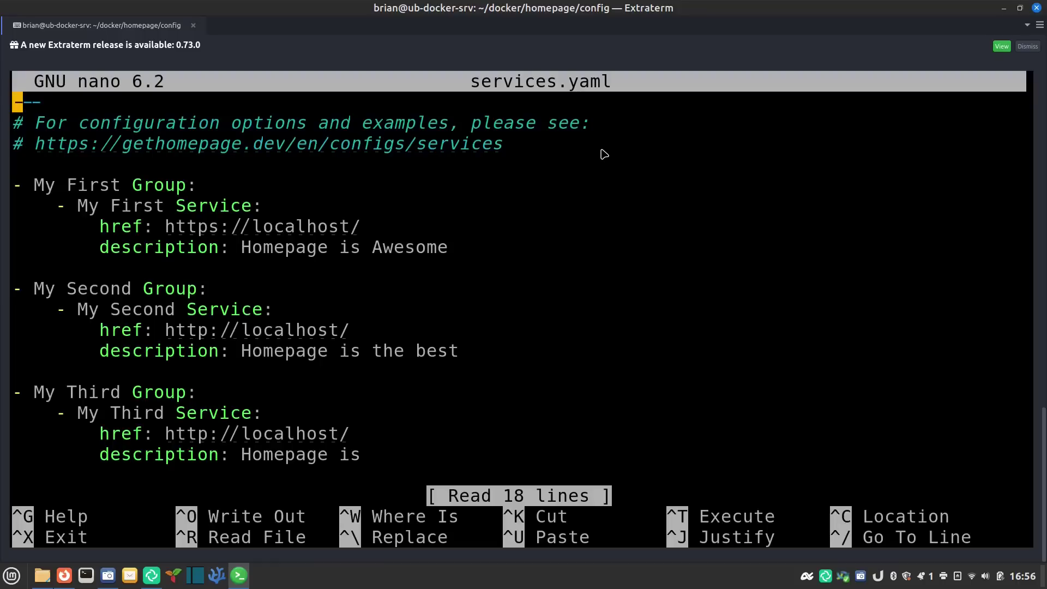
key("Down")
key("Down")
key("Down")
key("Down")
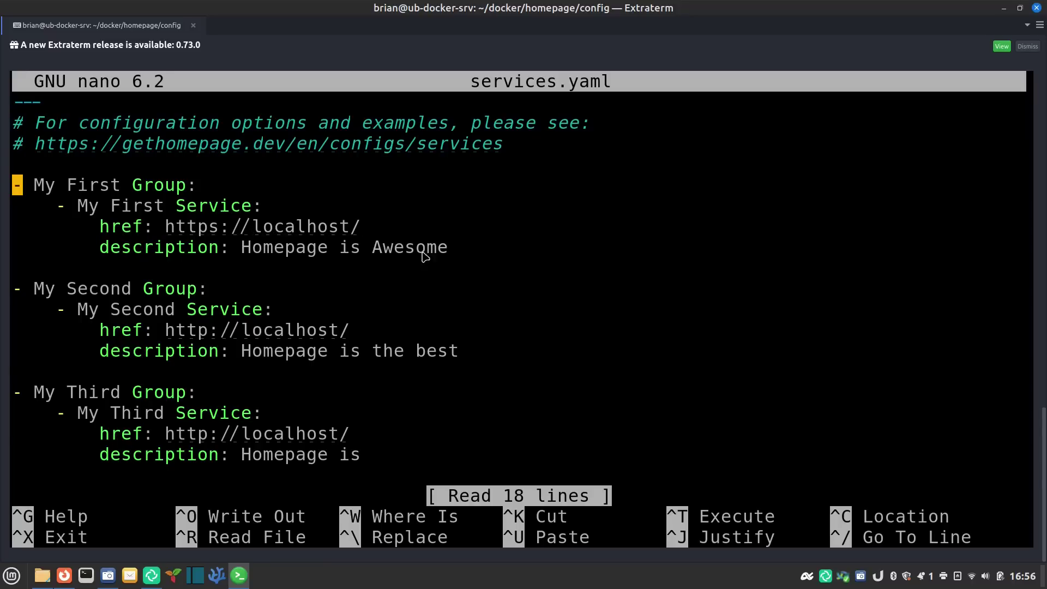
left_click(64, 577)
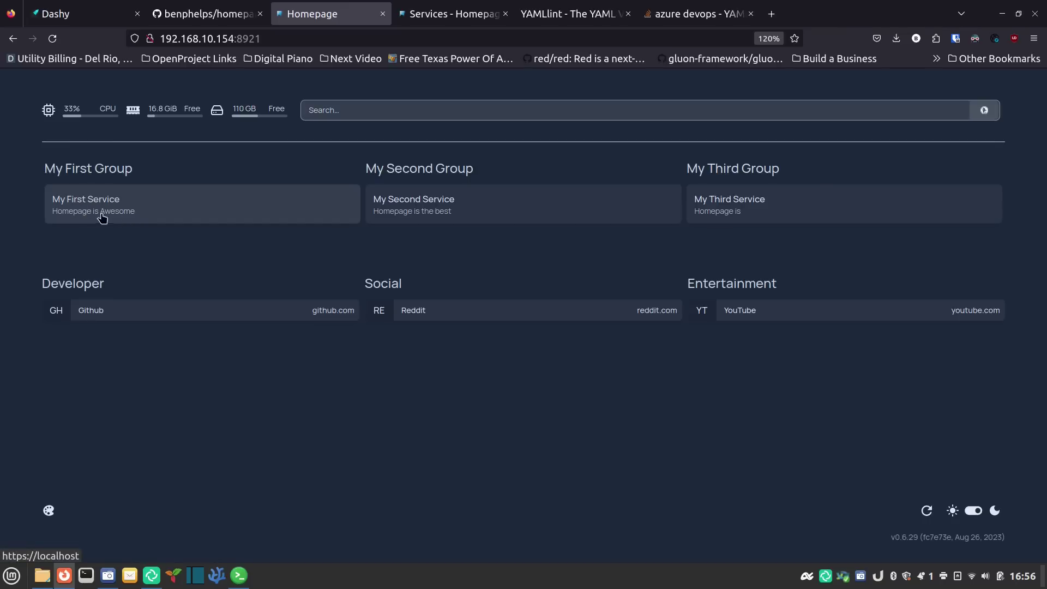
left_click(164, 212)
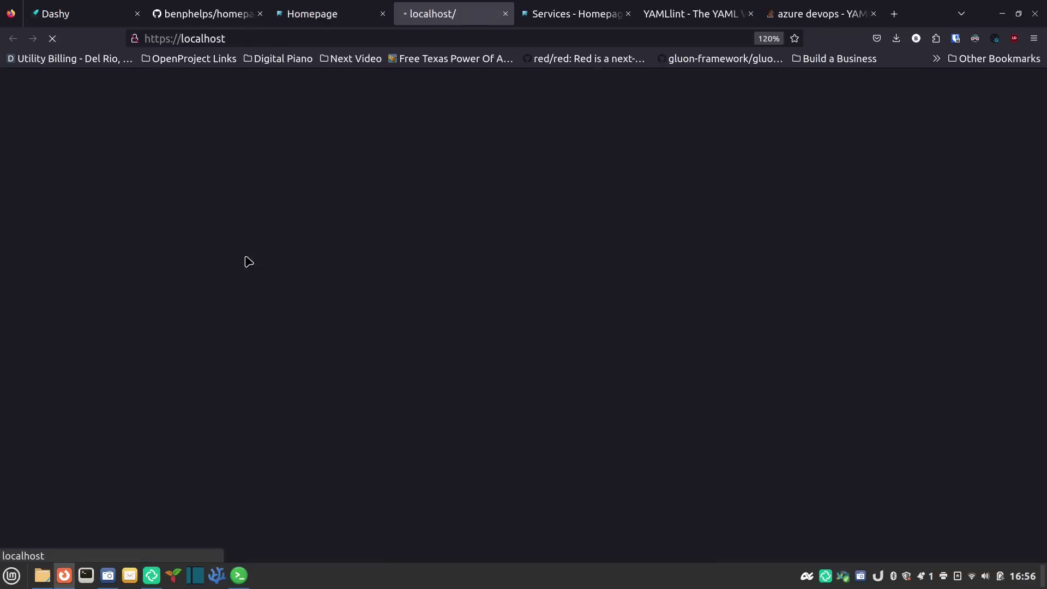
left_click(506, 14)
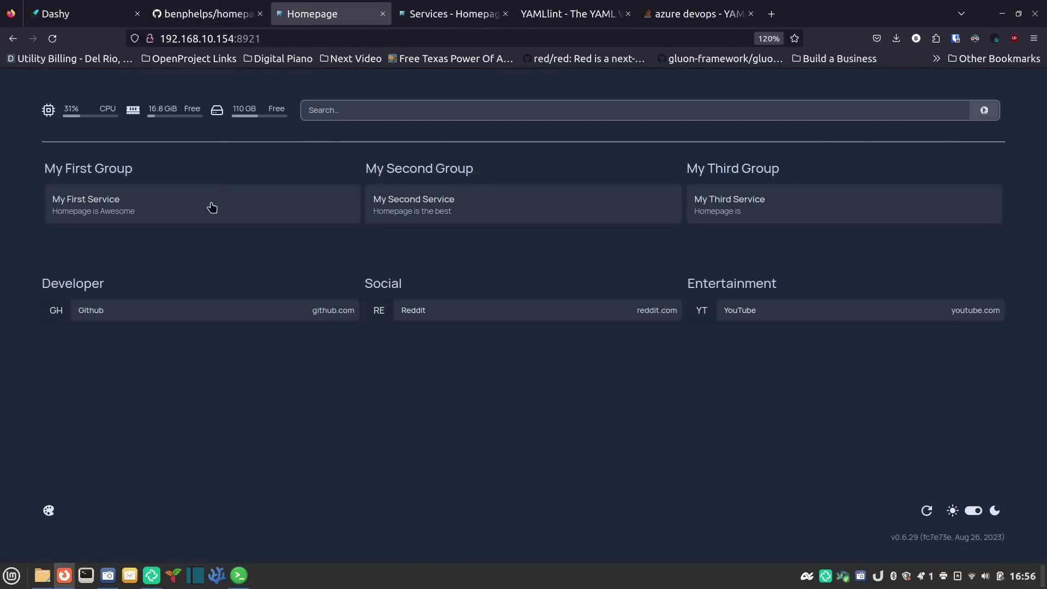
left_click(239, 575)
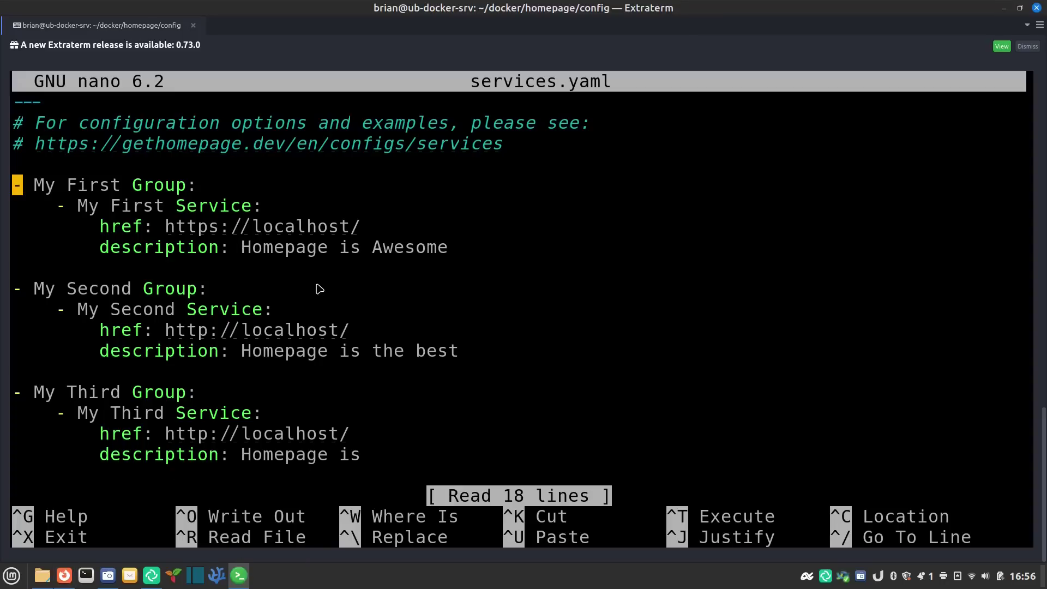
- Rename My First Group to Home Servers and My First Service to Aria
key("Right")
key("Right")
key("Right")
key("Right")
key("Right")
key("Right")
key("Right")
key("Right")
key("Right")
key("Right")
key("Right")
key("Right")
key("Right")
key("Right")
key("Right")
key("Right")
key("BackSpace")
key("BackSpace")
key("BackSpace")
key("BackSpace")
key("BackSpace")
key("BackSpace")
key("BackSpace")
key("BackSpace")
key("BackSpace")
key("BackSpace")
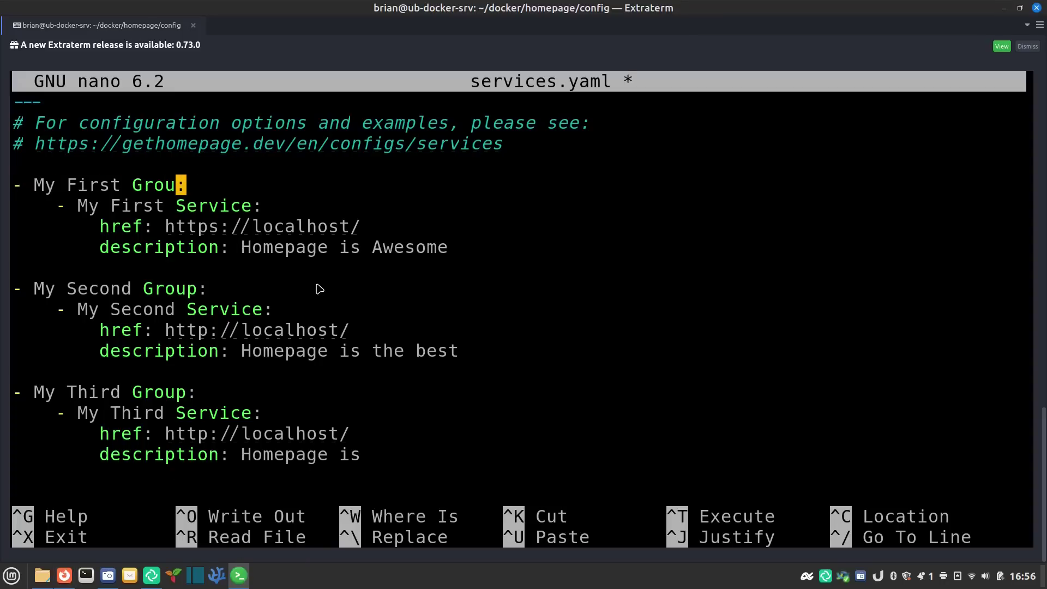
key("BackSpace")
key("BackSpace")
key("BackSpace")
key("BackSpace")
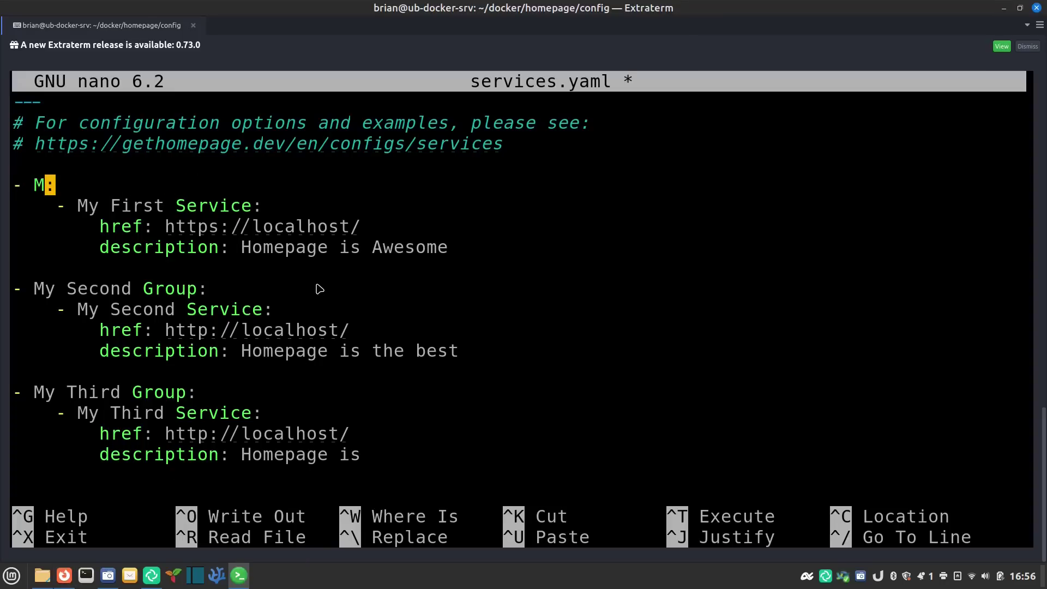
type("Serv")
type("ers")
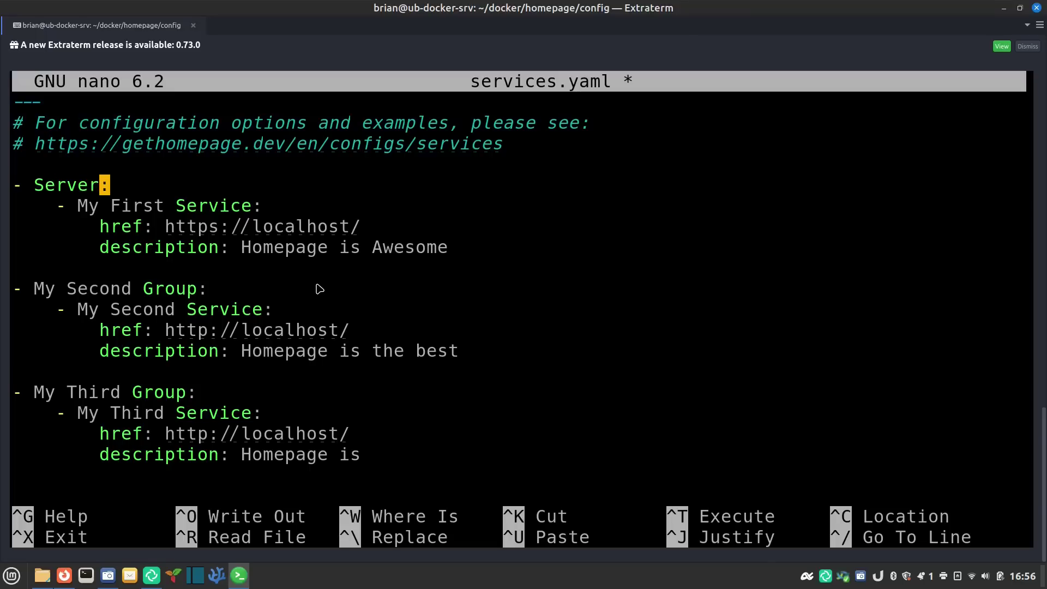
key("Left")
key("Left")
key("Left")
key("Left")
key("Left")
key("Left")
key("Left")
type("Home")
key("Down")
key("Right")
key("Right")
key("Right")
key("Right")
key("Right")
key("Right")
key("Right")
key("Right")
key("Right")
key("Right")
key("Right")
key("Right")
key("Right")
key("Right")
key("Right")
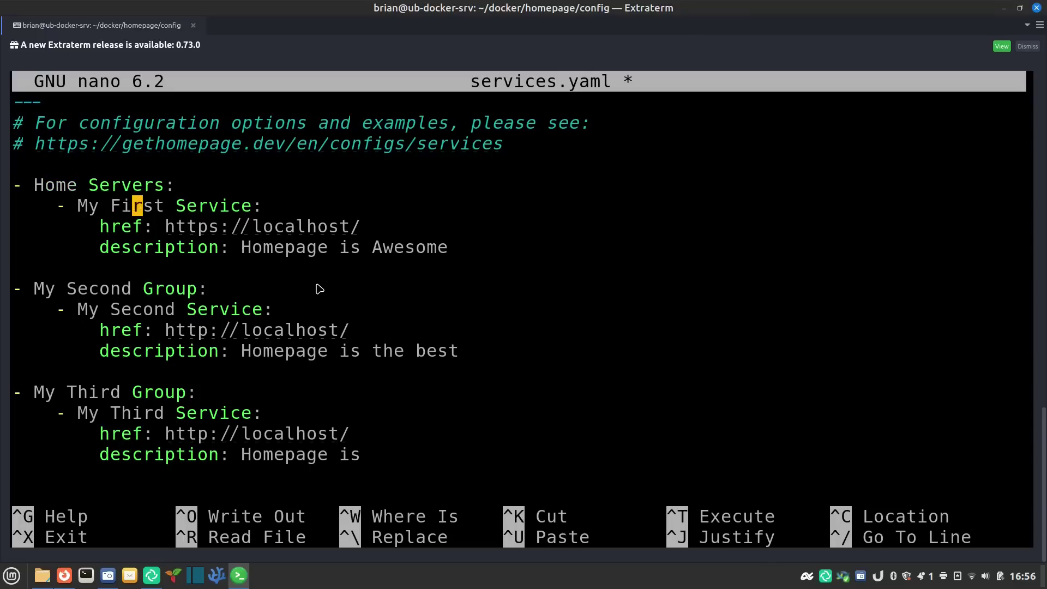
key("BackSpace")
key("BackSpace")
key("BackSpace")
key("BackSpace")
key("BackSpace")
key("BackSpace")
key("BackSpace")
key("BackSpace")
key("BackSpace")
key("BackSpace")
key("BackSpace")
key("BackSpace")
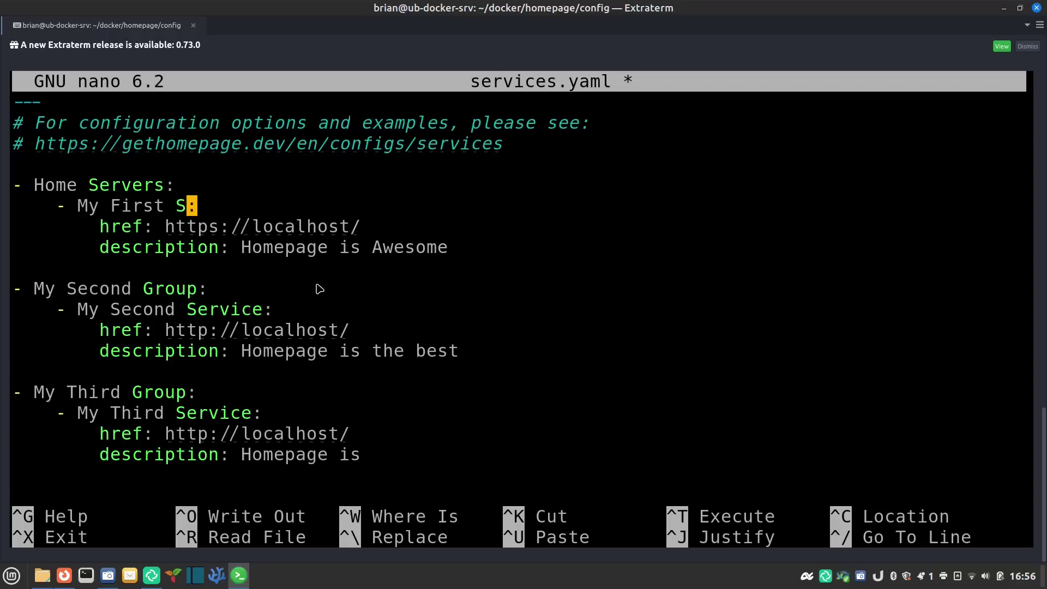
key("BackSpace")
key("BackSpace")
key("BackSpace")
key("BackSpace")
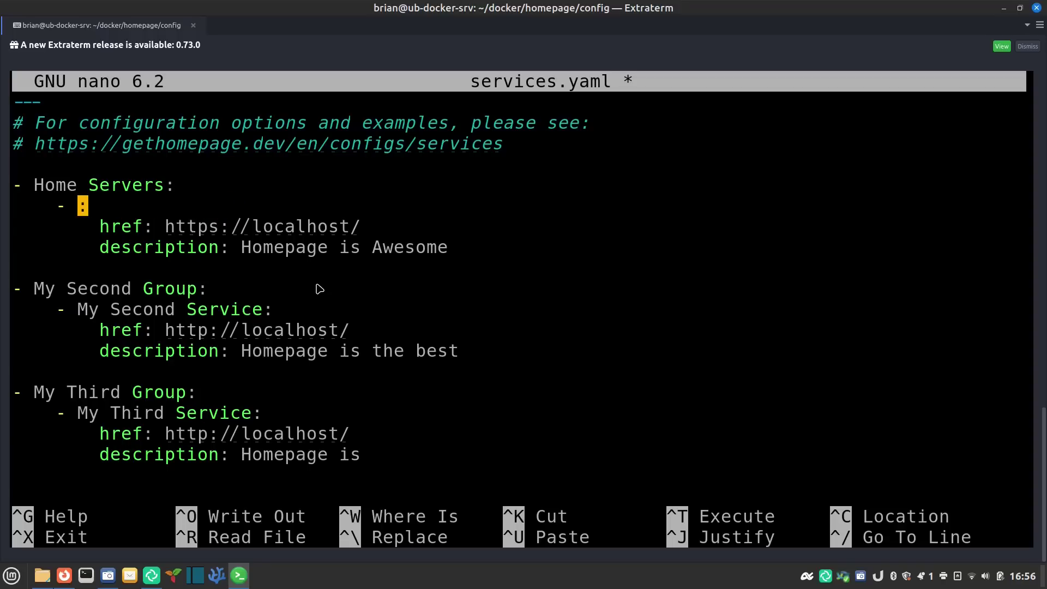
type("Aria")
key("Down")
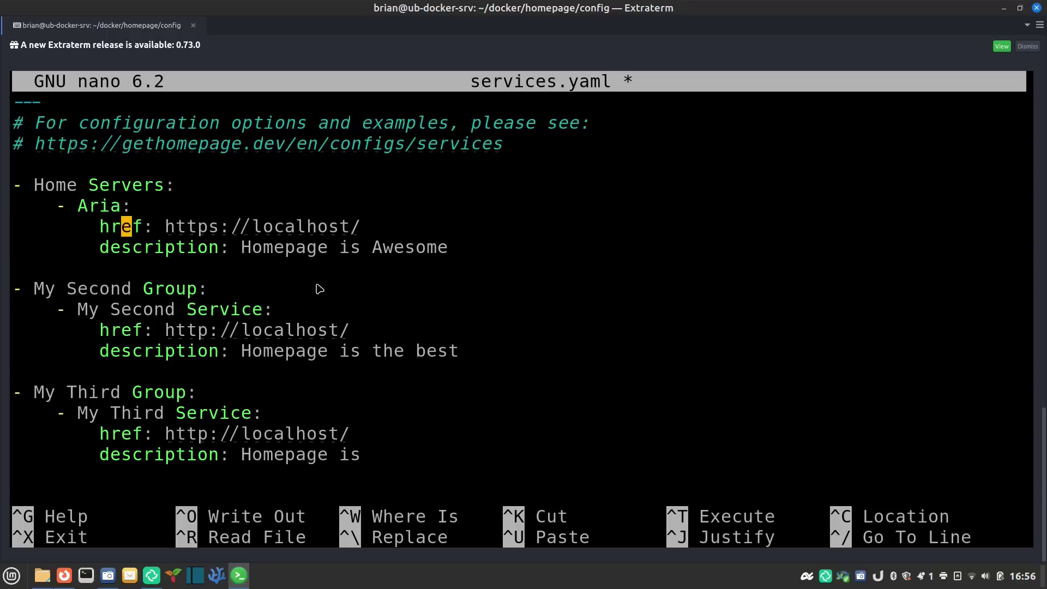
key("Right")
key("Right")
key("Right")
key("Right")
key("Right")
key("Right")
key("Right")
key("Right")
key("Right")
key("Right")
key("Right")
key("Right")
key("Right")
key("Right")
key("Right")
key("Right")
key("Right")
key("Right")
key("Right")
key("Right")
key("Right")
key("BackSpace")
key("BackSpace")
key("BackSpace")
key("BackSpace")
key("BackSpace")
key("BackSpace")
key("BackSpace")
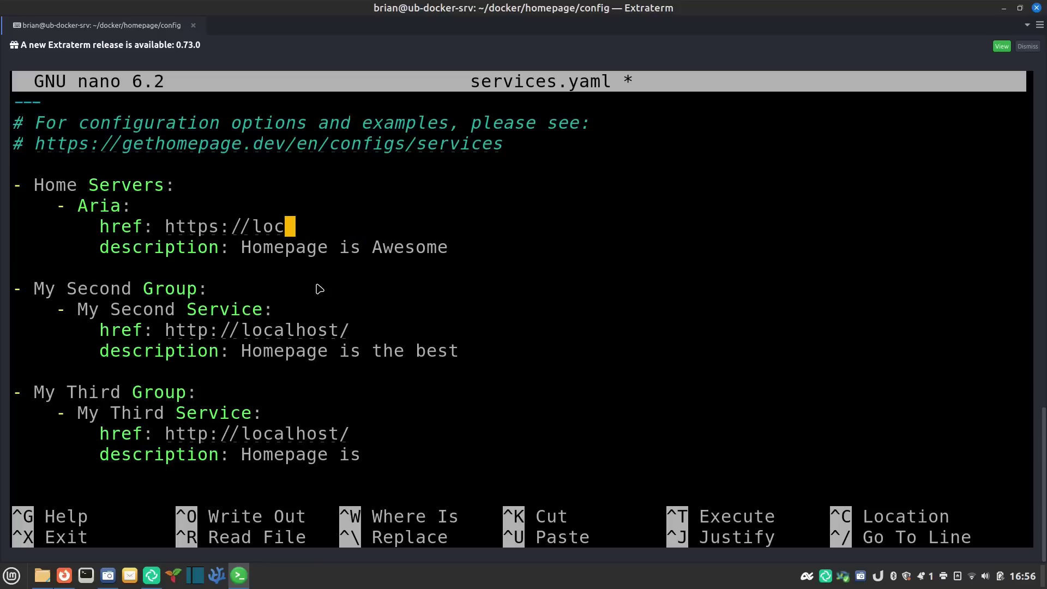
key("Left")
key("Right")
key("Right")
type("192.168.10.")
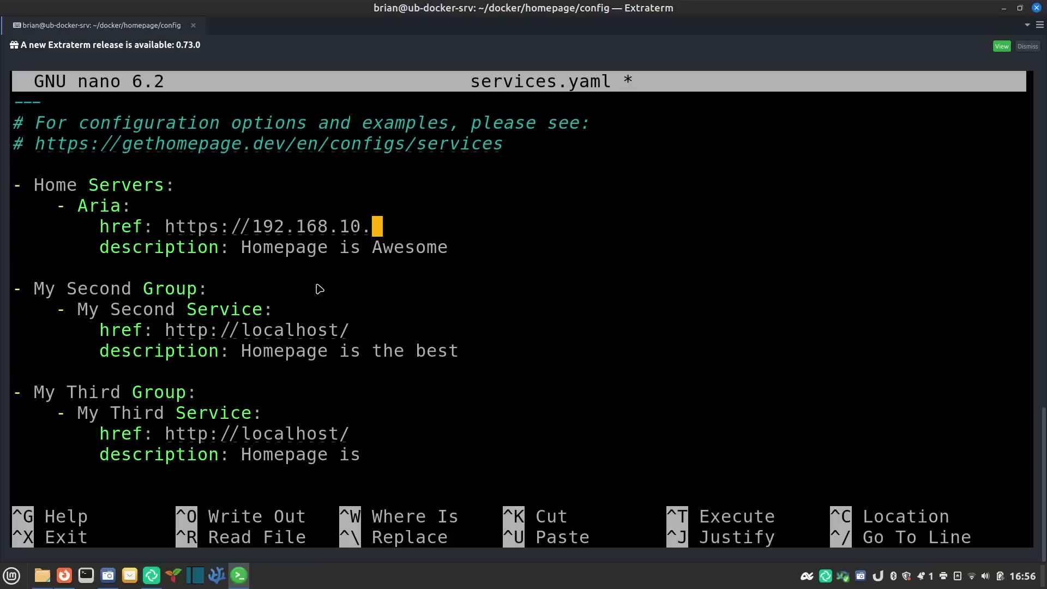
type("16:8006")
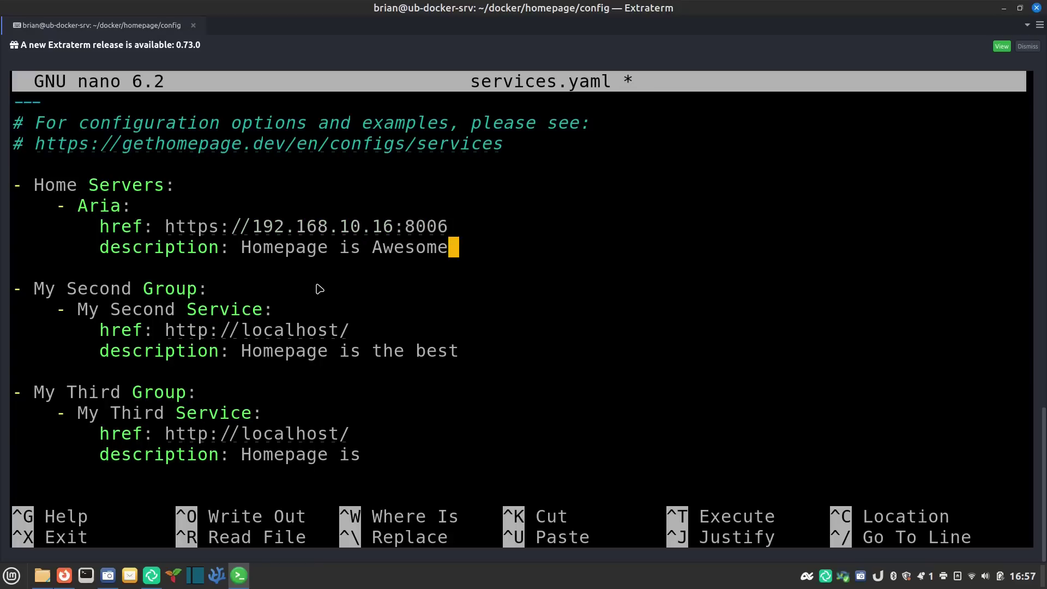
type("/")
key("Down")
key("BackSpace")
key("BackSpace")
key("BackSpace")
key("BackSpace")
key("BackSpace")
key("BackSpace")
key("BackSpace")
key("BackSpace")
key("BackSpace")
key("BackSpace")
key("BackSpace")
key("BackSpace")
key("BackSpace")
key("BackSpace")
key("BackSpace")
key("BackSpace")
key("BackSpace")
key("BackSpace")
key("BackSpace")
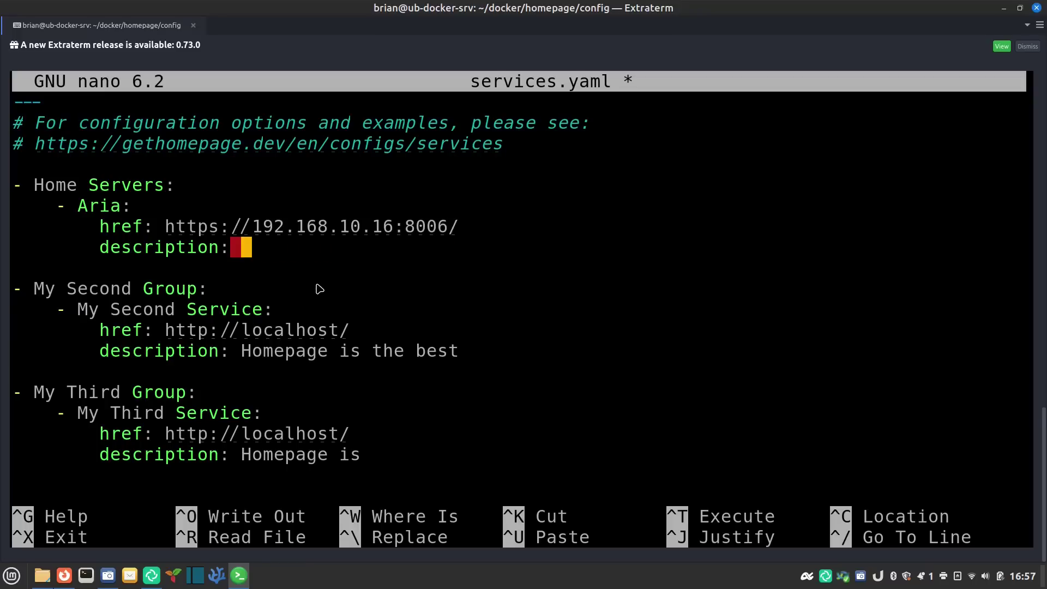
type("Proxmox Server")
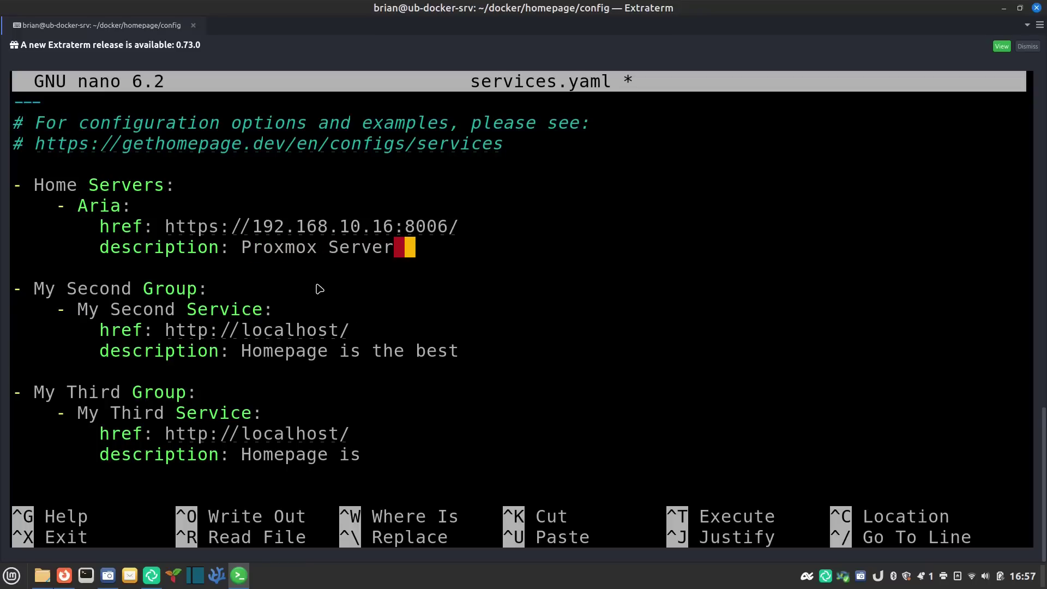
key("BackSpace")
key("Down")
key("Down")
key("Up")
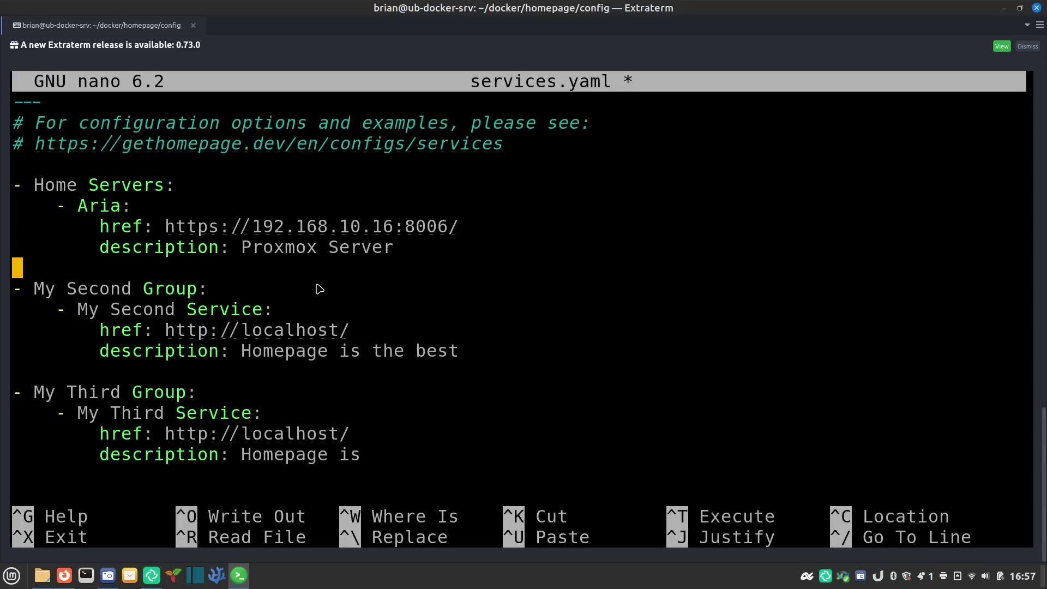
key("Left")
key("Return")
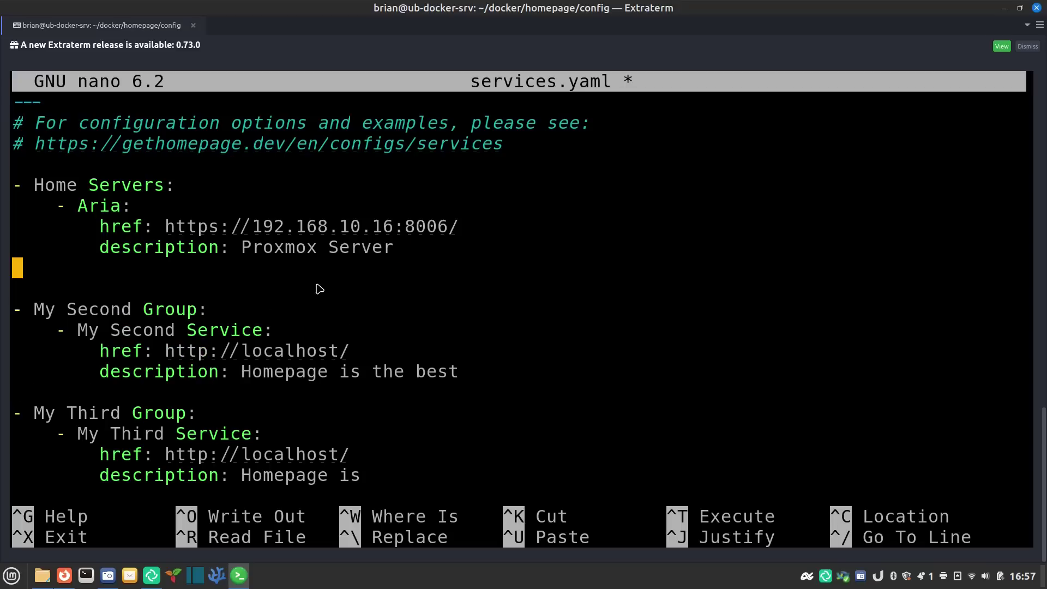
type("- ")
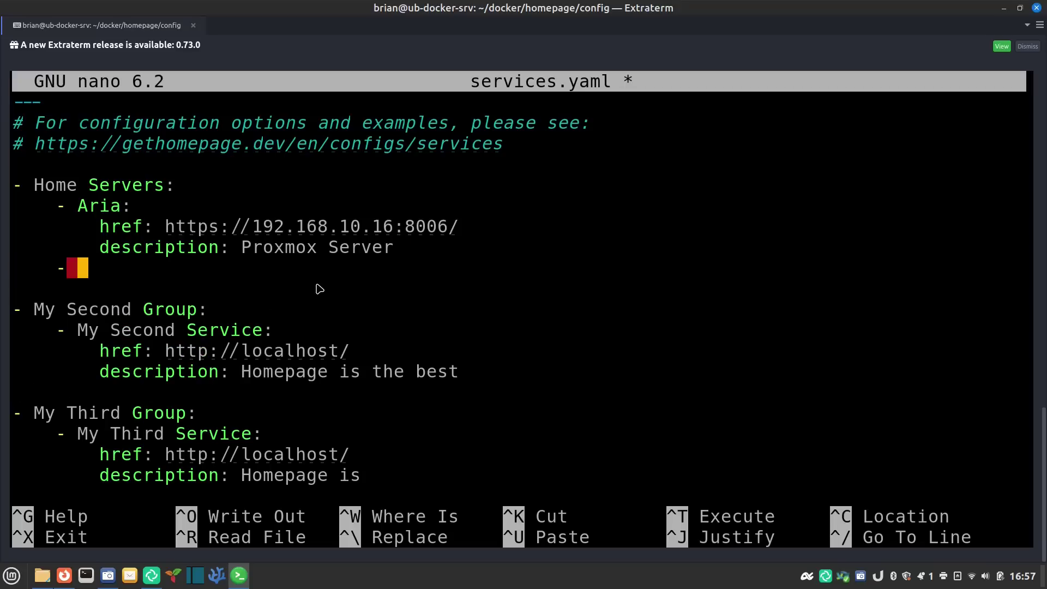
type("Bia:")
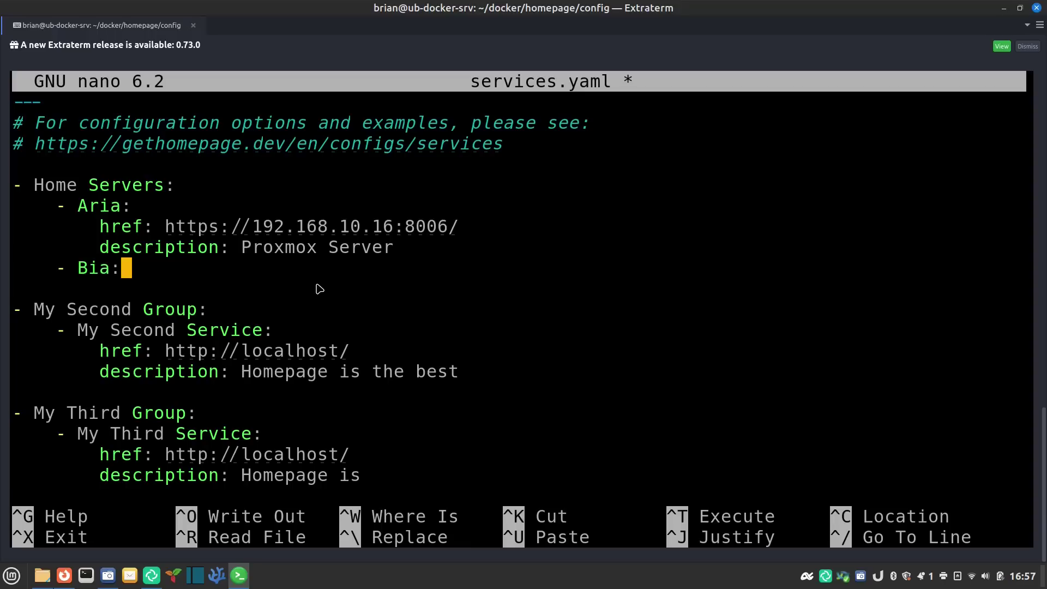
key("Return")
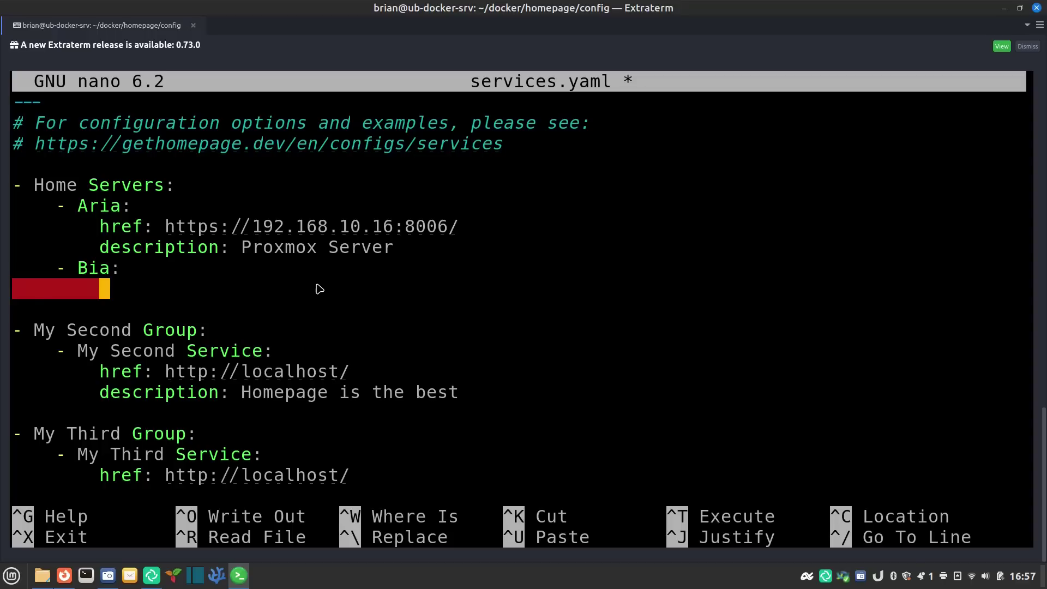
type("href")
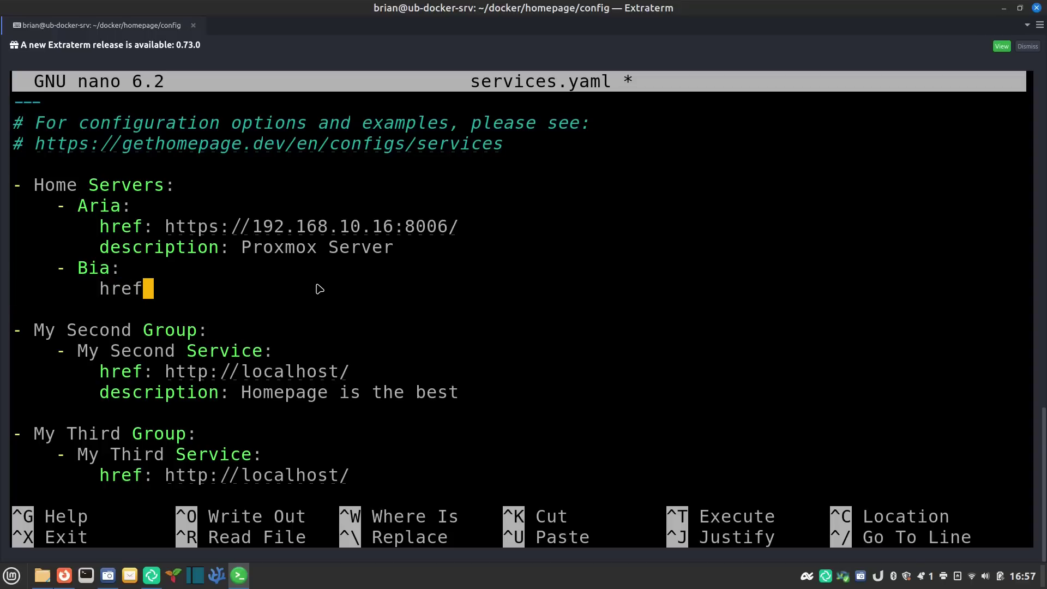
type(": https:")
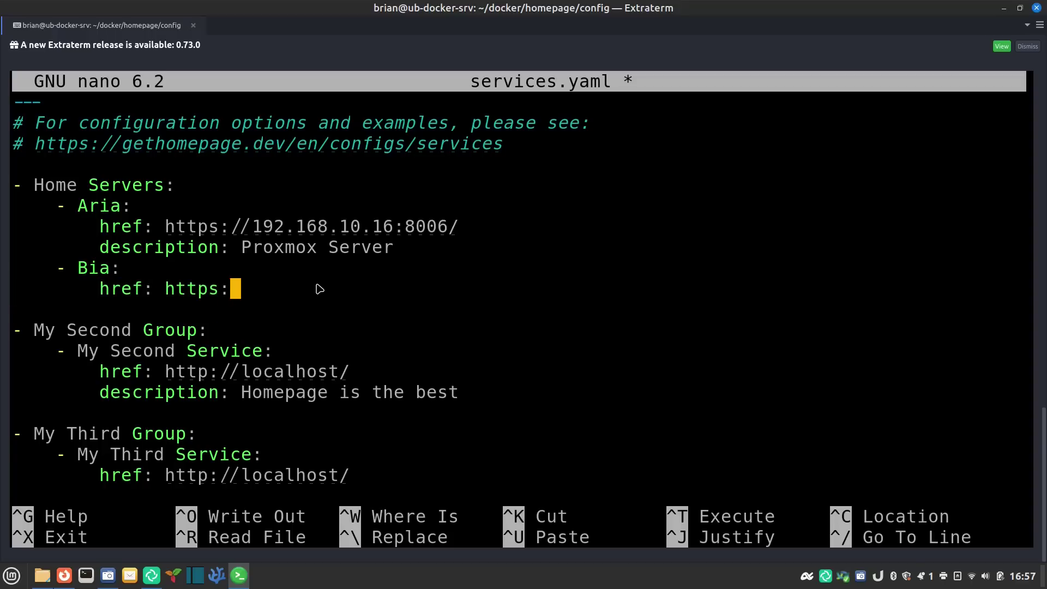
type("//192.")
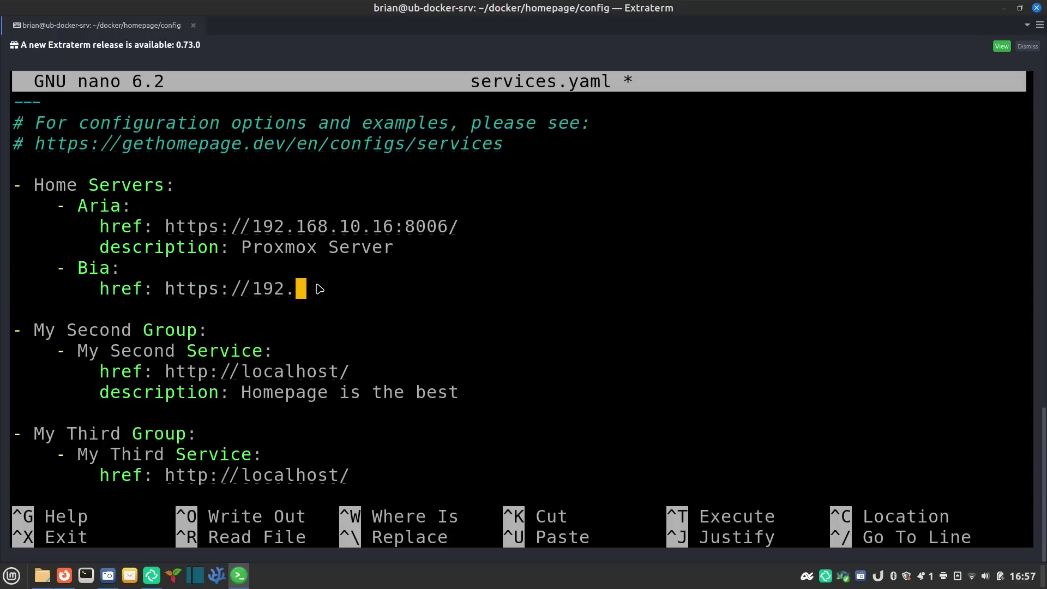
type("168.10.209")
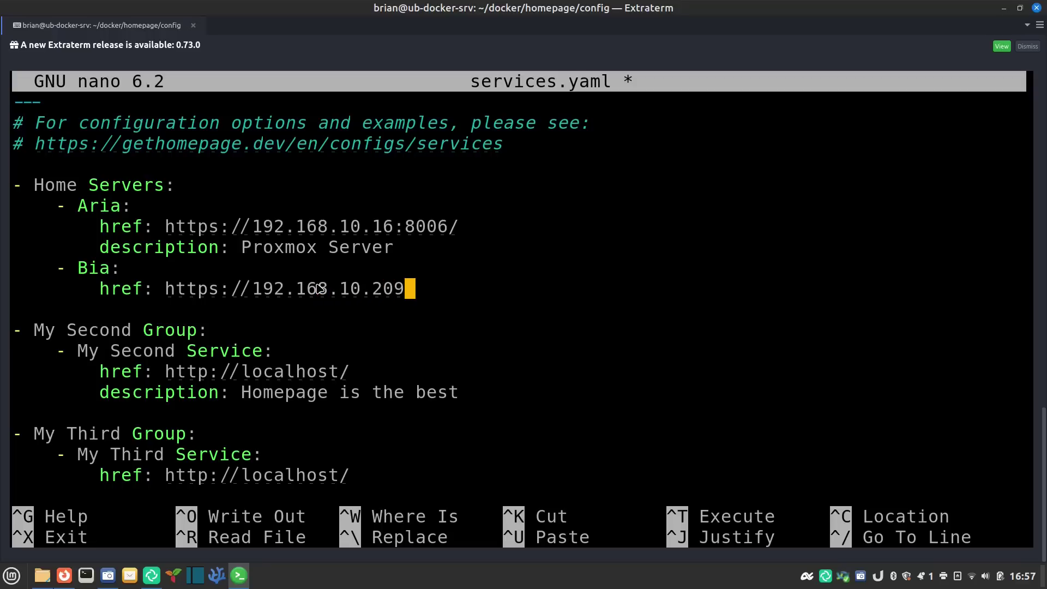
type(":8006")
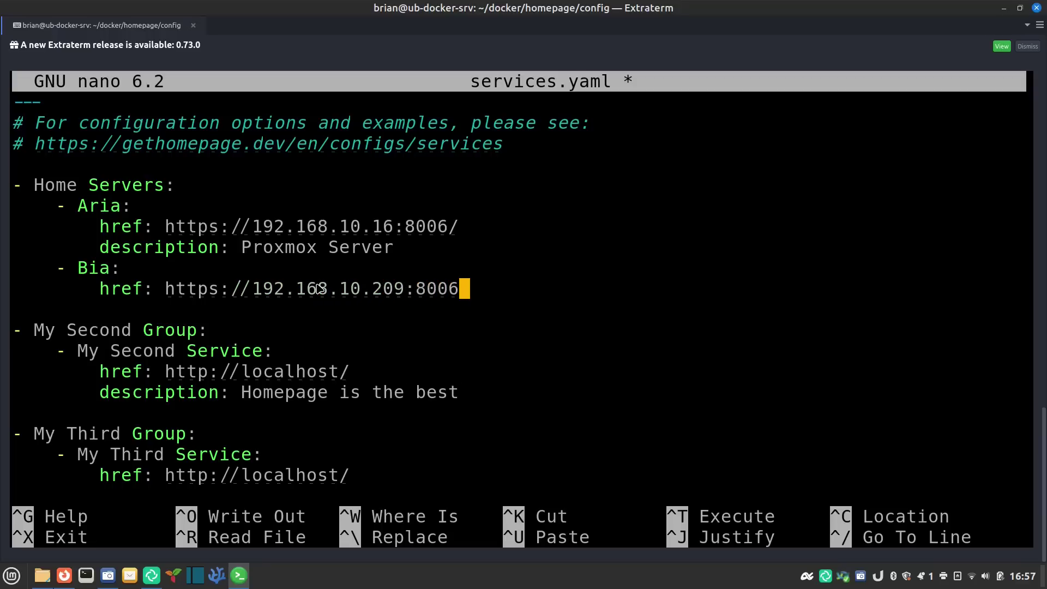
type("/")
key("Return")
type("d")
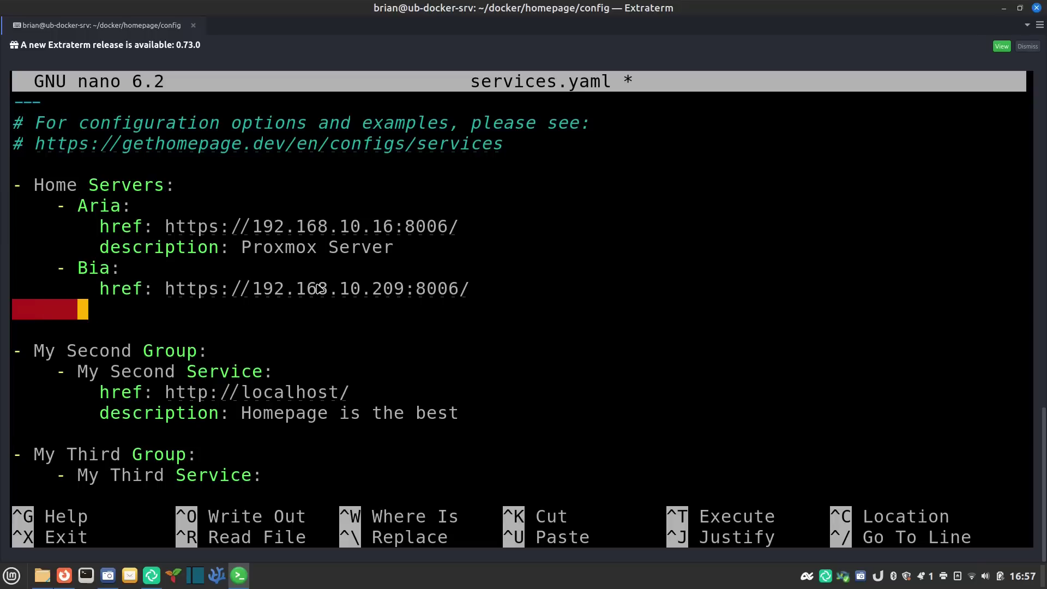
type("escription")
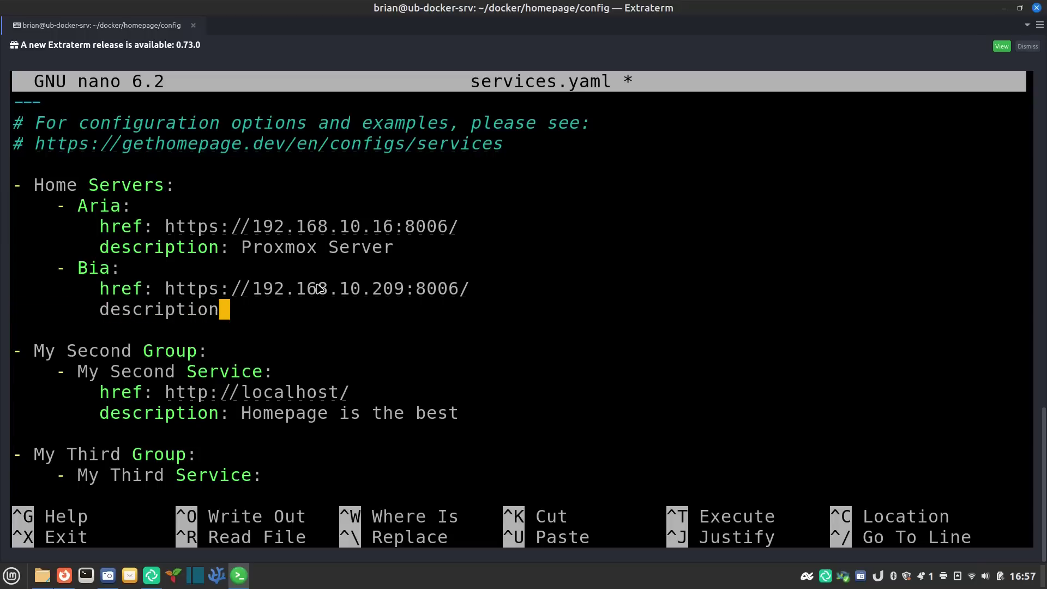
type(": ")
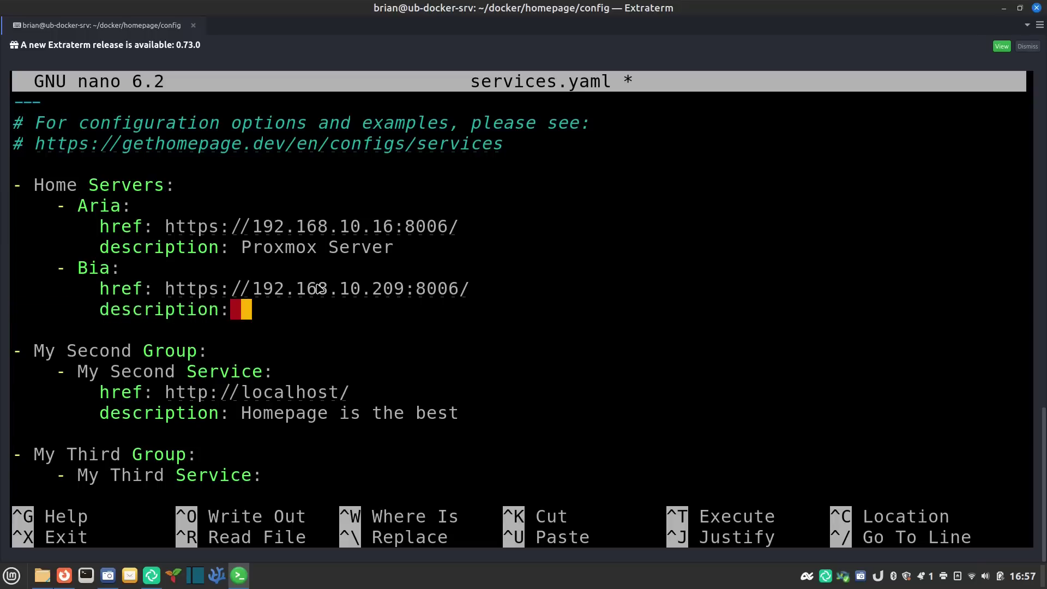
type("Testing Proxmo")
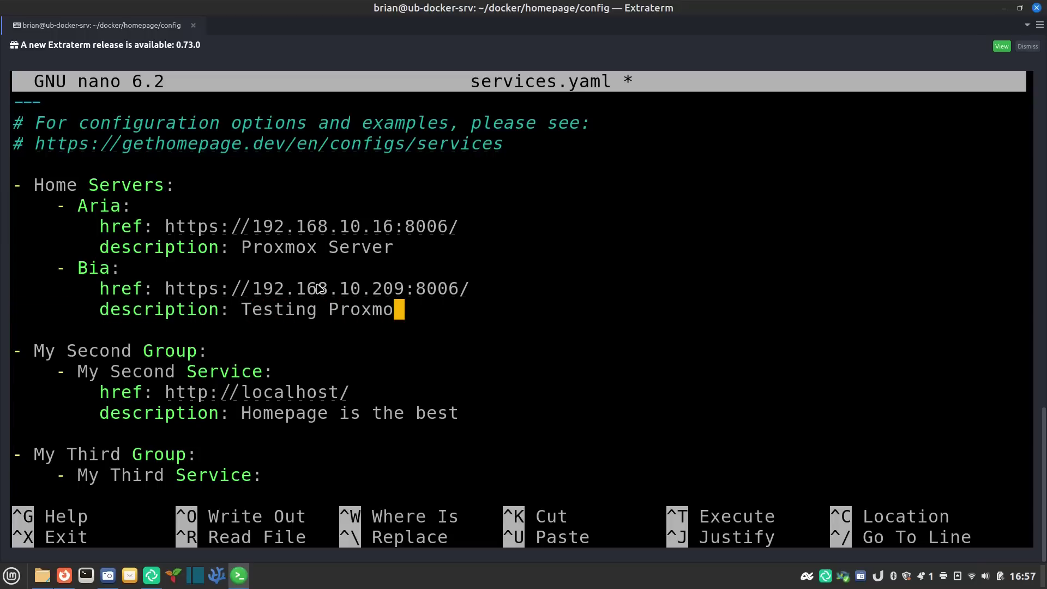
type("x")
key("Down")
key("Down")
- Rename My Second Group to 'Home Management:'
key("BackSpace")
key("BackSpace")
key("BackSpace")
key("BackSpace")
key("BackSpace")
key("BackSpace")
key("BackSpace")
key("BackSpace")
key("BackSpace")
key("BackSpace")
key("BackSpace")
key("BackSpace")
key("BackSpace")
key("BackSpace")
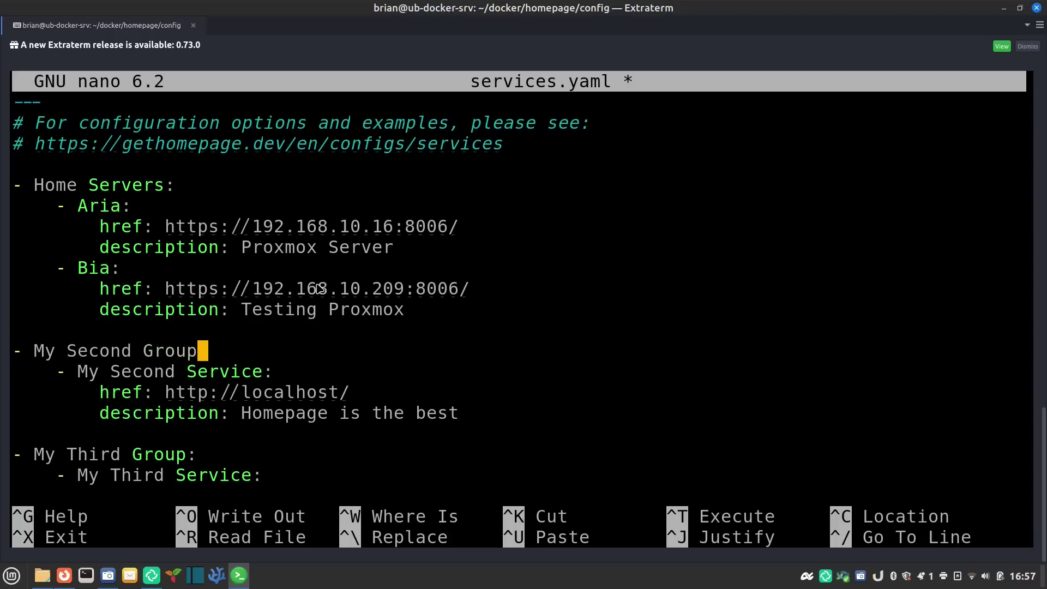
key("BackSpace")
key("BackSpace")
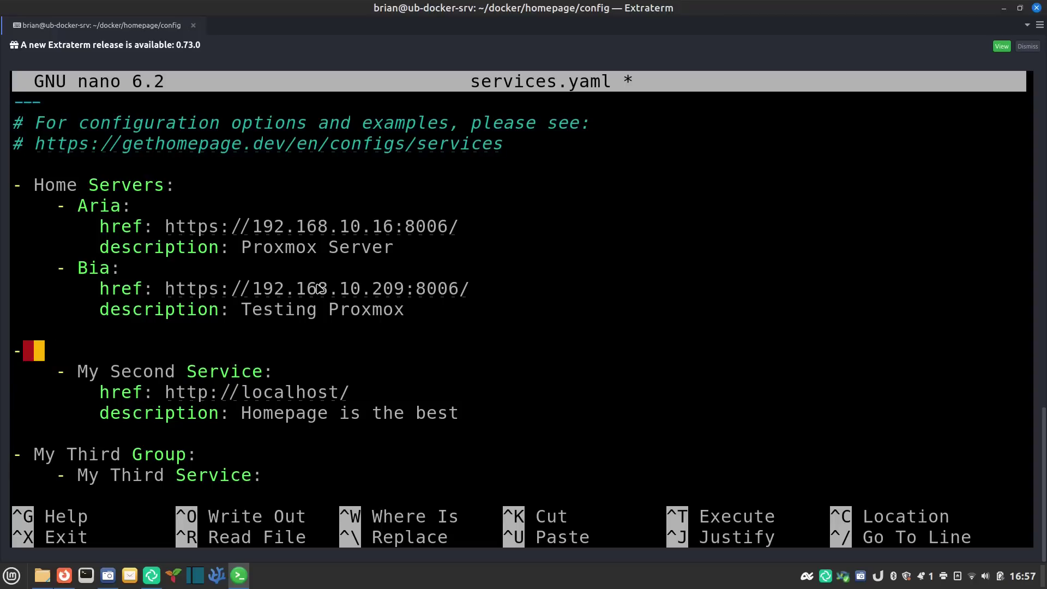
type("Social")
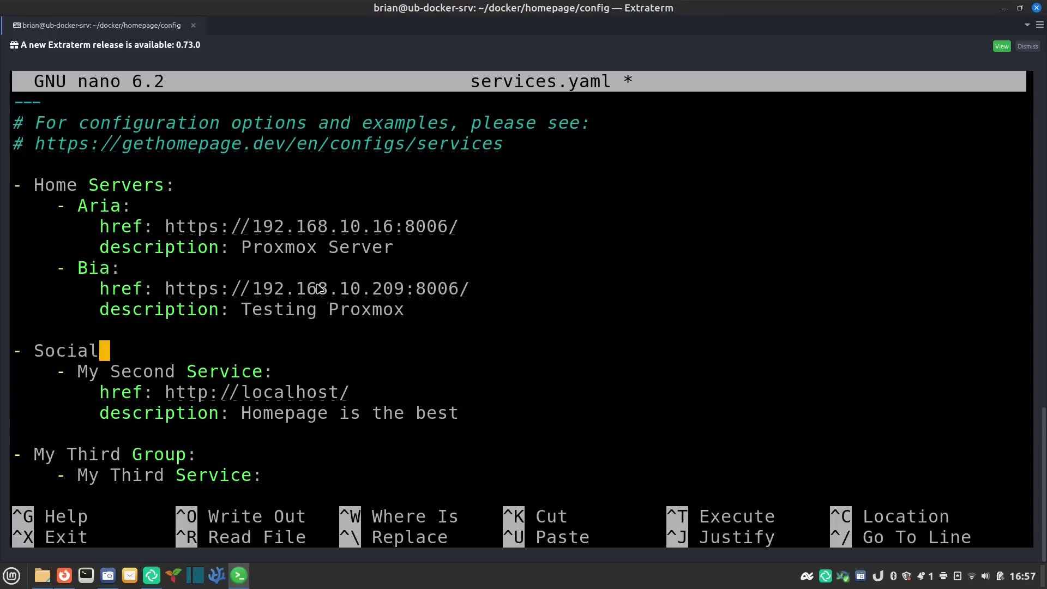
key("BackSpace")
key("BackSpace")
key("BackSpace")
key("BackSpace")
key("BackSpace")
key("BackSpace")
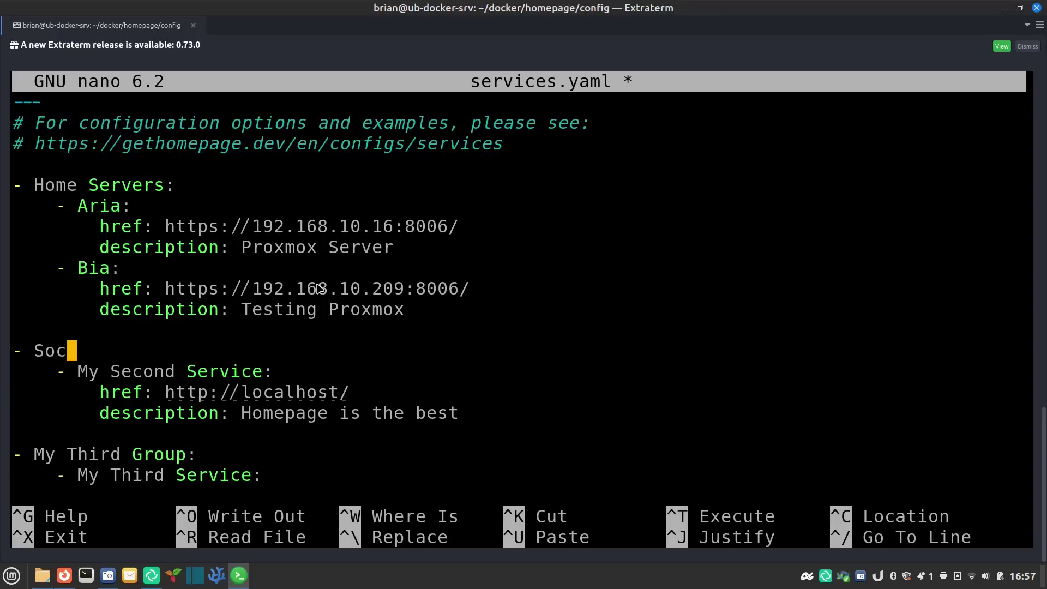
type("Home Managemetn")
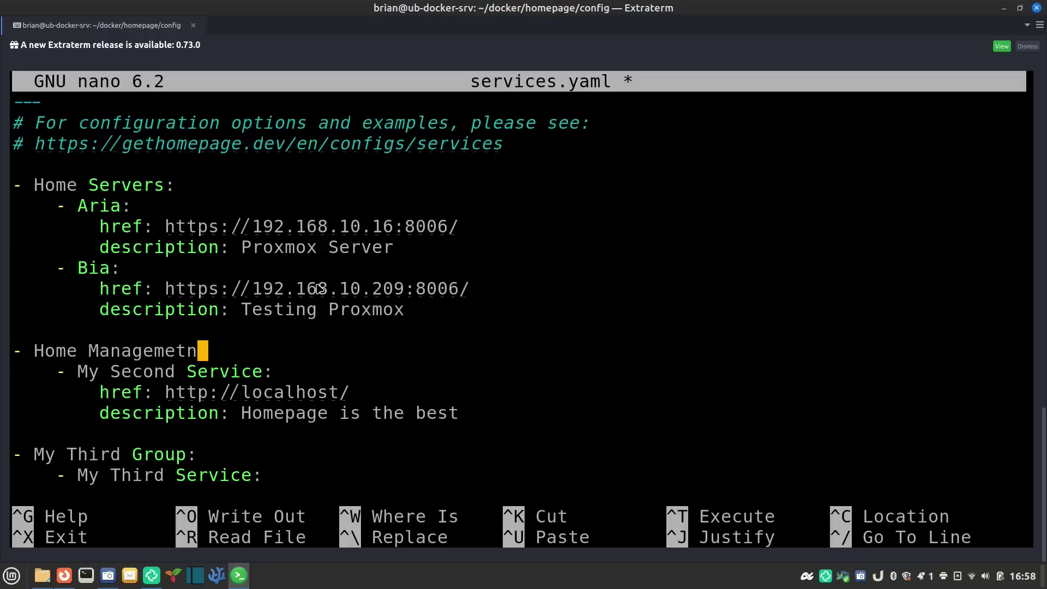
key("BackSpace")
key("BackSpace")
type("nt:")
- Rename My Second Service to 'Home Assistant'
key("Down")
key("Right")
key("Right")
key("Right")
key("Right")
key("Right")
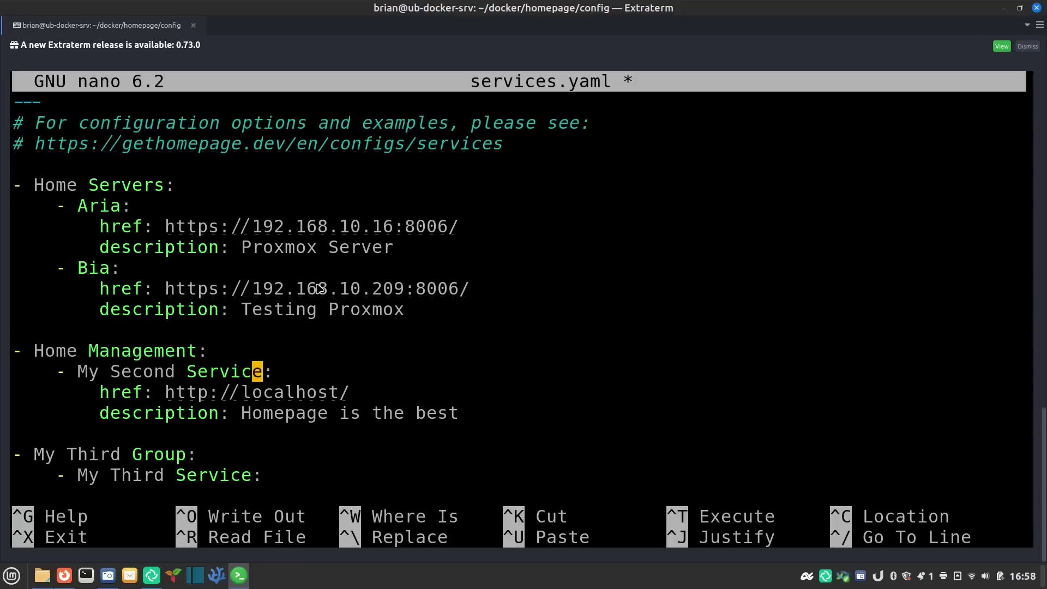
key("BackSpace")
key("BackSpace")
key("BackSpace")
key("BackSpace")
key("BackSpace")
key("BackSpace")
key("BackSpace")
key("BackSpace")
key("BackSpace")
key("BackSpace")
key("BackSpace")
key("BackSpace")
key("BackSpace")
key("BackSpace")
key("BackSpace")
key("BackSpace")
key("BackSpace")
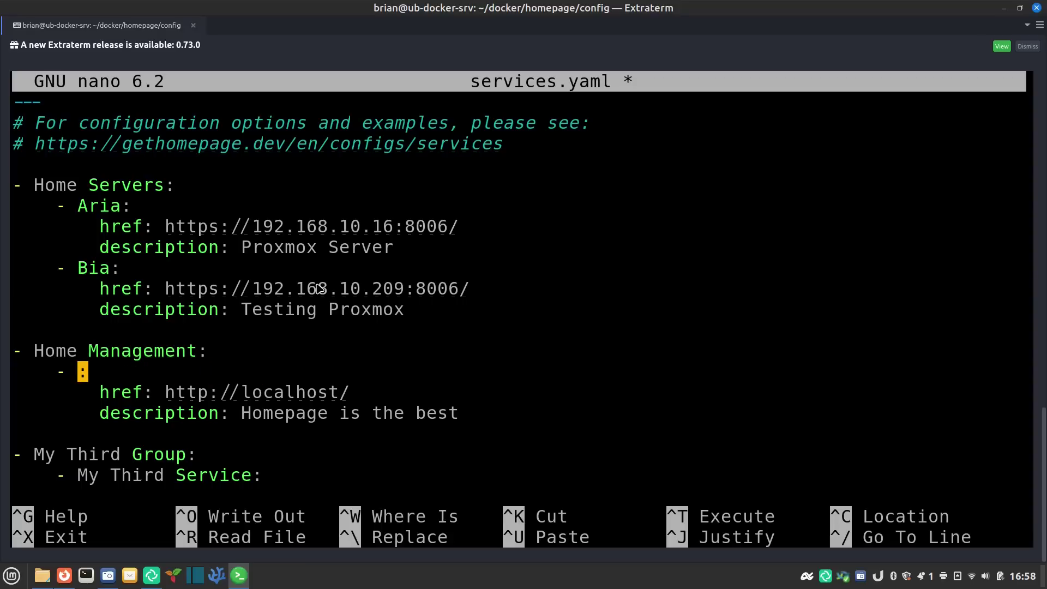
type("Home A")
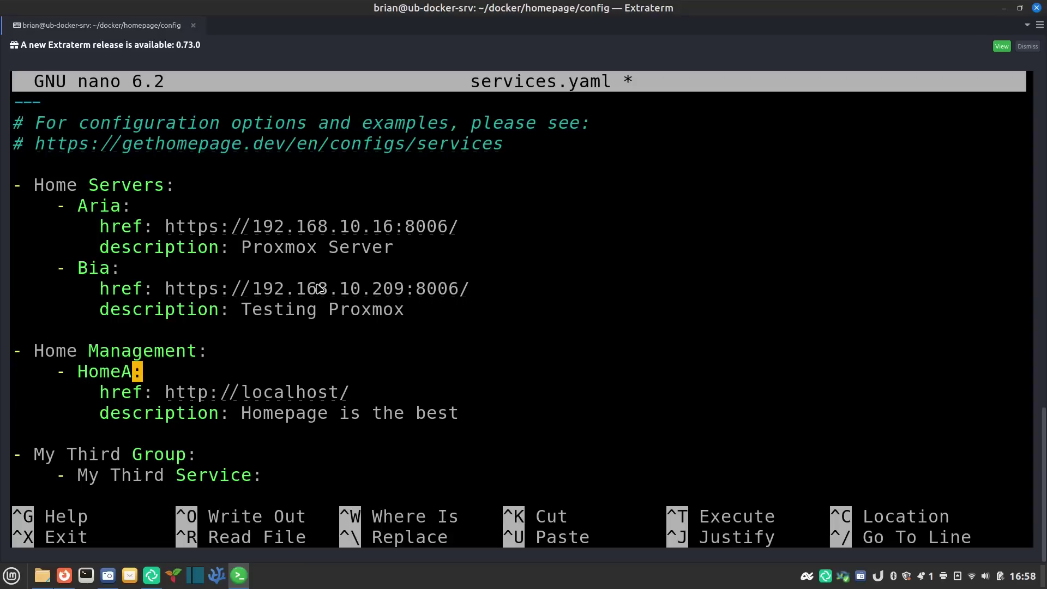
key("BackSpace")
type("Assistant")
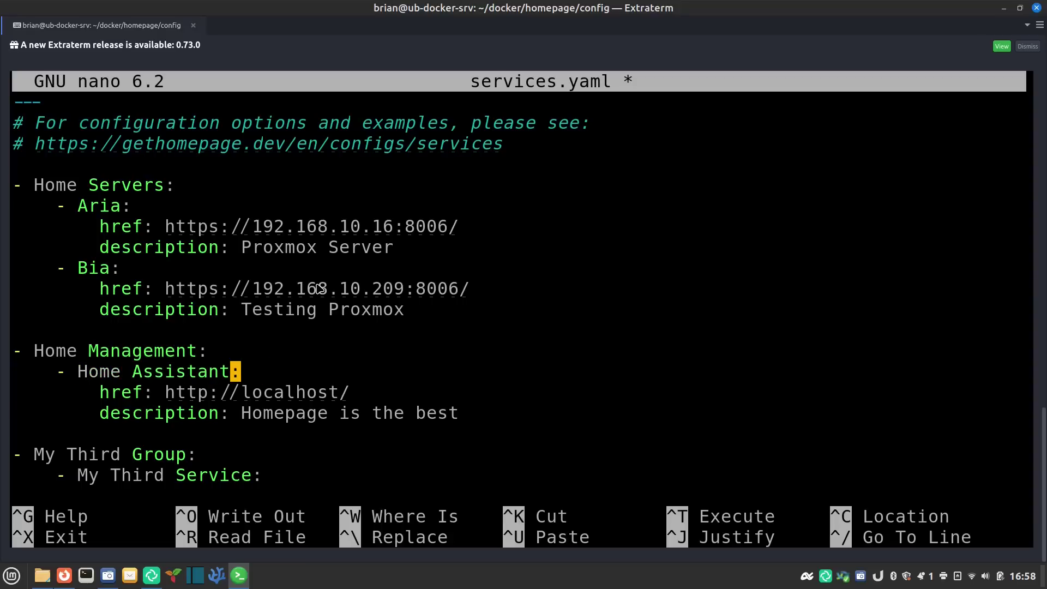
key("Down")
key("Right")
key("Right")
key("Right")
key("Right")
key("Right")
key("Right")
key("Right")
key("Right")
key("Right")
key("Right")
key("BackSpace")
key("BackSpace")
key("BackSpace")
key("BackSpace")
key("BackSpace")
key("BackSpace")
key("BackSpace")
key("BackSpace")
key("BackSpace")
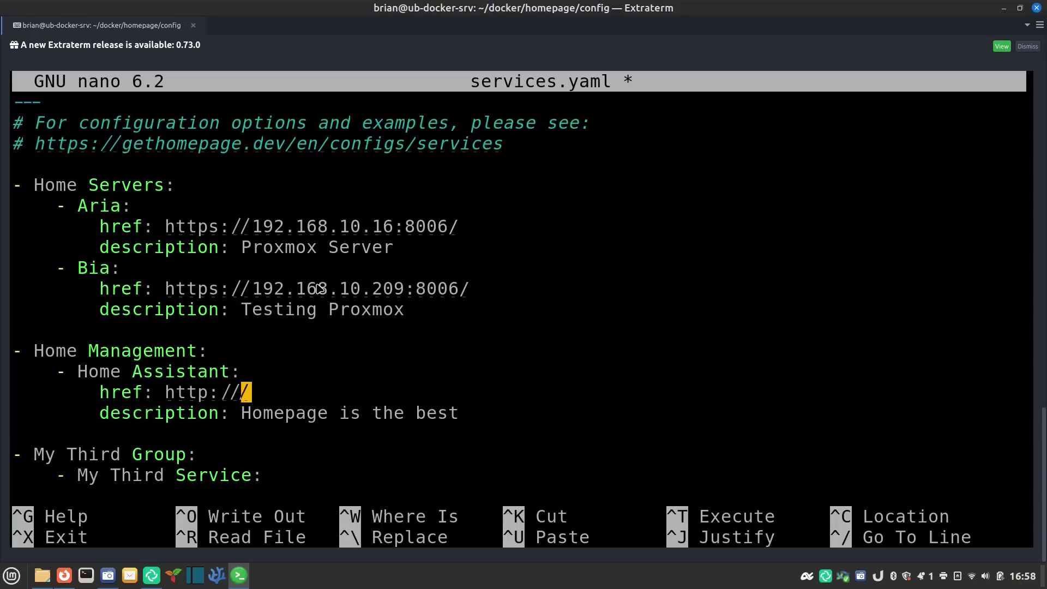
type("192.168.")
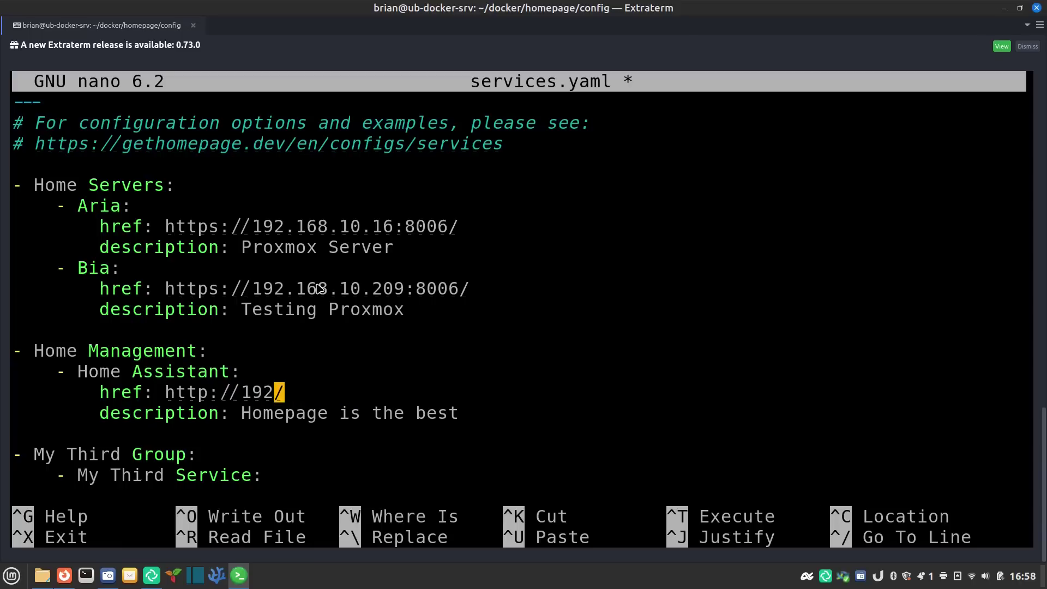
type("100")
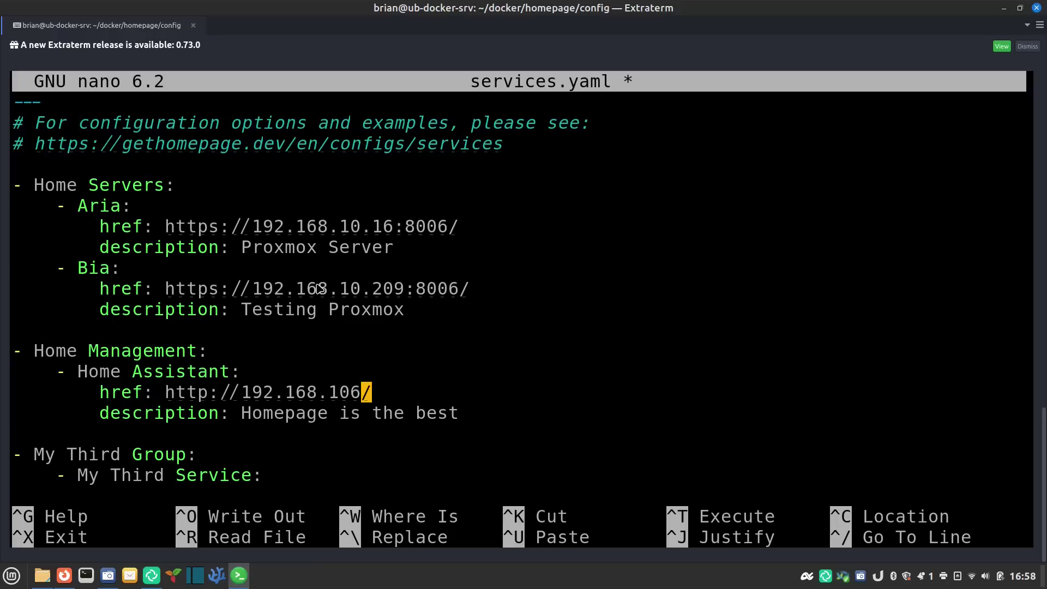
key("BackSpace")
type(".63")
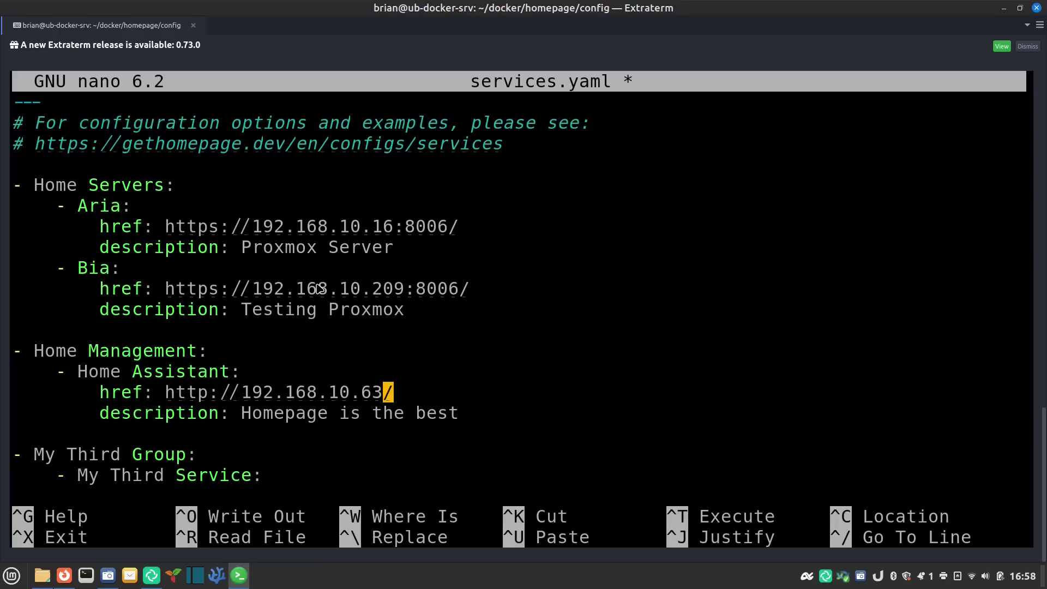
type(":")
type("8123")
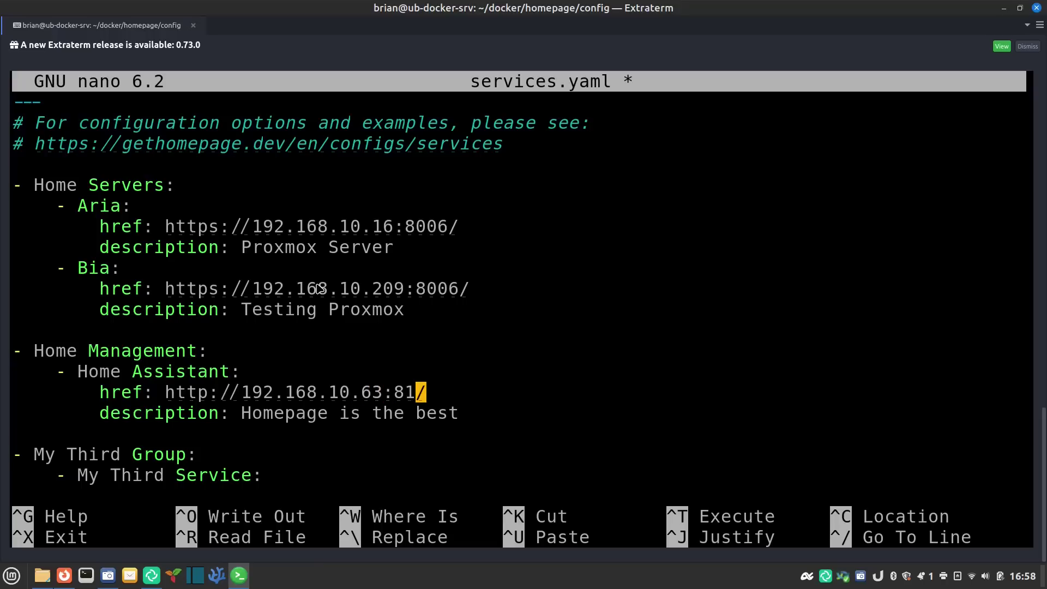
key("Left")
key("Left")
key("Left")
key("Left")
key("Left")
key("Left")
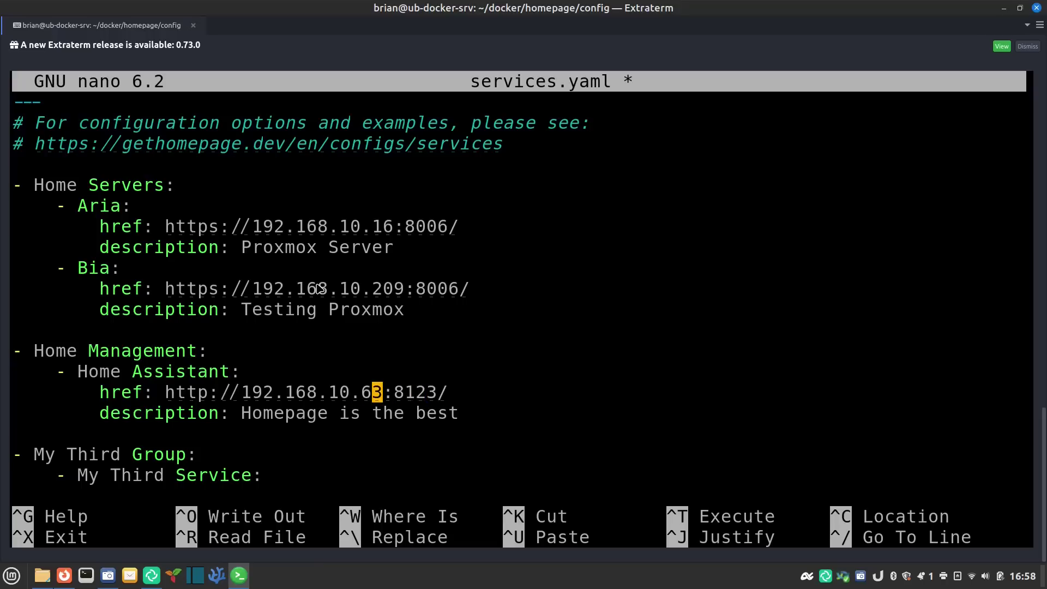
key("Right")
key("BackSpace")
key("BackSpace")
key("BackSpace")
key("BackSpace")
key("BackSpace")
key("BackSpace")
key("BackSpace")
key("BackSpace")
key("BackSpace")
key("BackSpace")
key("BackSpace")
key("BackSpace")
key("BackSpace")
key("BackSpace")
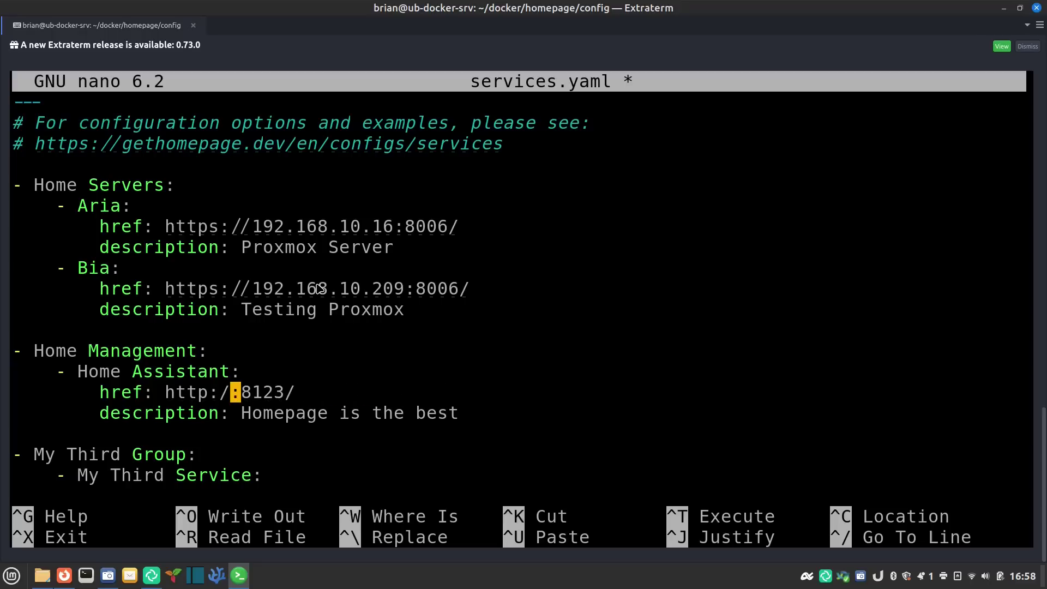
type("/homeasiss")
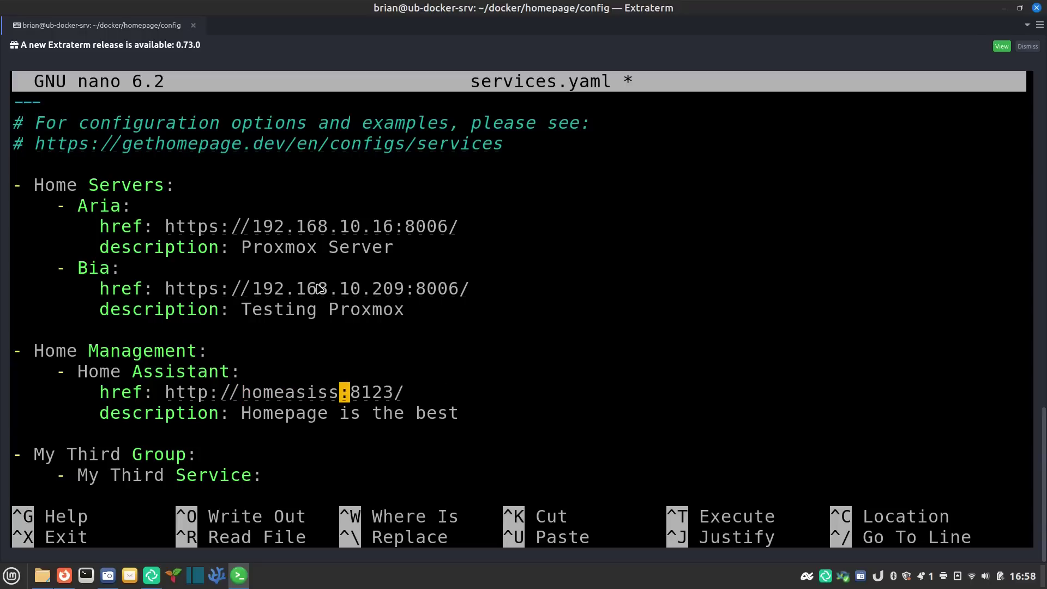
key("BackSpace")
key("BackSpace")
key("BackSpace")
type("sisn")
key("BackSpace")
type("tnat.local")
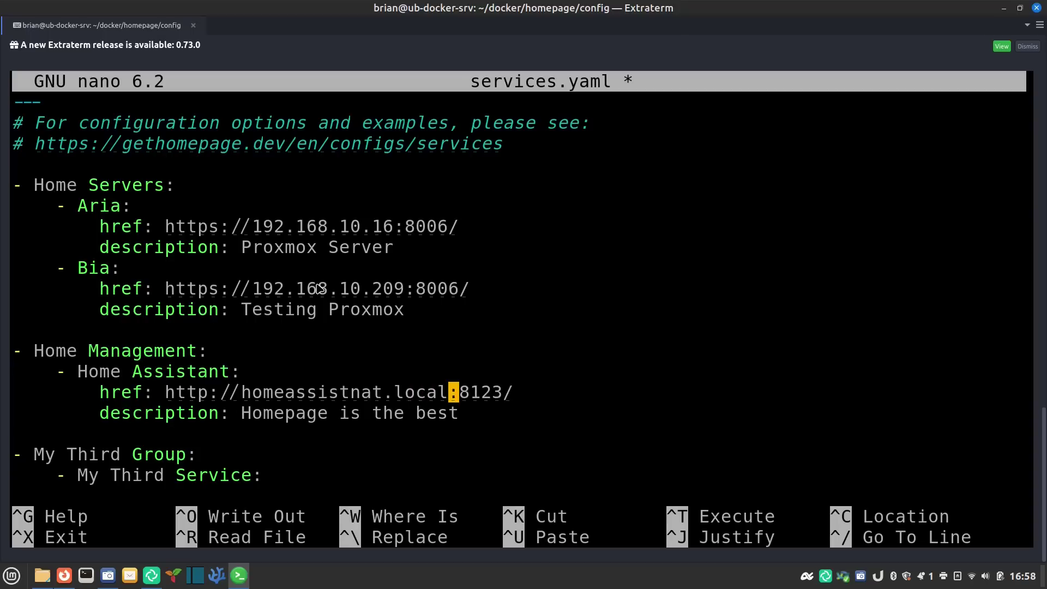
key("Left")
key("Left")
key("Left")
key("Left")
key("Left")
key("Left")
key("Left")
key("BackSpace")
key("BackSpace")
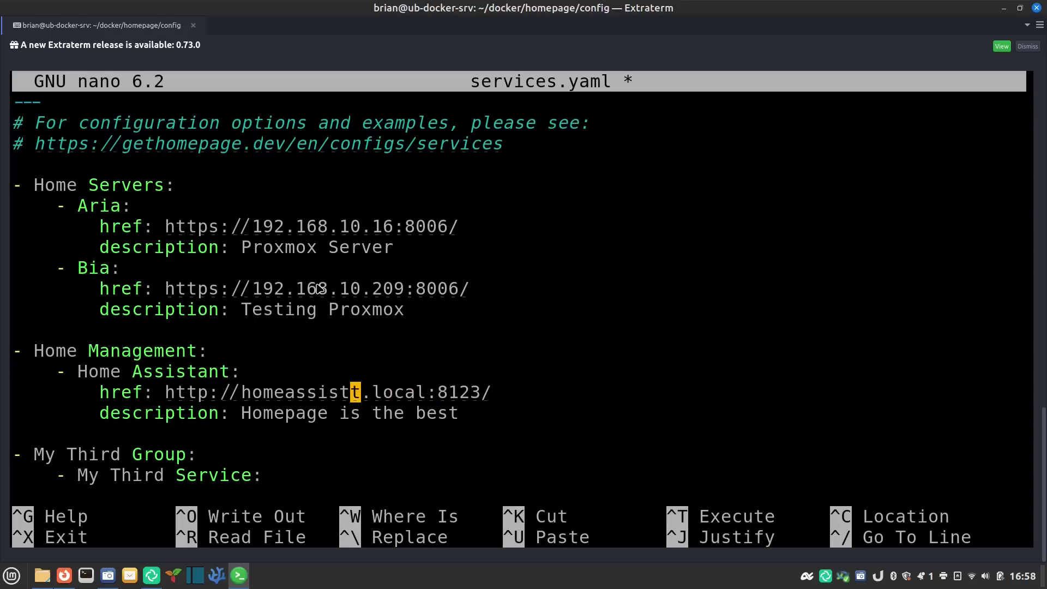
type("an")
key("Right")
key("Right")
key("Right")
key("Right")
key("Right")
key("Right")
key("Right")
key("Right")
key("Right")
key("Right")
key("Right")
key("Right")
key("Right")
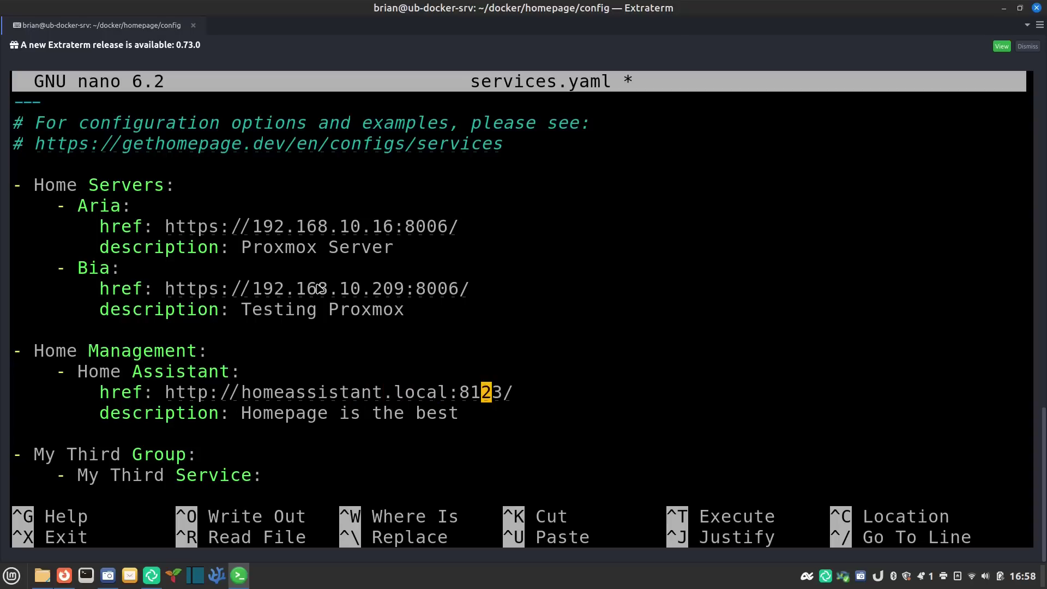
- Replace the old 'Homepage is the best' description with Home Automation
key("Down")
key("BackSpace")
key("BackSpace")
key("BackSpace")
key("BackSpace")
key("BackSpace")
key("BackSpace")
key("BackSpace")
key("BackSpace")
key("BackSpace")
key("BackSpace")
key("BackSpace")
key("BackSpace")
key("BackSpace")
key("BackSpace")
key("BackSpace")
key("BackSpace")
key("BackSpace")
key("BackSpace")
key("BackSpace")
key("BackSpace")
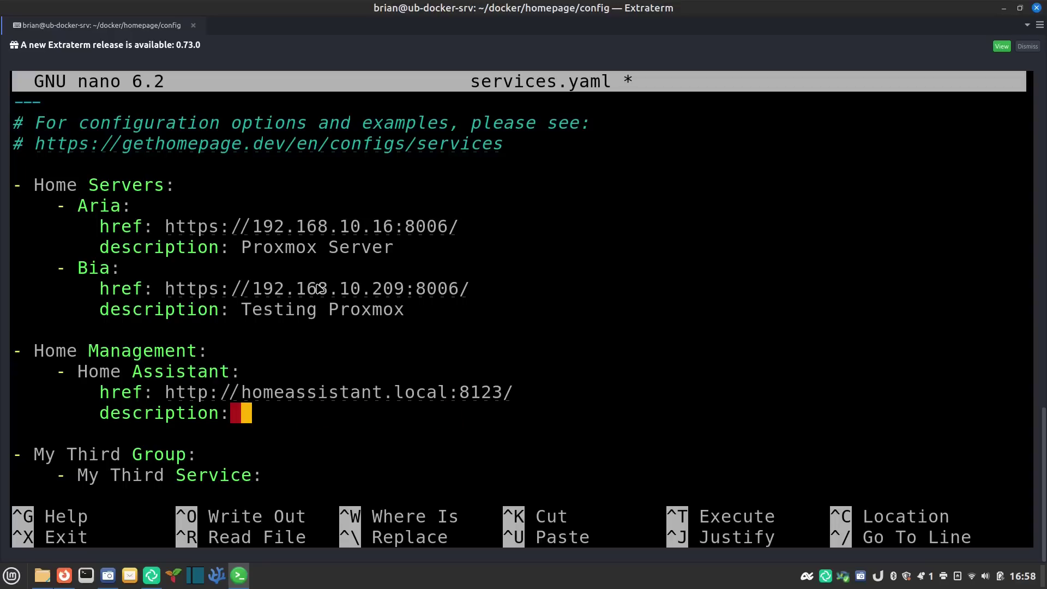
type("Home Automation")
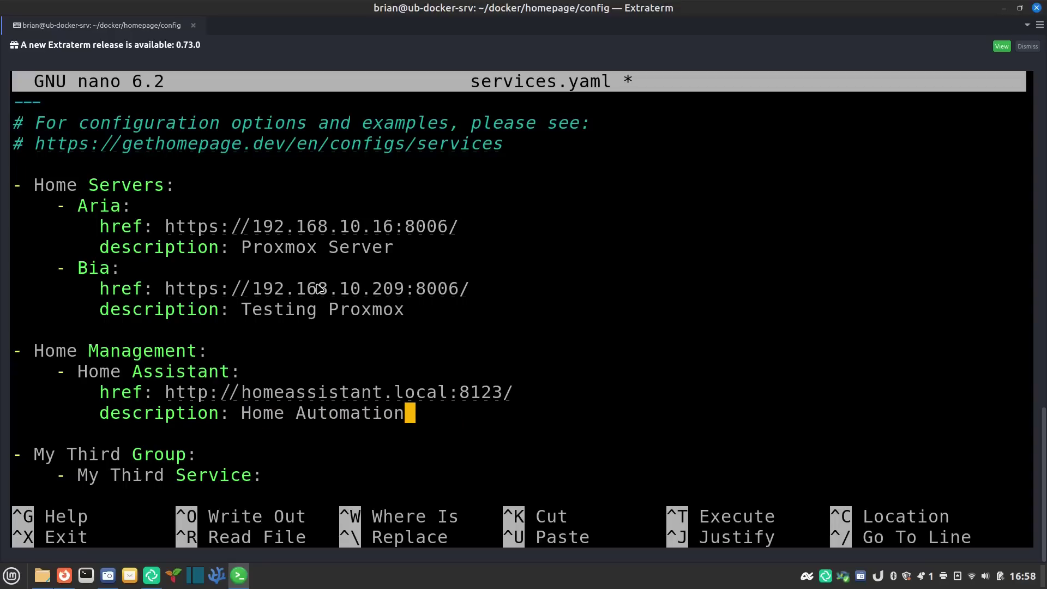
key("Return")
key("Return")
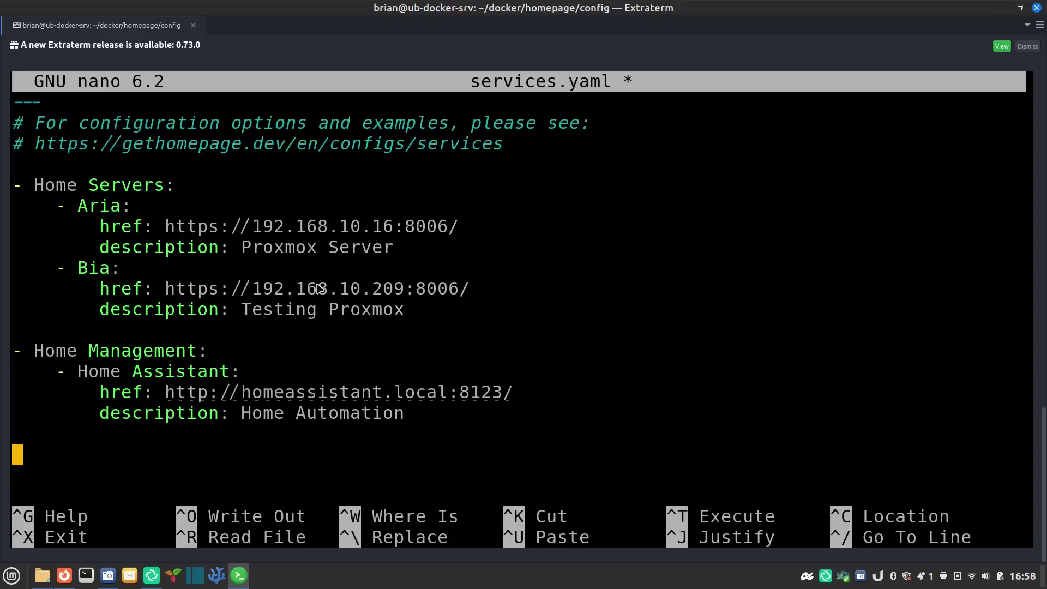
type("-")
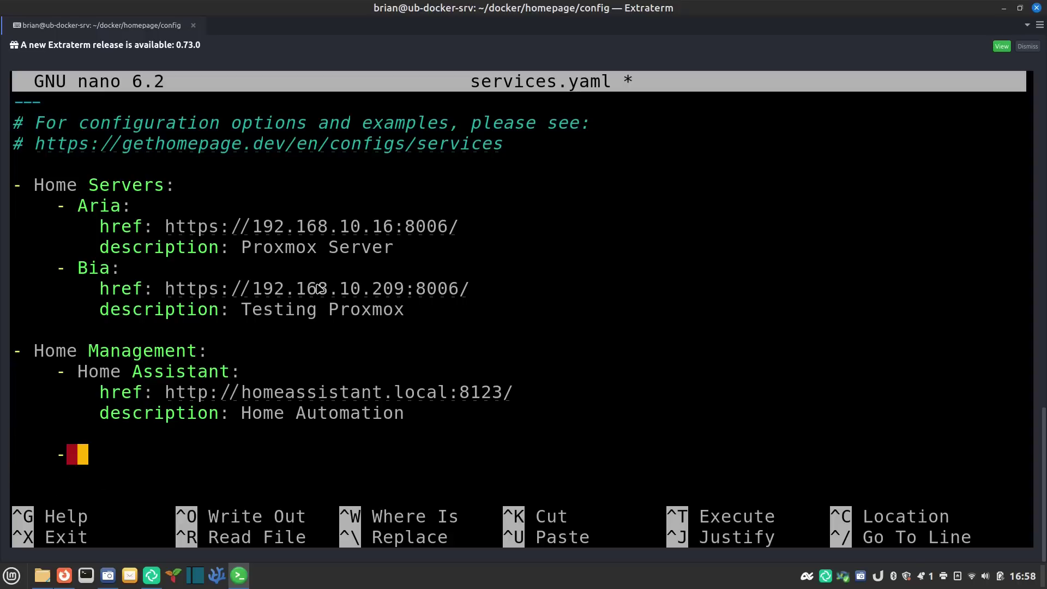
type("iSpy:         href: http://192.168.10.154:8090")
key("BackSpace")
key("BackSpace")
key("BackSpace")
key("BackSpace")
key("BackSpace")
key("BackSpace")
key("BackSpace")
key("BackSpace")
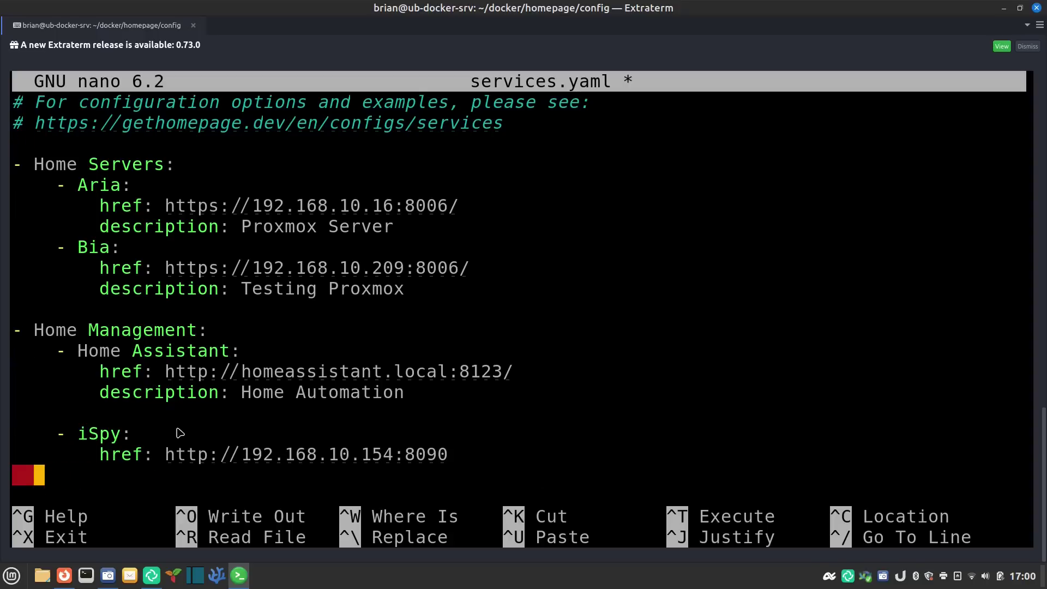
key("BackSpace")
- Add a pasted My Fourth Group block after the third group and start writing services.yaml
key("Down")
key("Down")
key("Down")
key("Down")
key("Down")
key("Down")
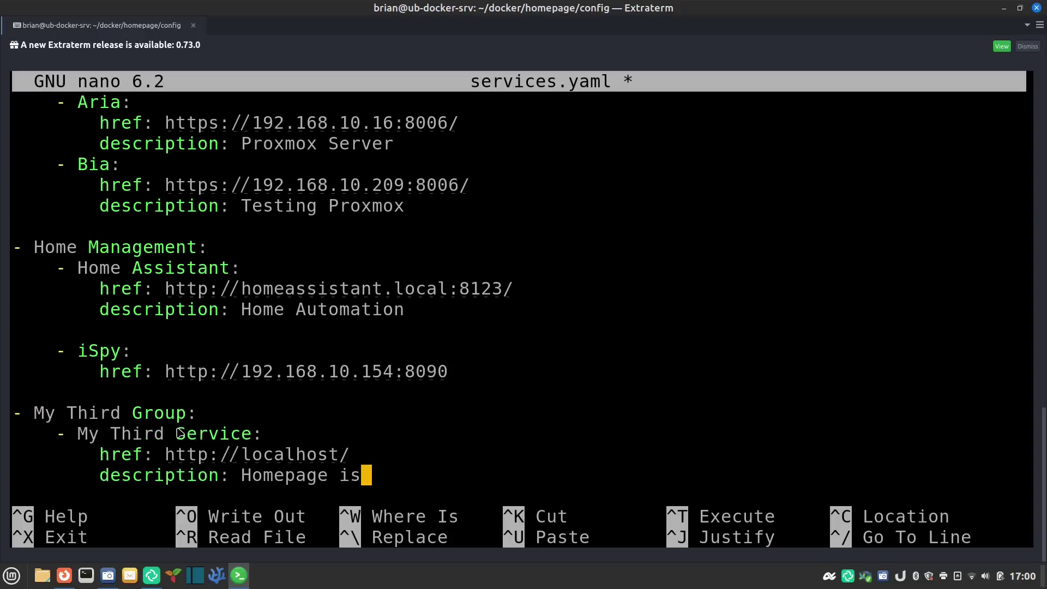
key("Up")
key("Up")
key("Up")
key("Up")
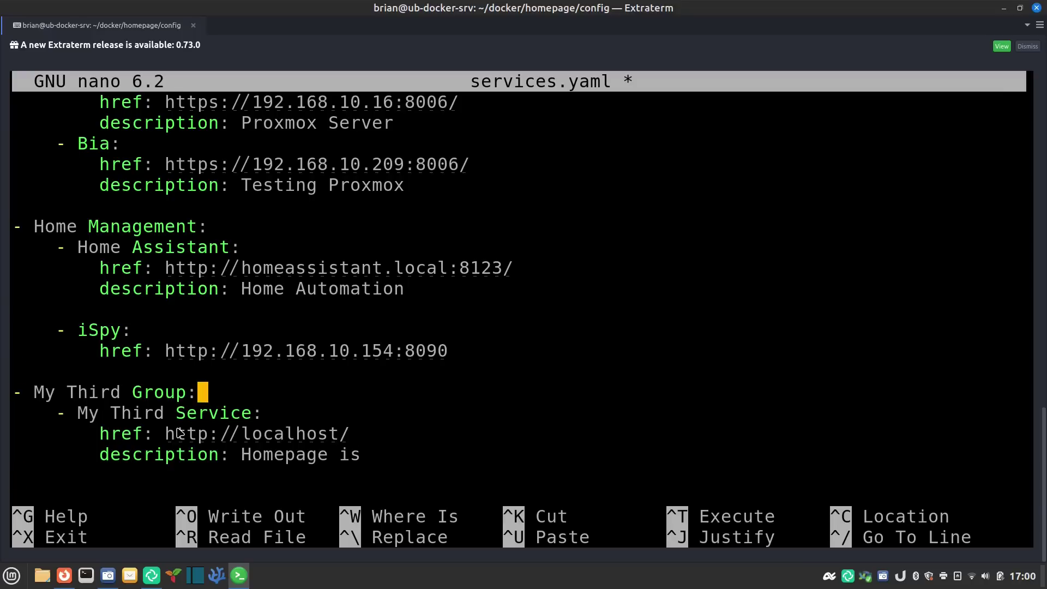
key("Down")
key("Down")
key("Down")
key("Down")
key("Return")
type("- M")
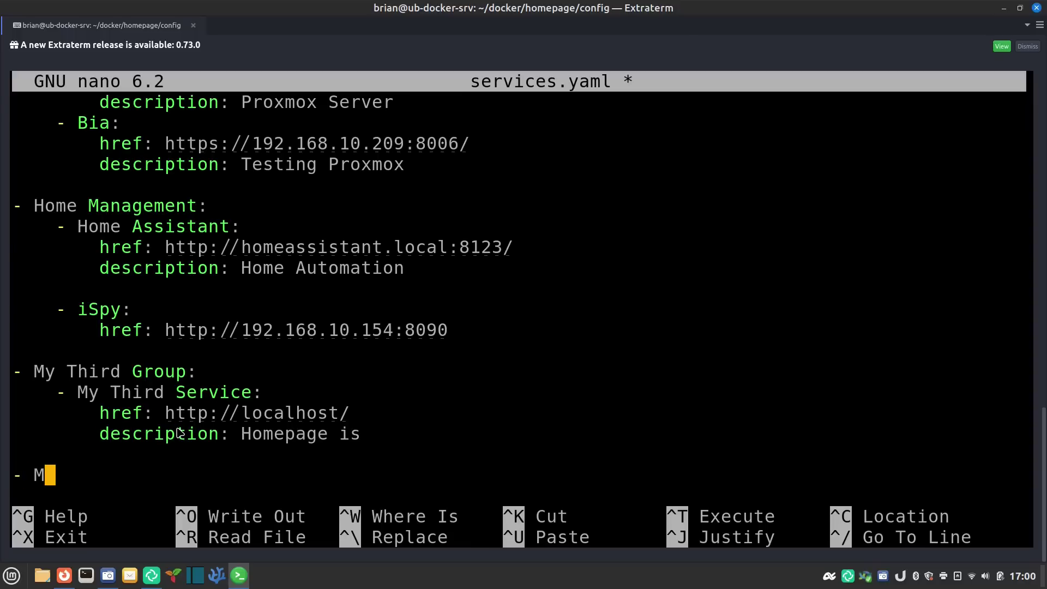
type("y Four")
type("th Group:     - This is a Fourth Service         href: http://localhost/")
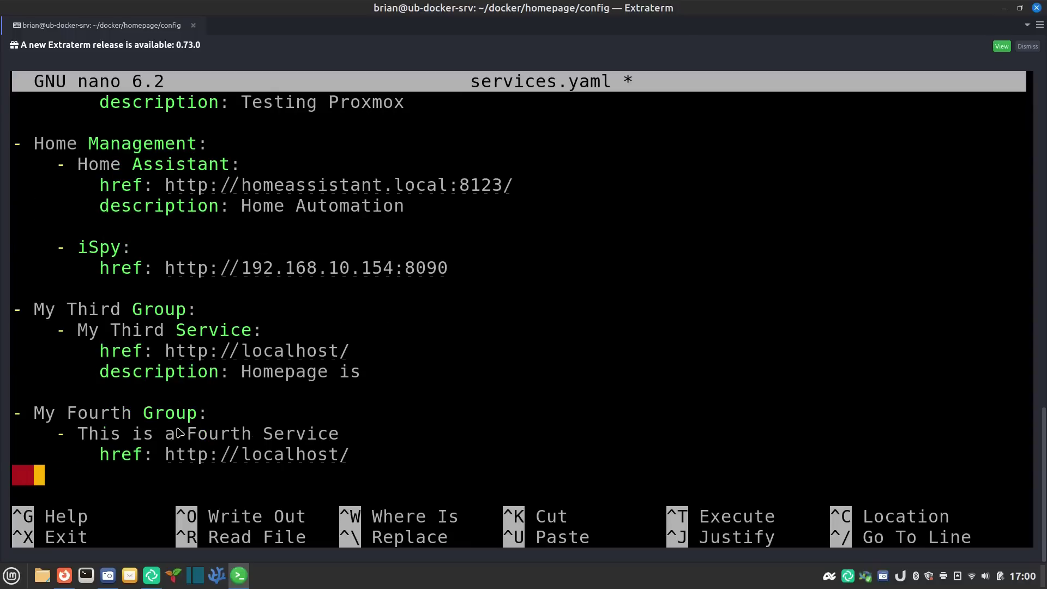
key("BackSpace")
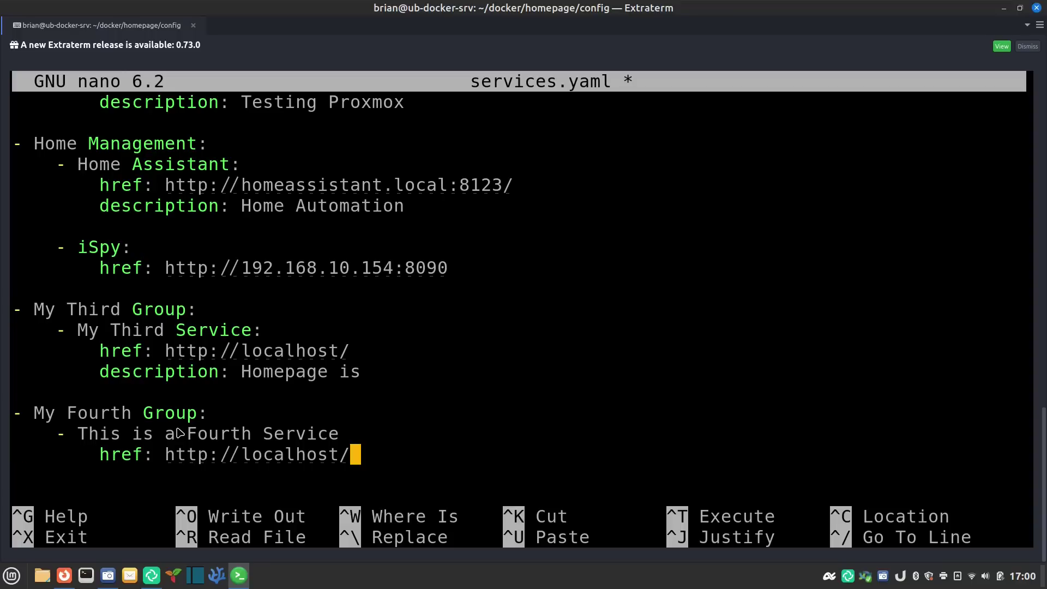
key("Return")
key("ctrl+o")
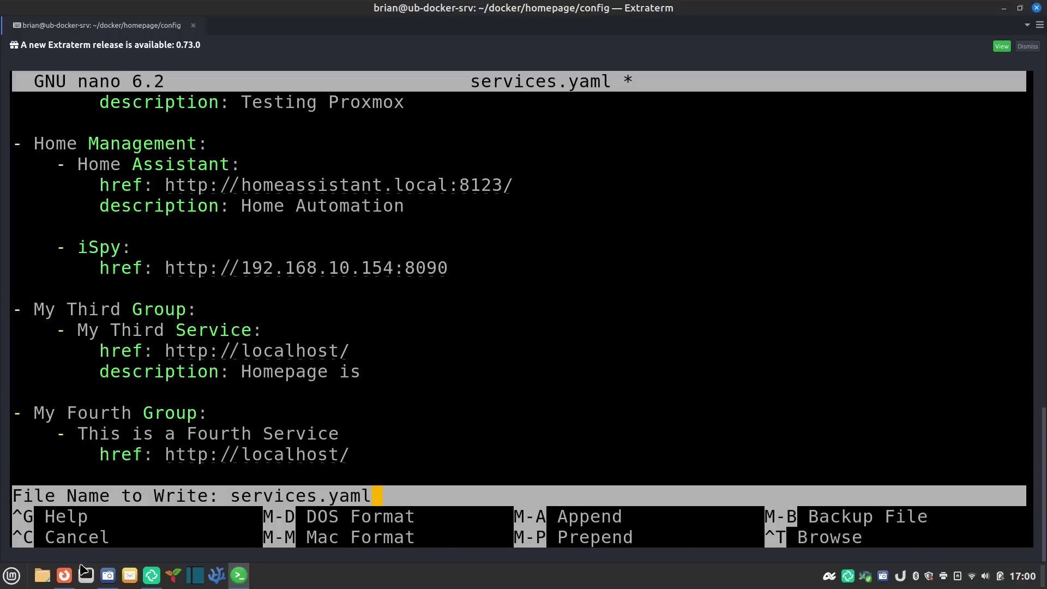
- Check the dashboard's bad-indentation error at My Fourth Group, then return to nano
left_click(66, 575)
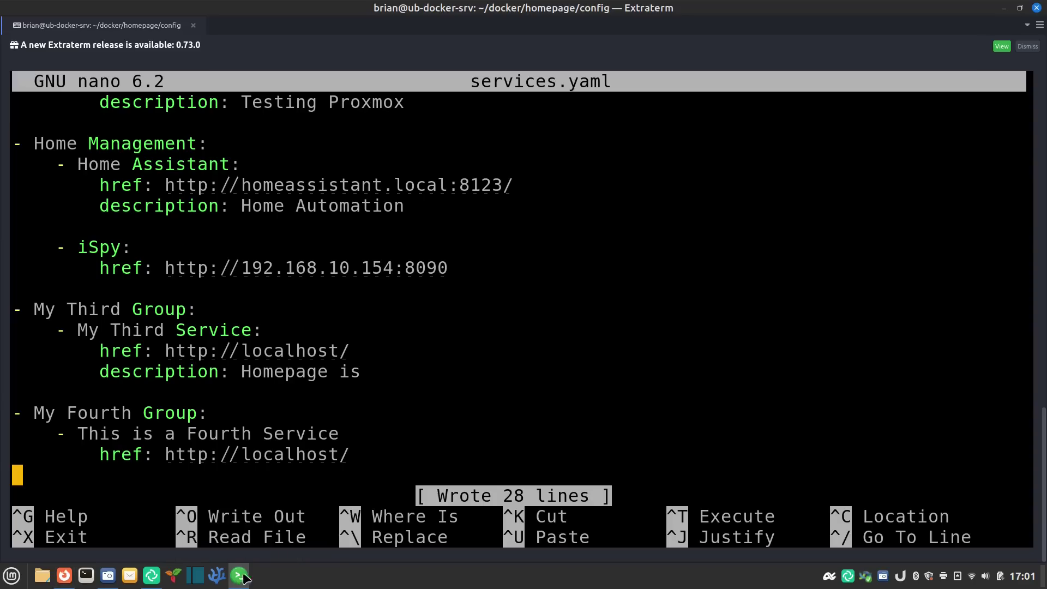
left_click(239, 575)
- Add the missing colon after 'This is a Fourth Service', save services.yaml, and reload the dashboard
key("Left")
key("Up")
type(":")
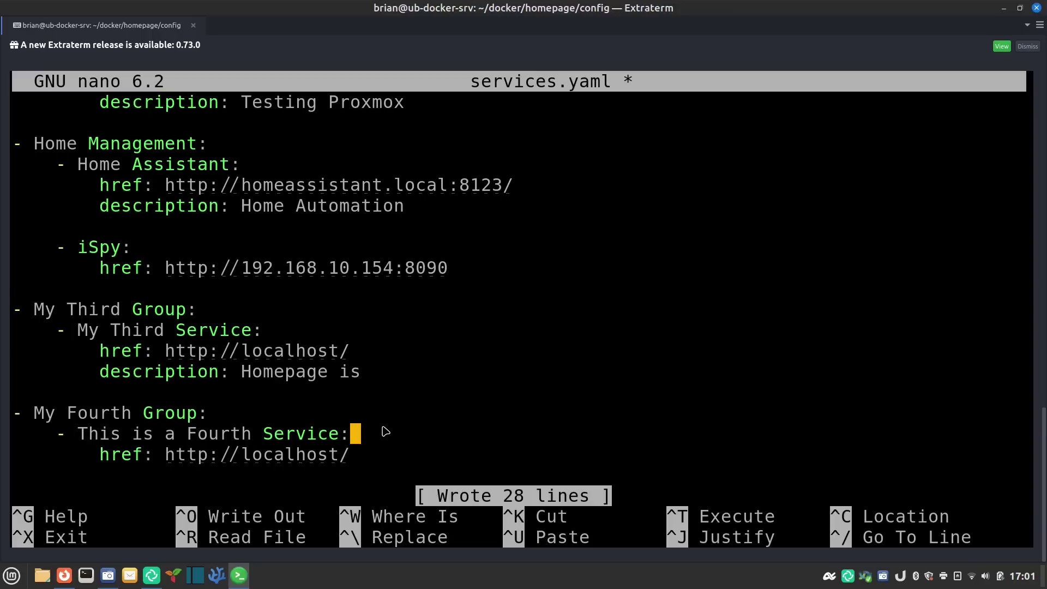
key("ctrl+o")
key("Return")
left_click(65, 575)
key("F5")
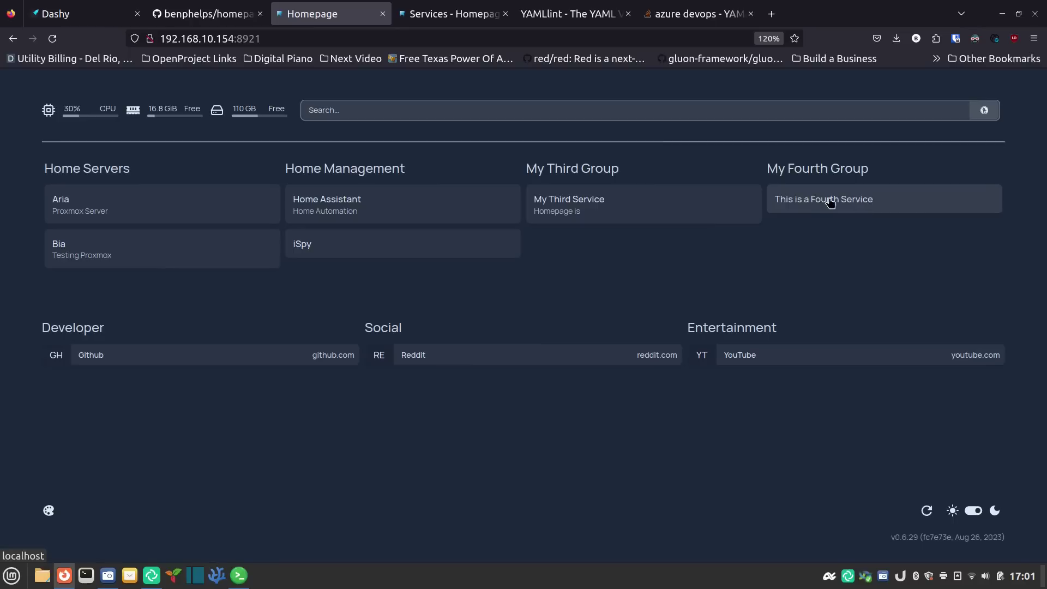
left_click(296, 222)
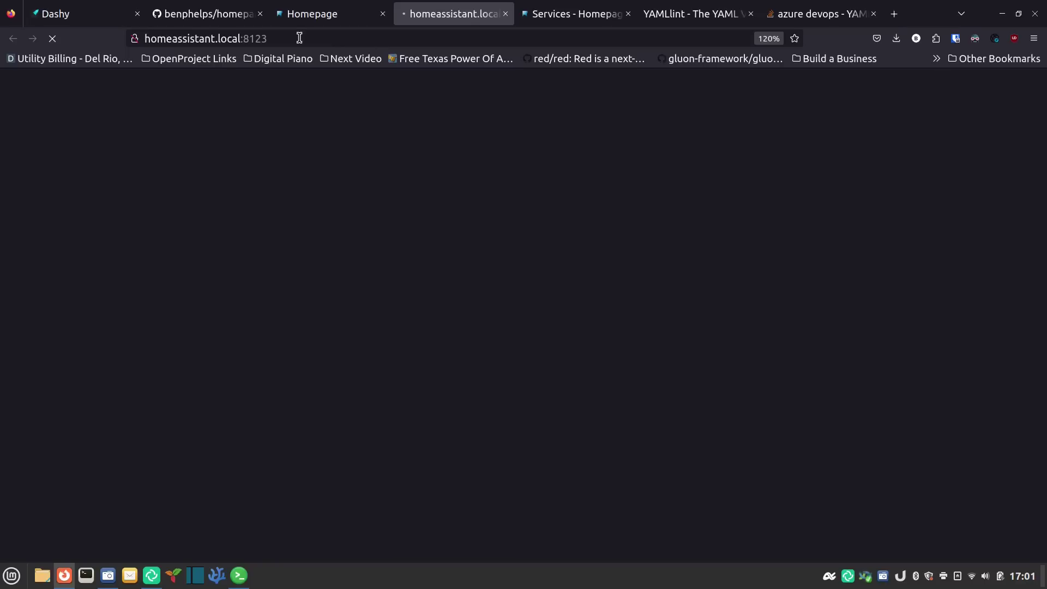
left_click(507, 14)
left_click(217, 217)
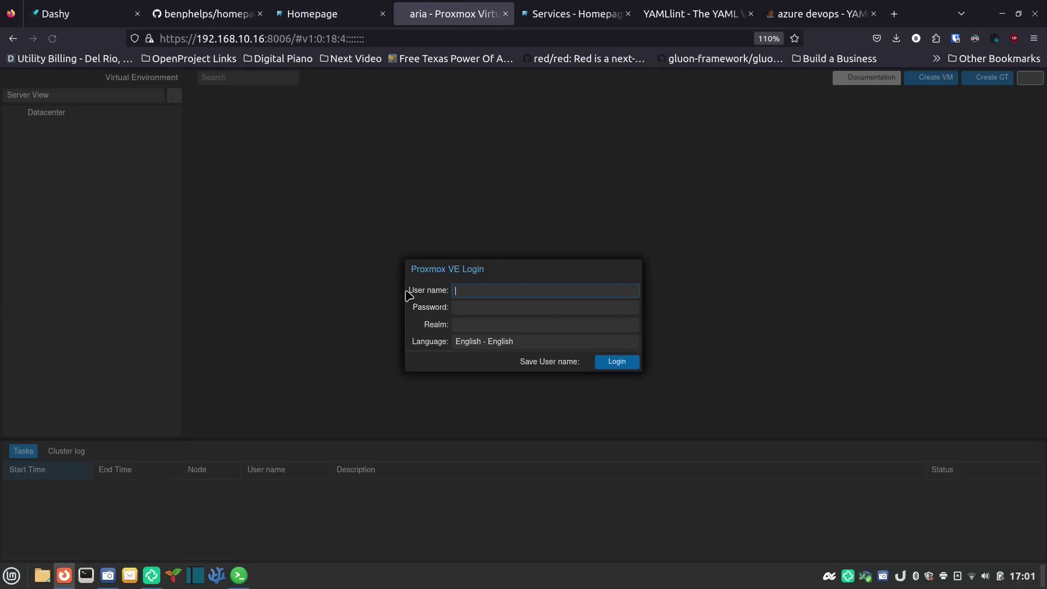
left_click(505, 13)
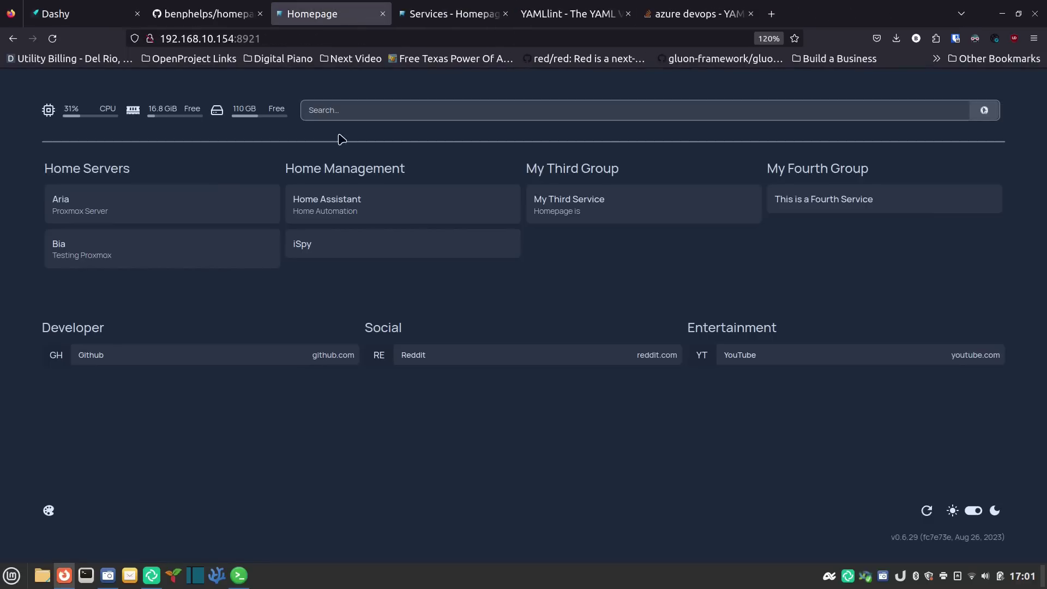
left_click(184, 257)
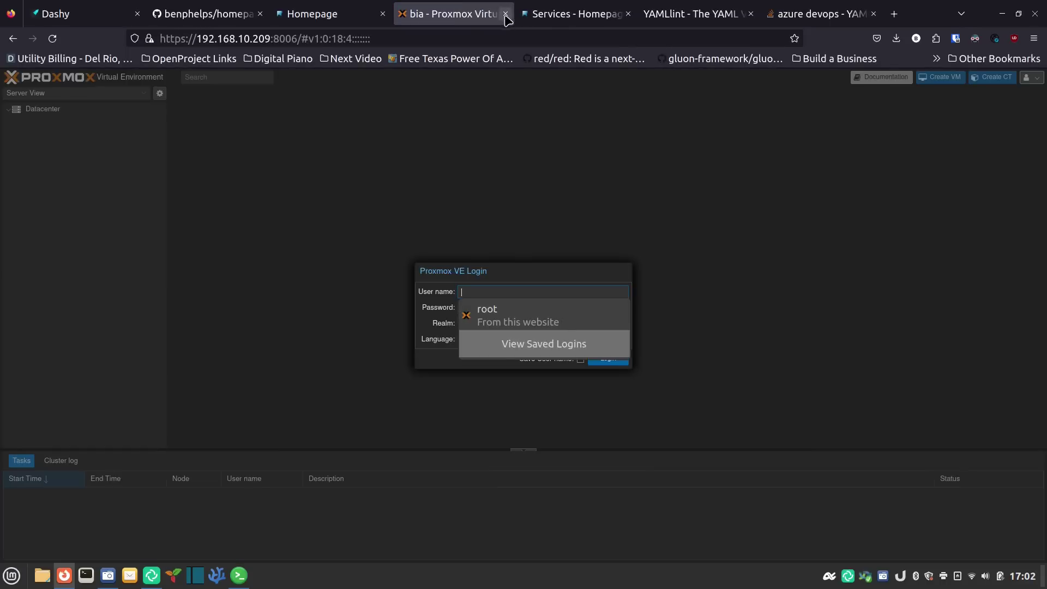
left_click(505, 14)
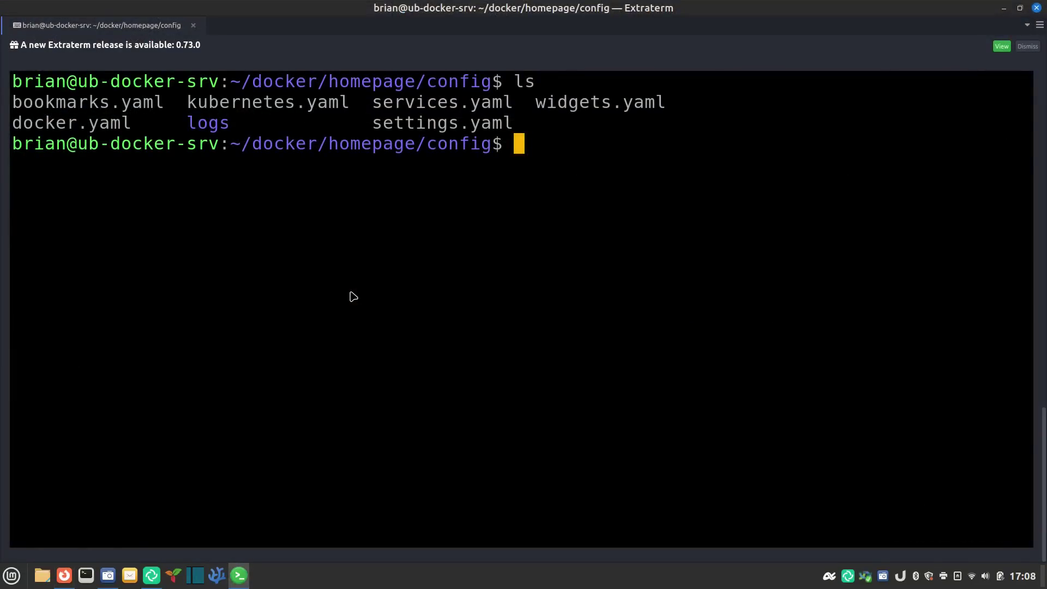
- Go up to the homepage folder, enter config, and open services.yaml with sudo nano
type("..")
key("Return")
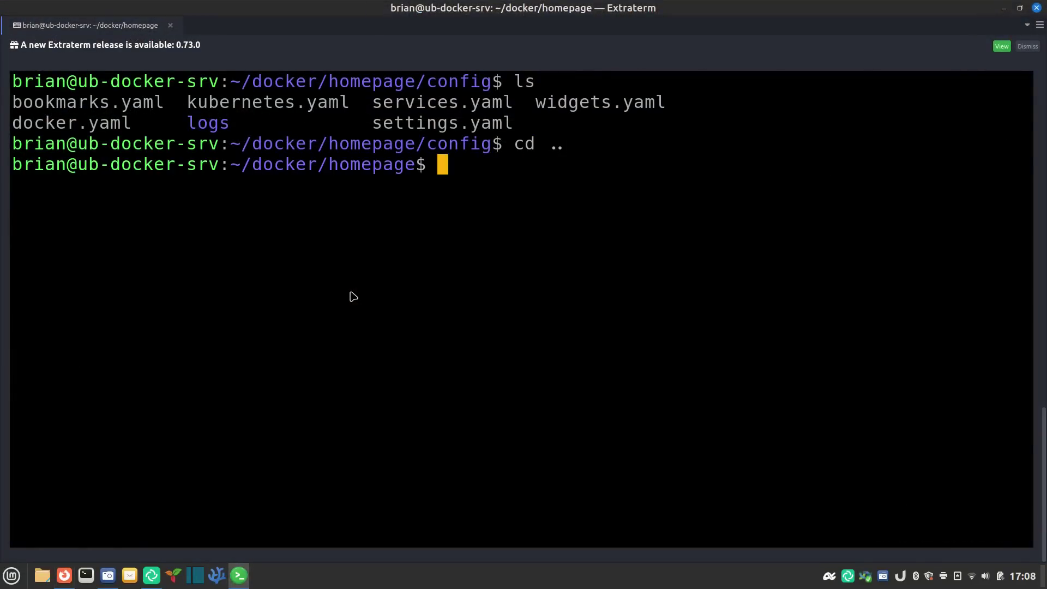
type("ls")
key("Return")
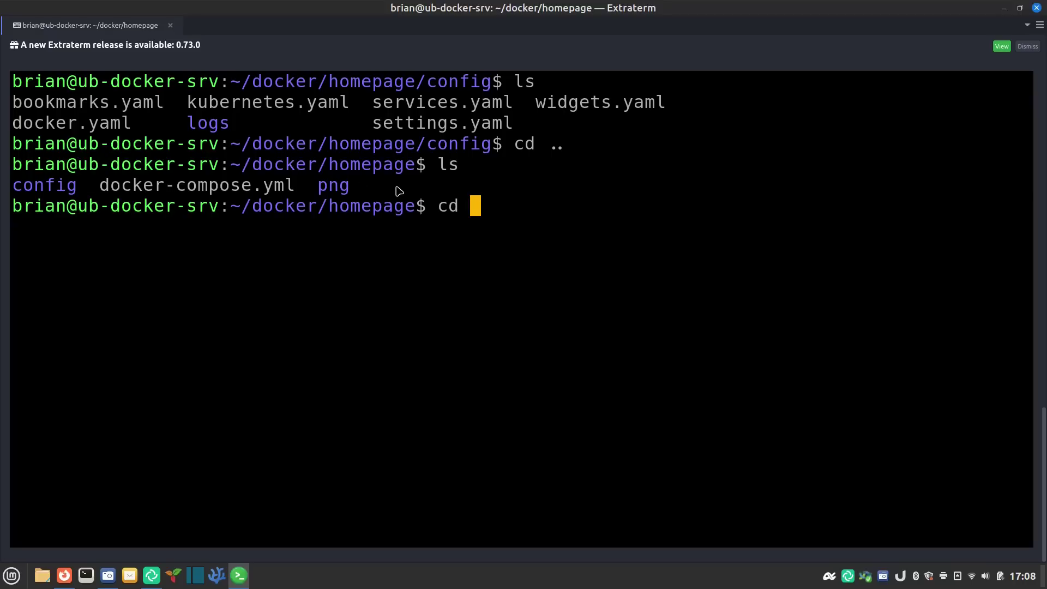
type("config")
key("Return")
type("s")
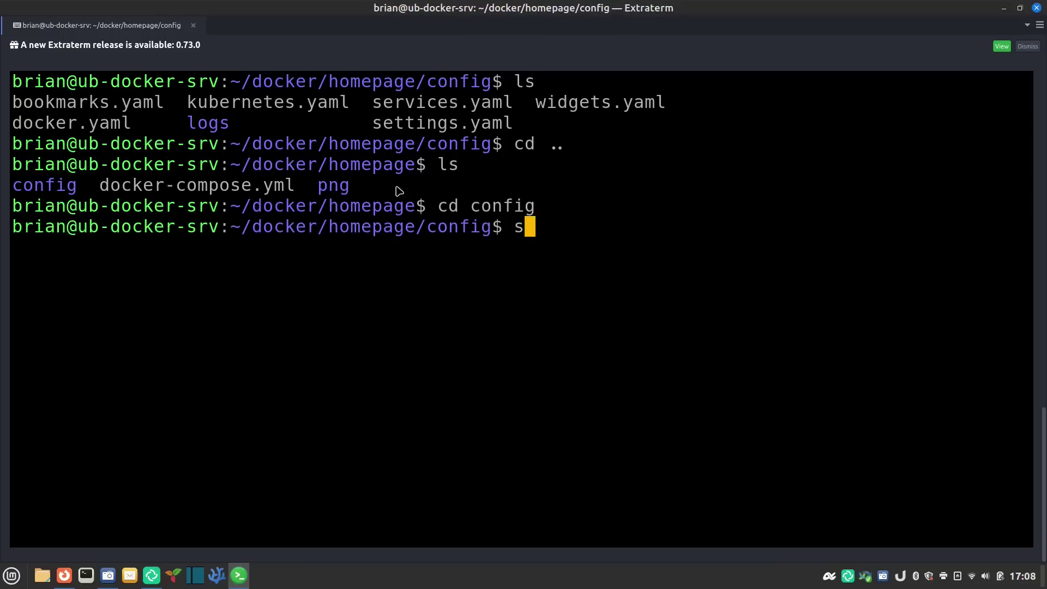
type("udo nano ser")
key("Tab")
key("Return")
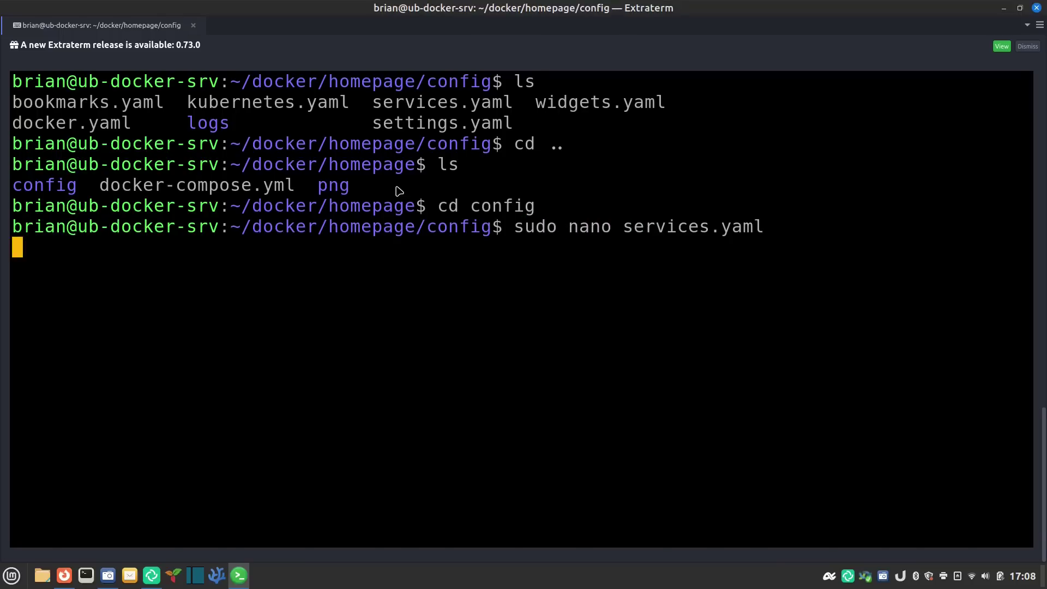
- Add 'icon: ../png/proxmox.png' under the Aria server entry
key("Down")
key("Down")
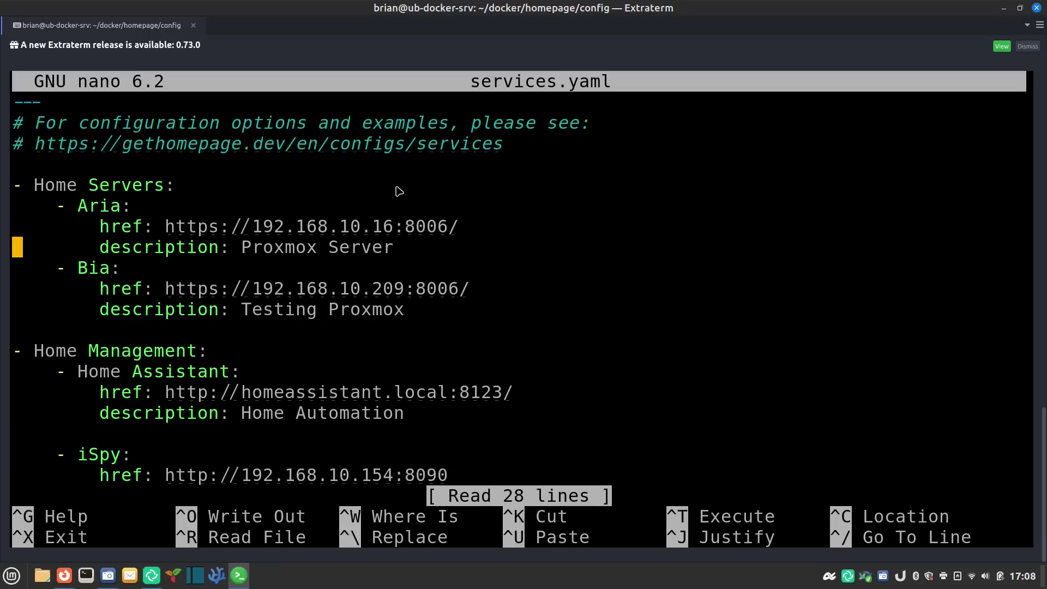
key("Down")
key("Return")
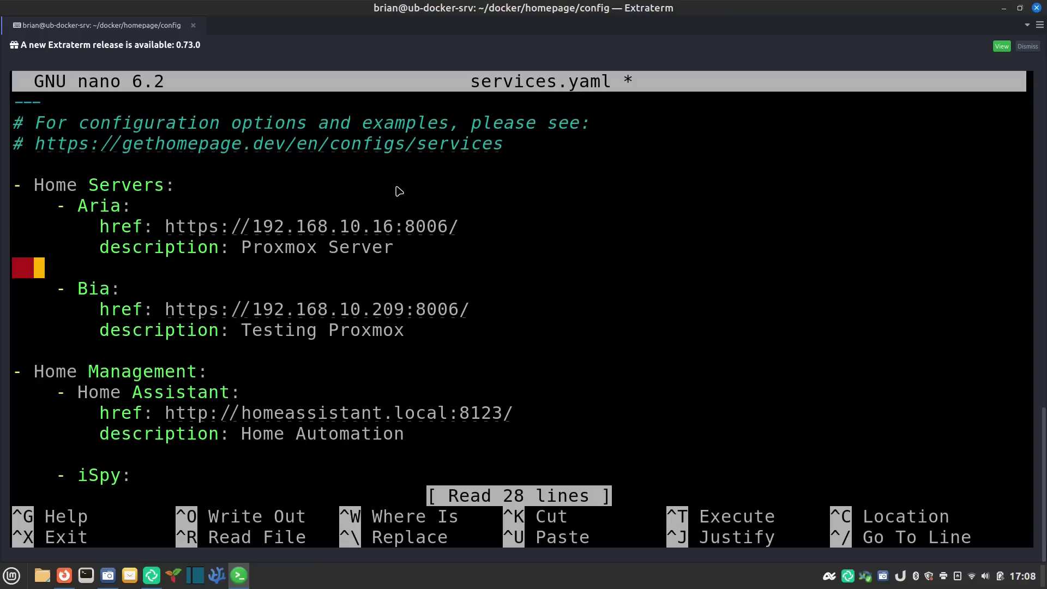
type("ic")
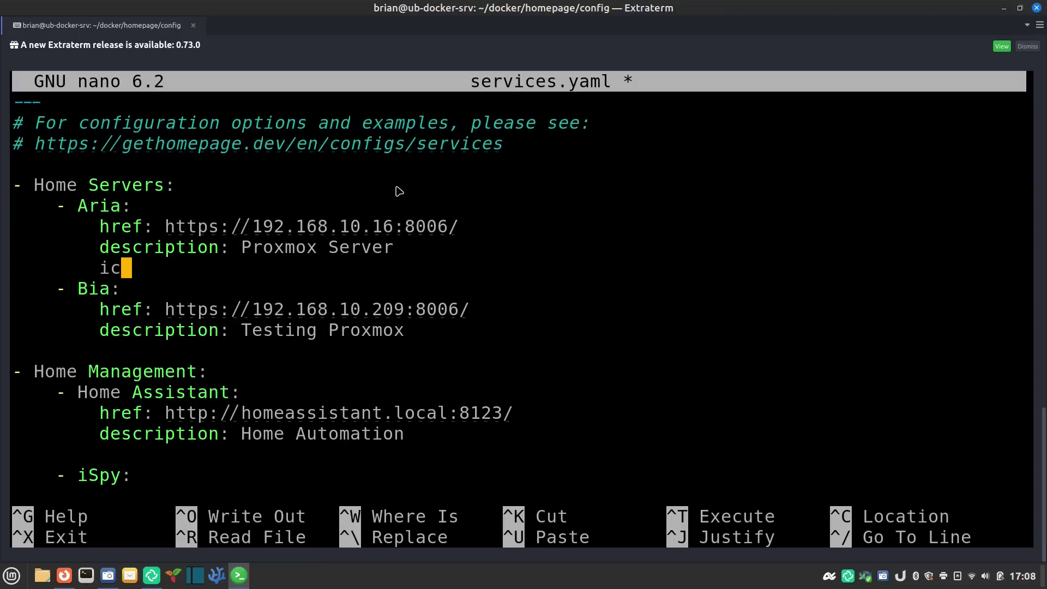
type("onL")
key("BackSpace")
type(":")
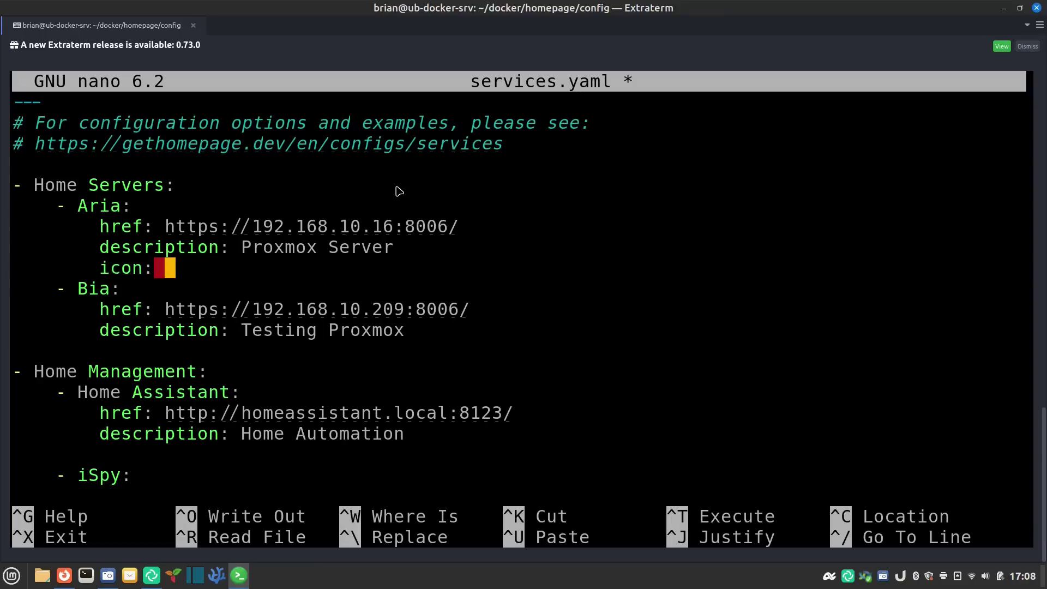
type(" ../")
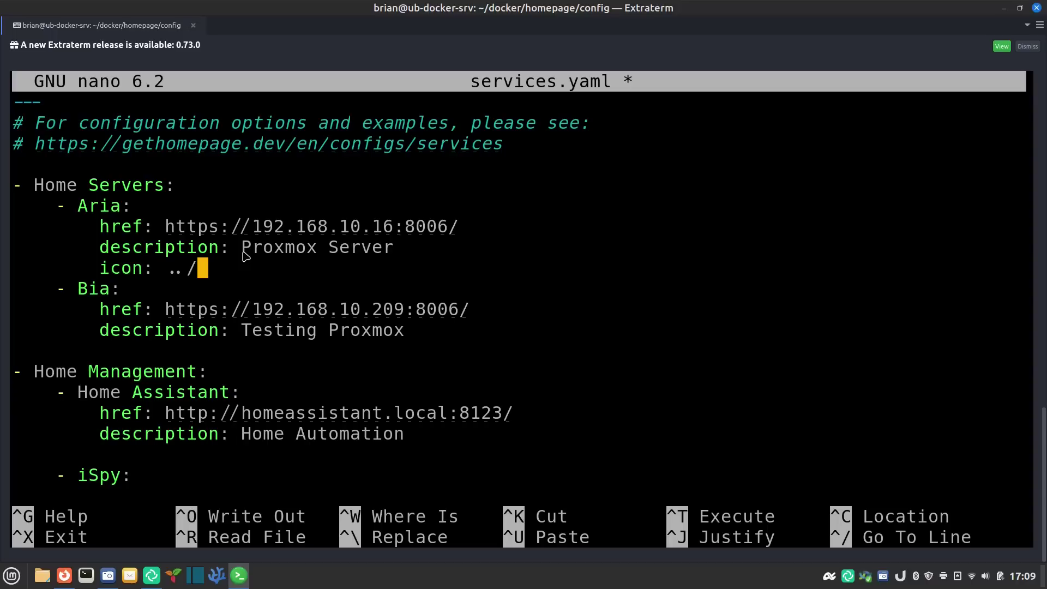
type("png/")
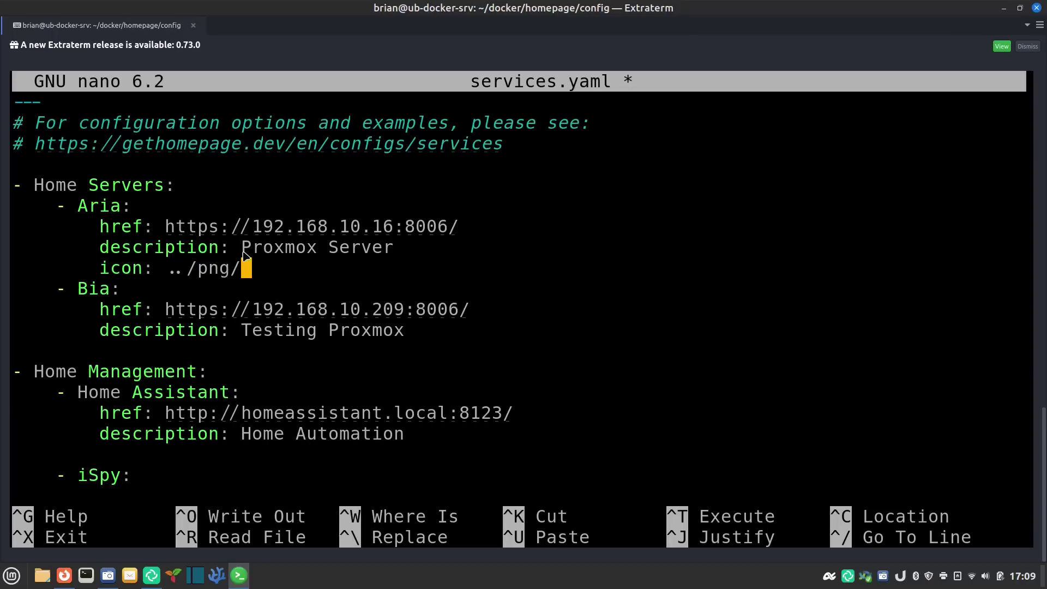
type("prox")
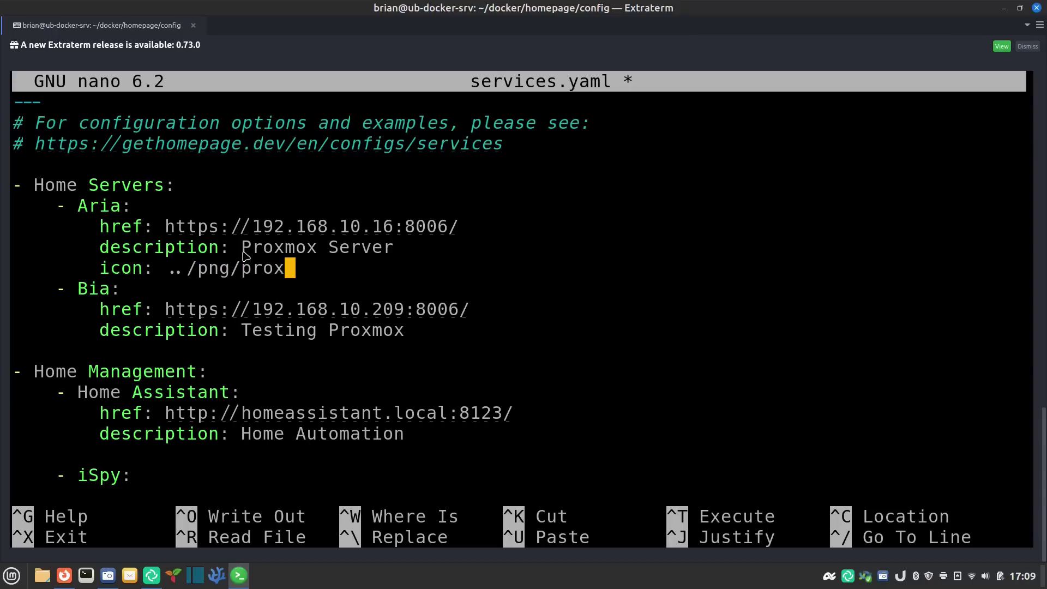
type("mox.png")
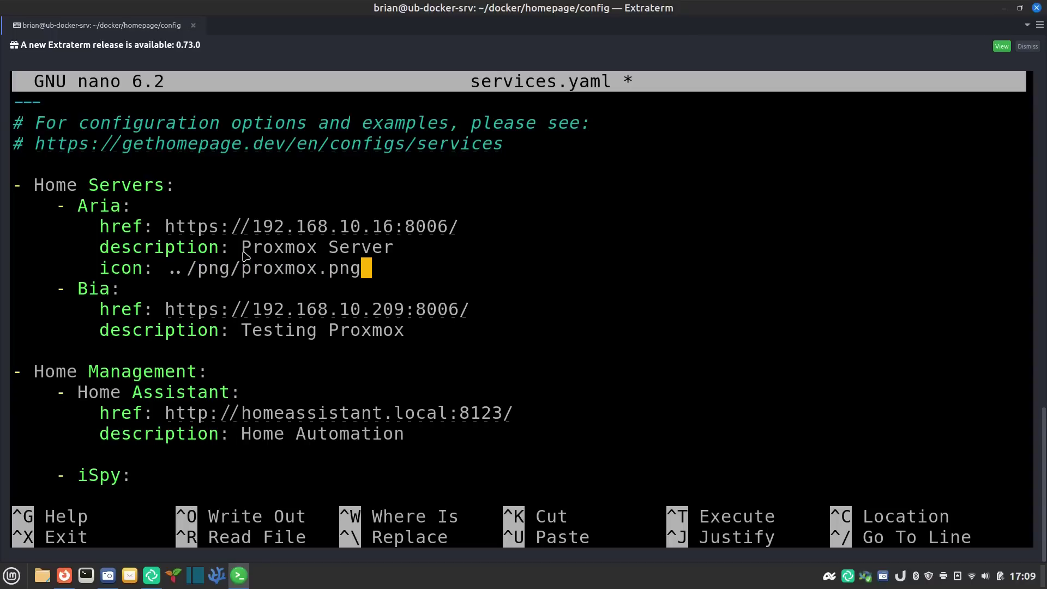
- Add the same ../png/proxmox.png icon line under Bia and save services.yaml
key("Down")
key("Down")
key("Return")
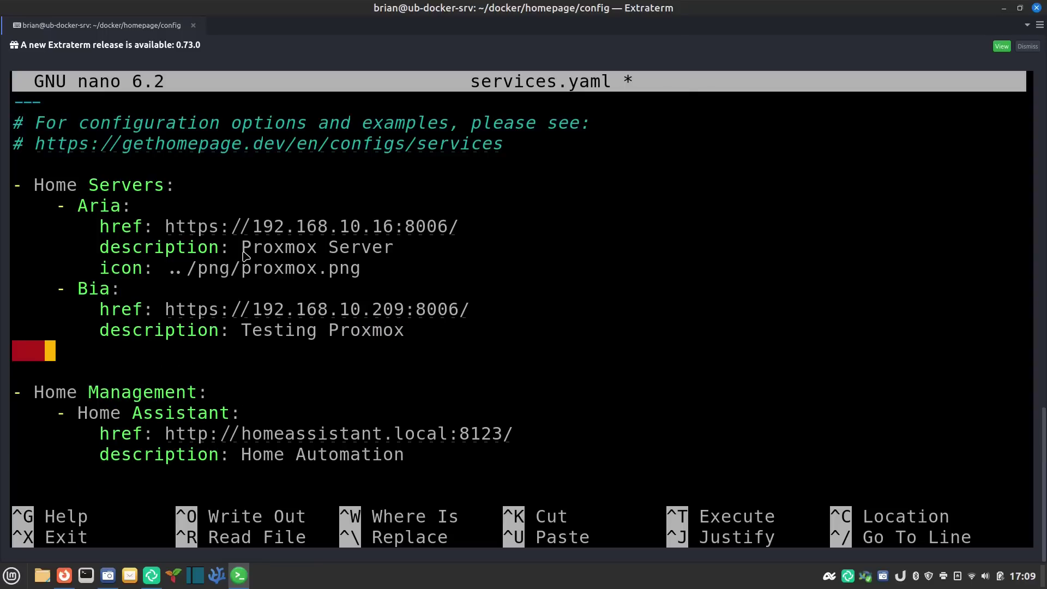
type("icon")
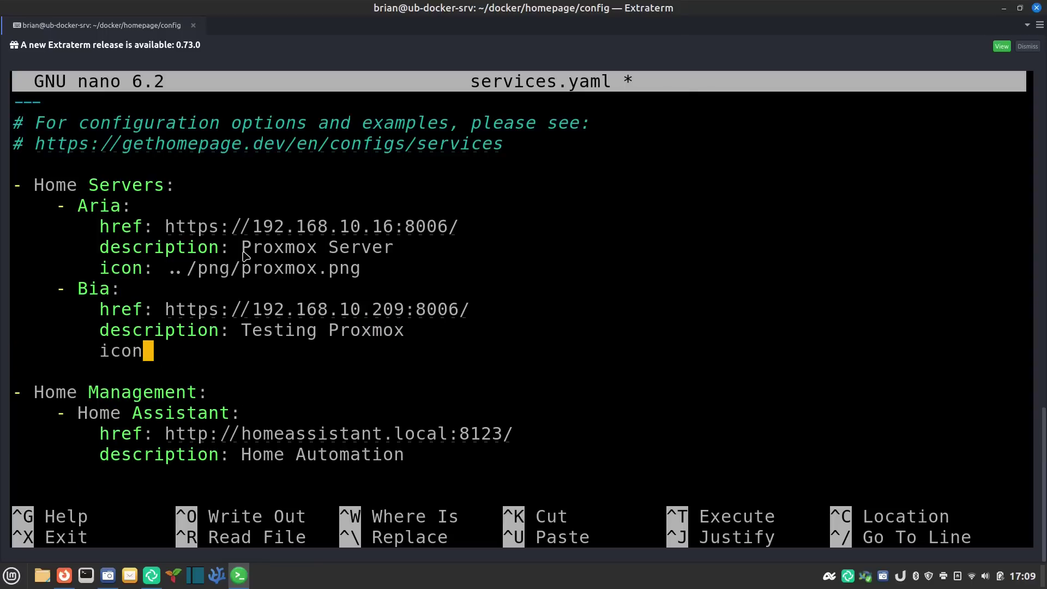
type(": ../")
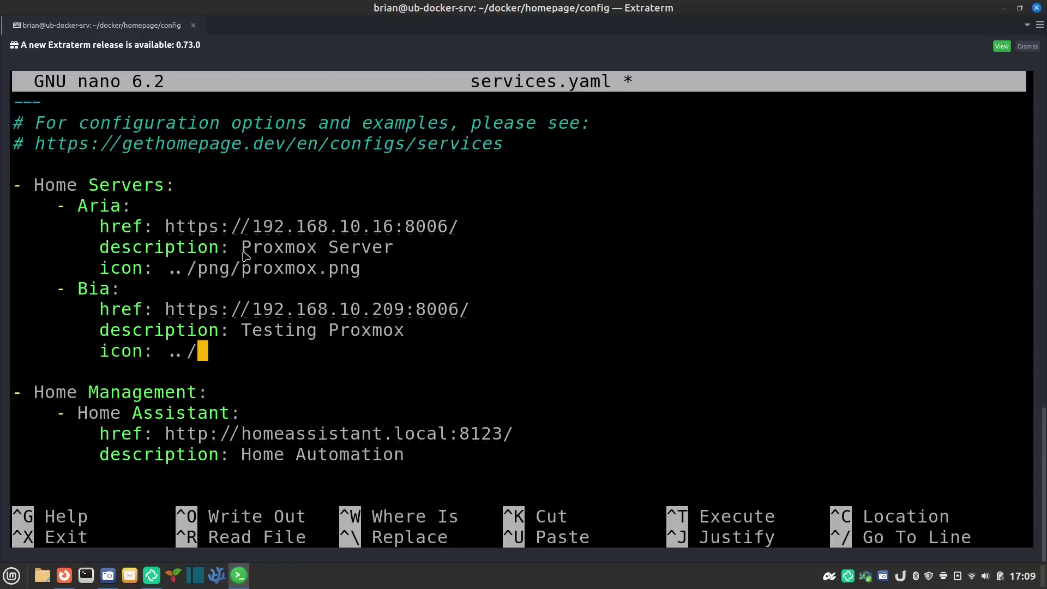
type("png/proxmox")
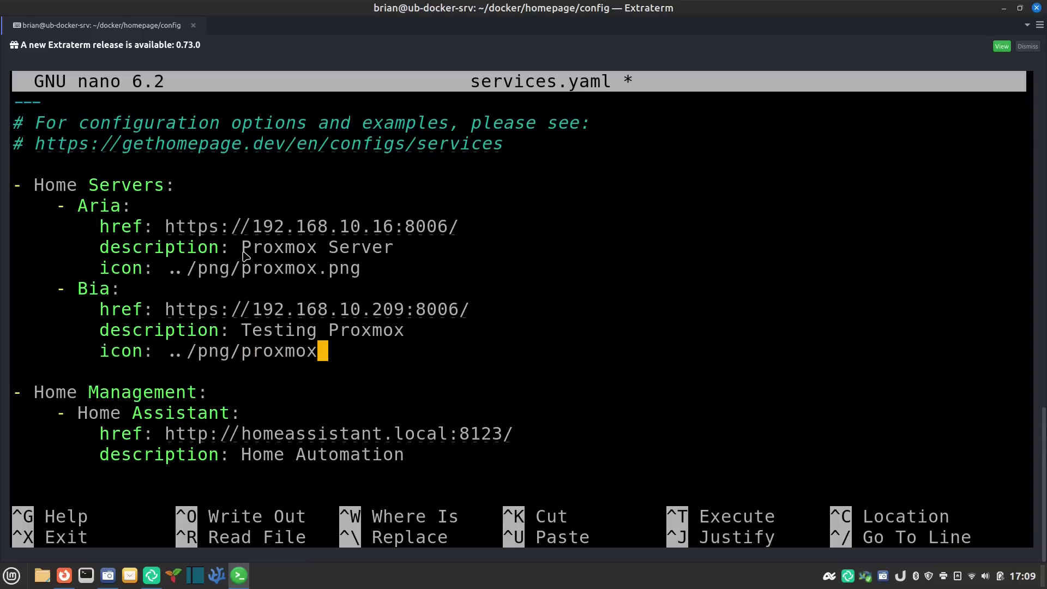
type(".png")
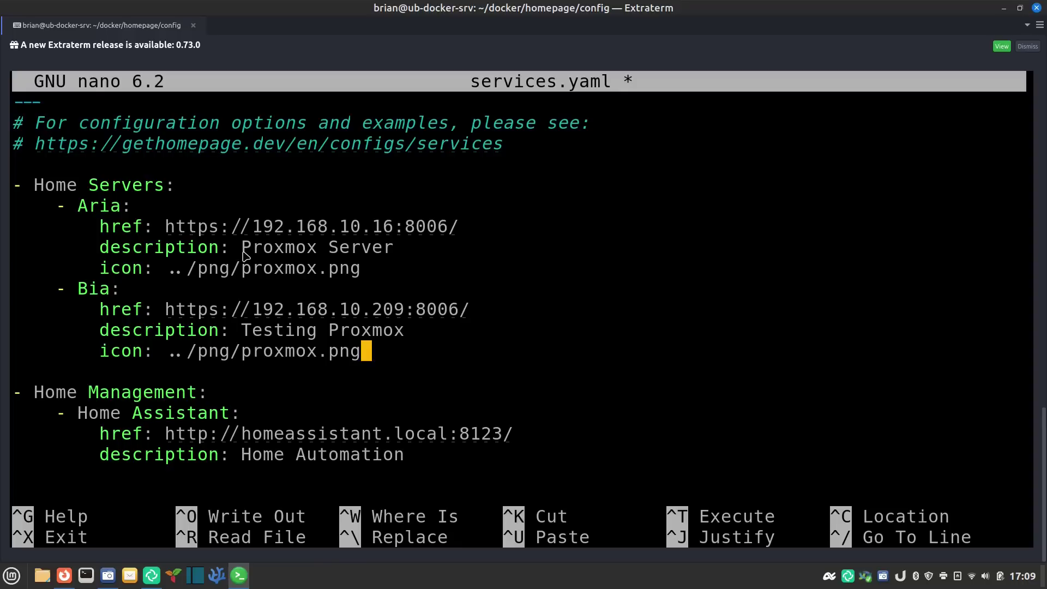
key("ctrl+o")
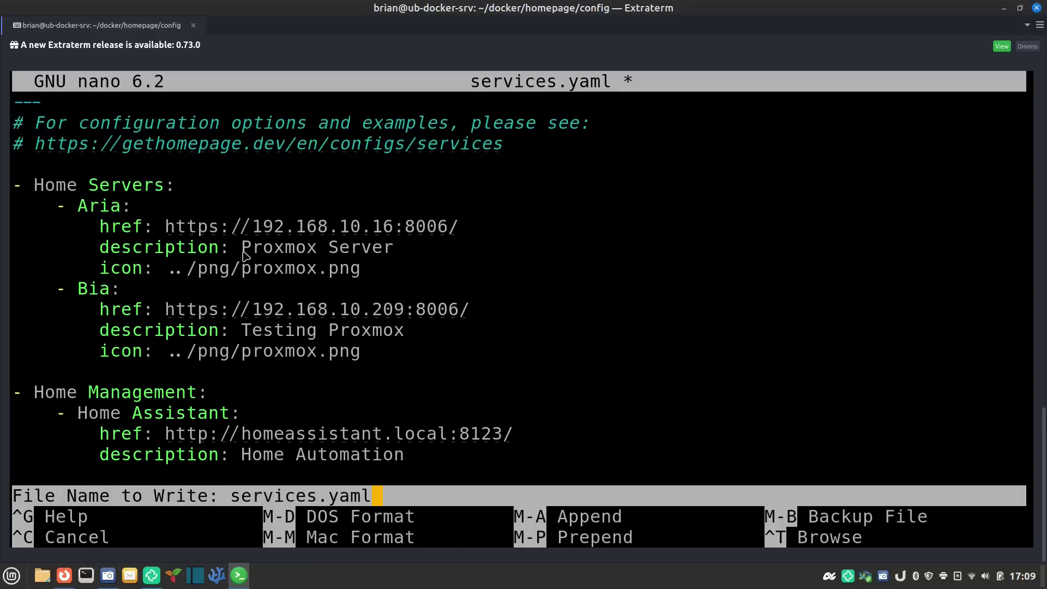
key("Return")
- Reload the dashboard to show Proxmox icons on Aria and Bia, then open and close iSpy's camera page
left_click(64, 575)
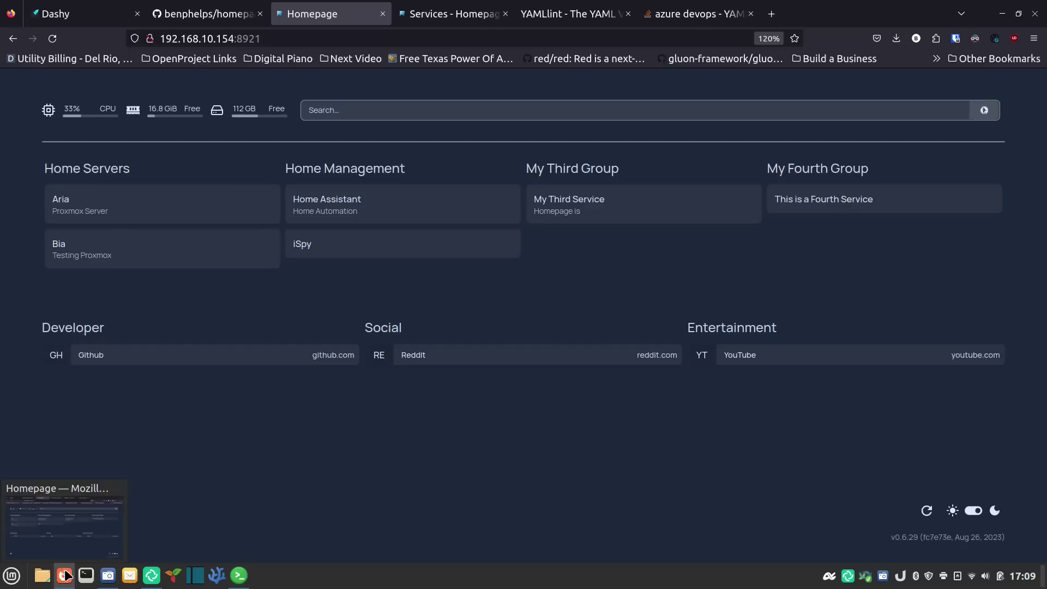
key("F5")
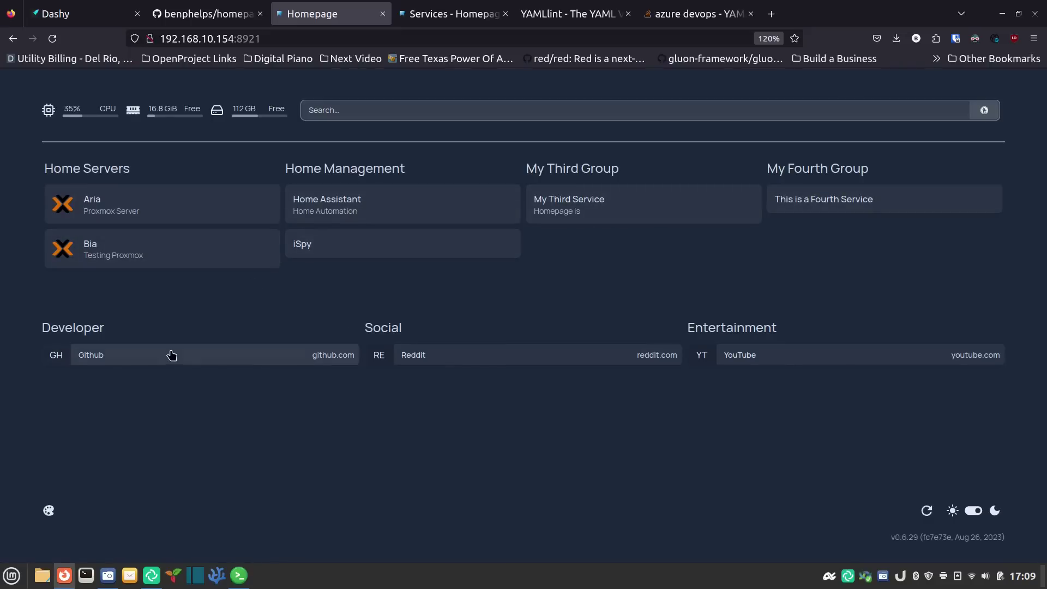
left_click(327, 256)
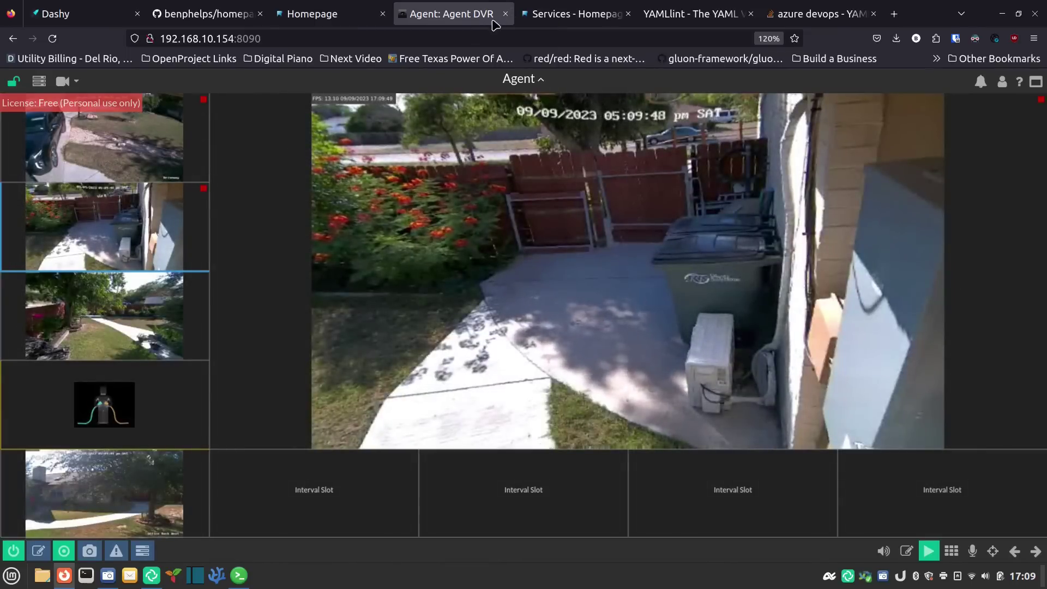
left_click(505, 14)
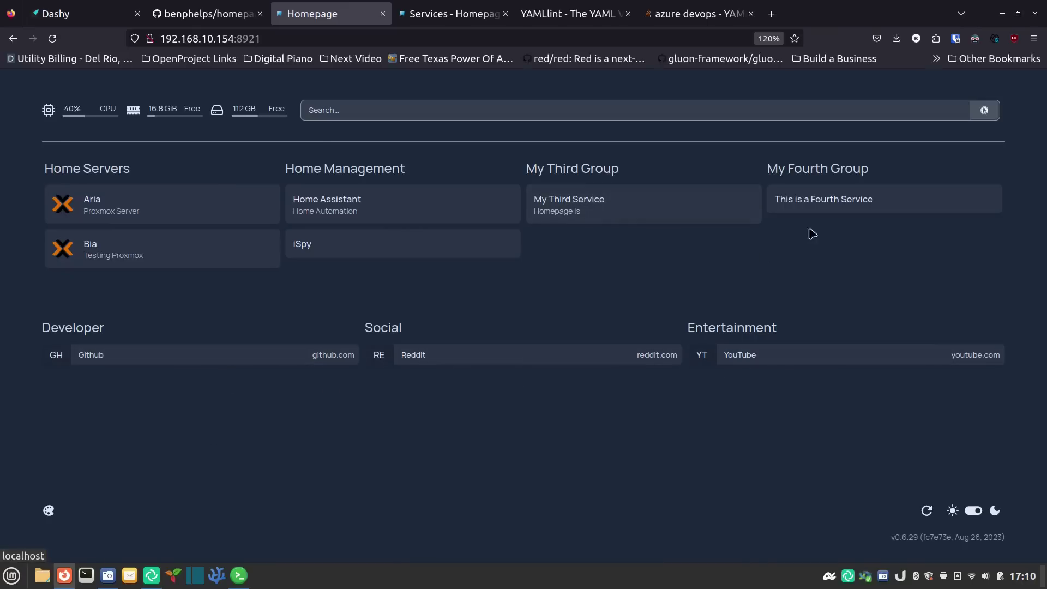
- Show the Dashy Home Lab dashboard zoomed out to 90%, expanding then collapsing DRSPCU
left_click(104, 17)
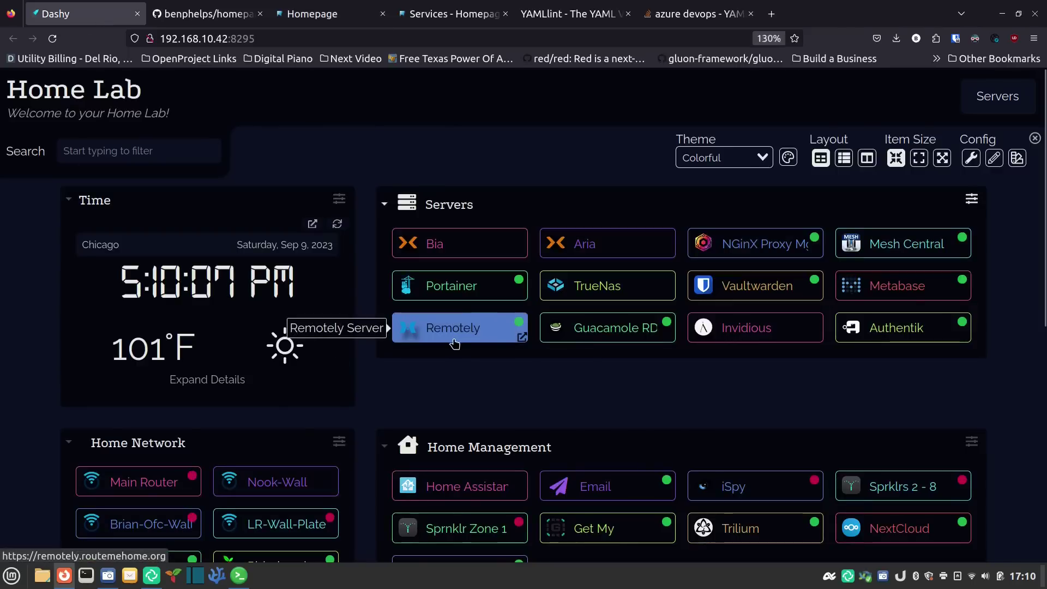
key("ctrl+minus")
key("ctrl+minus")
key("ctrl+minus")
key("ctrl+minus")
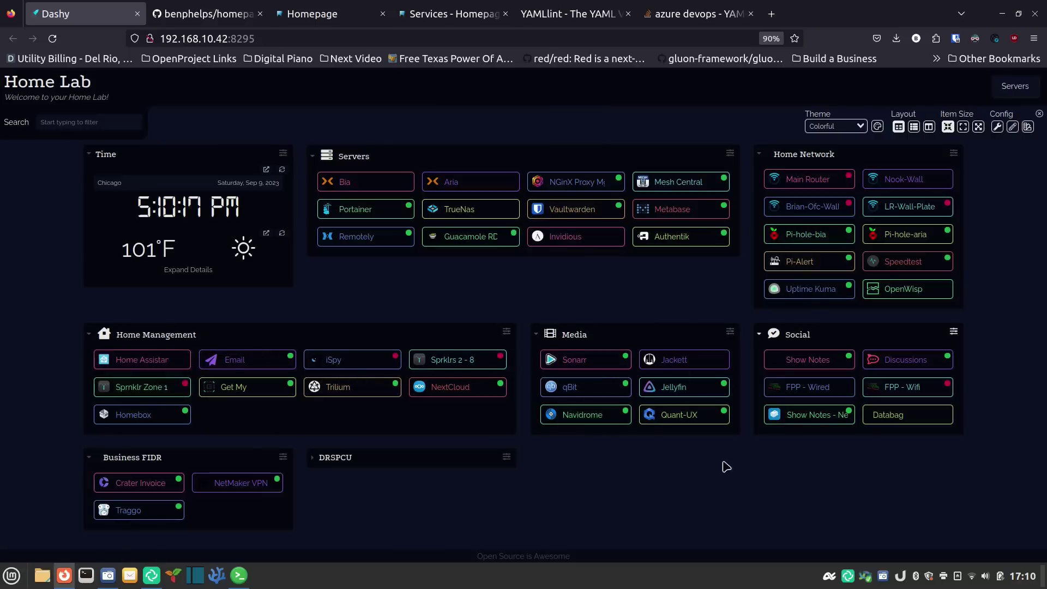
left_click(313, 460)
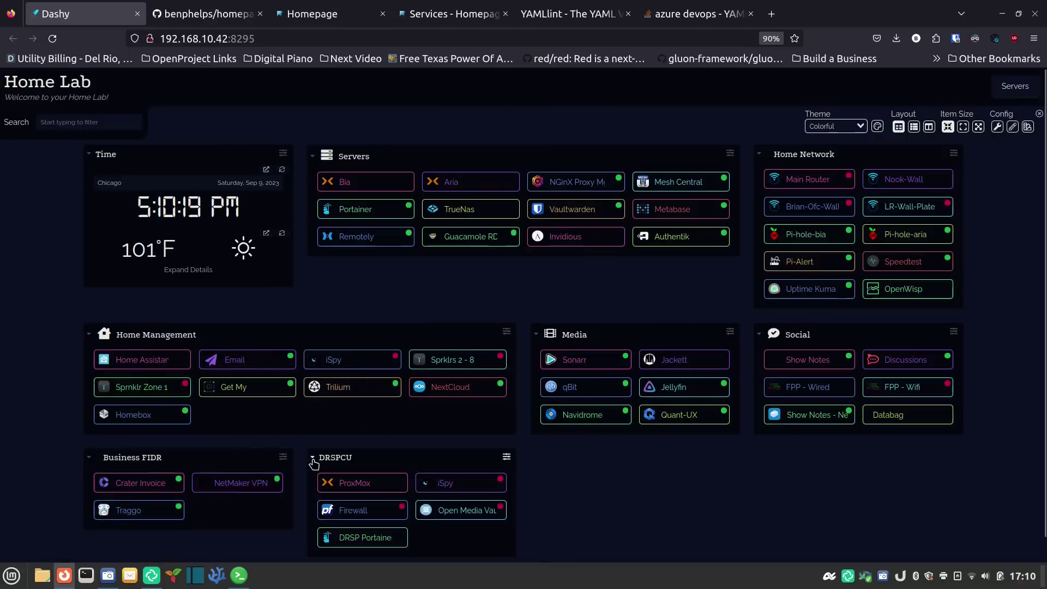
left_click(314, 462)
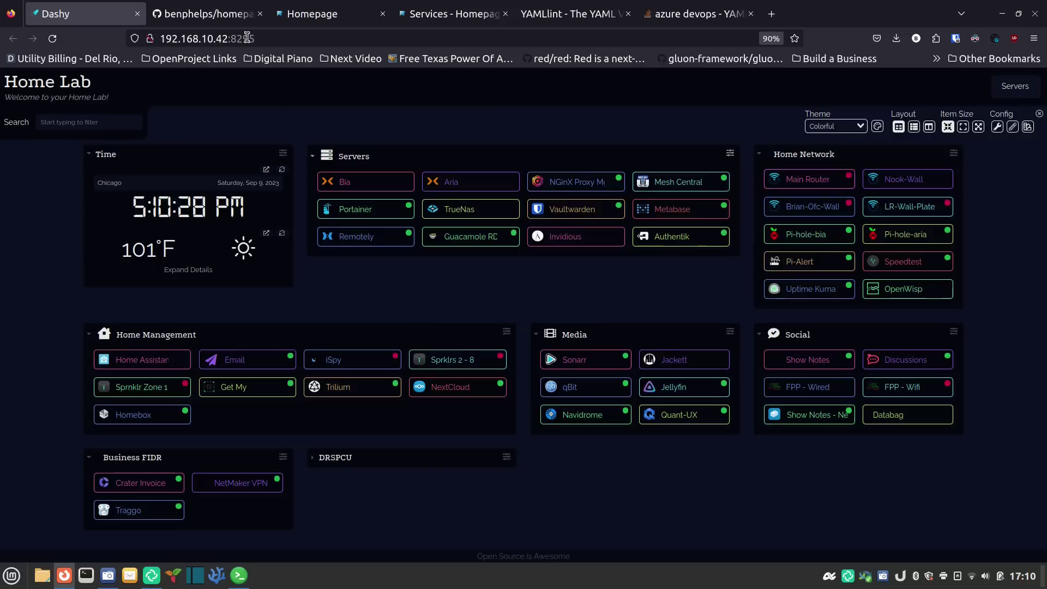
- Scroll the Homepage services documentation down to the Group A/B example with icons
left_click(478, 19)
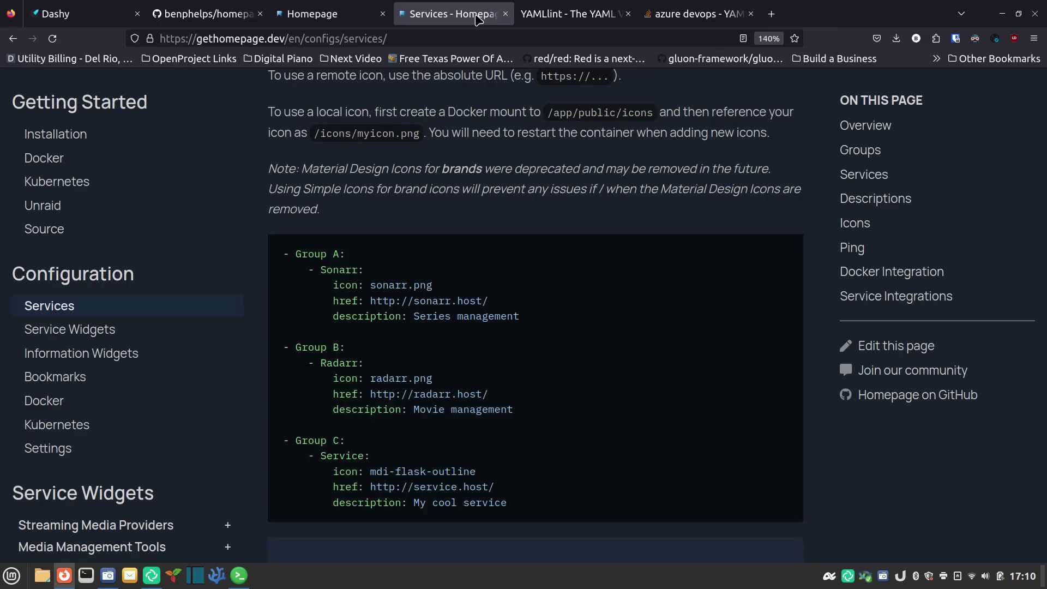
scroll(373, 362, "down", 6)
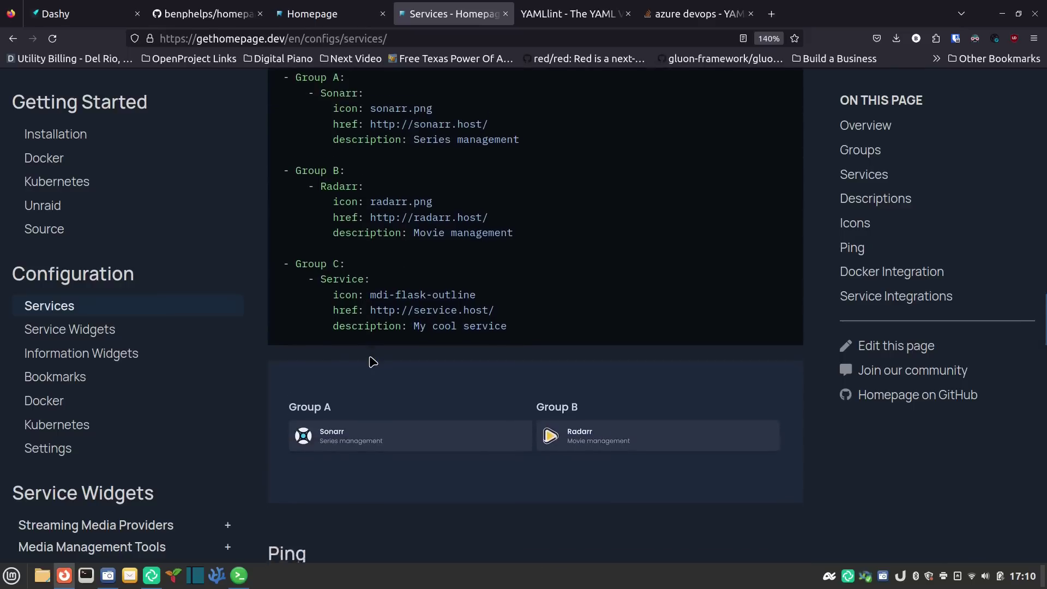
scroll(373, 363, "down", 3)
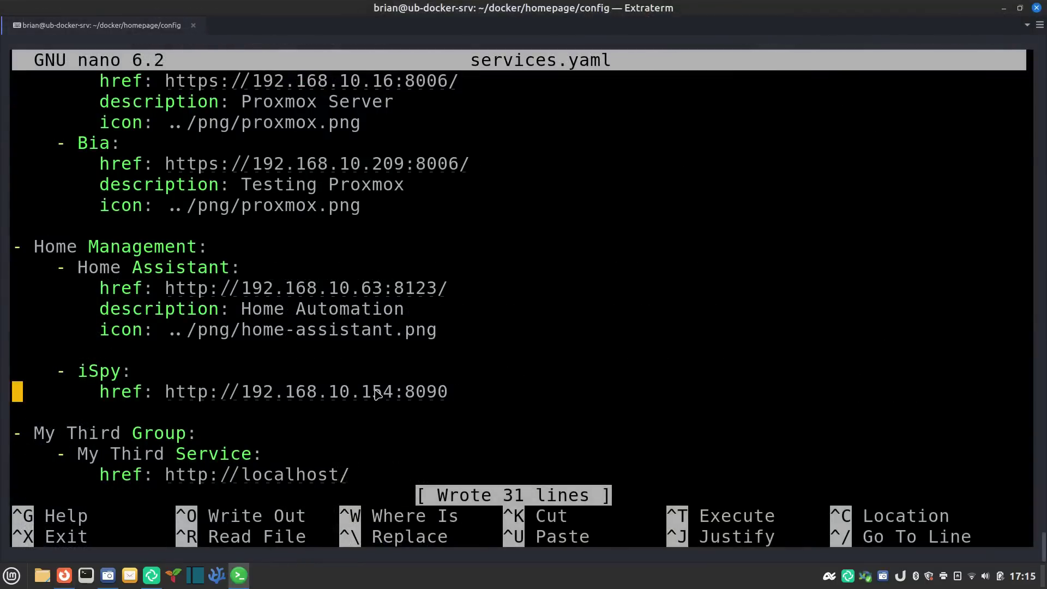
- Close services.yaml and open bookmarks.yaml with sudo nano
key("ctrl+x")
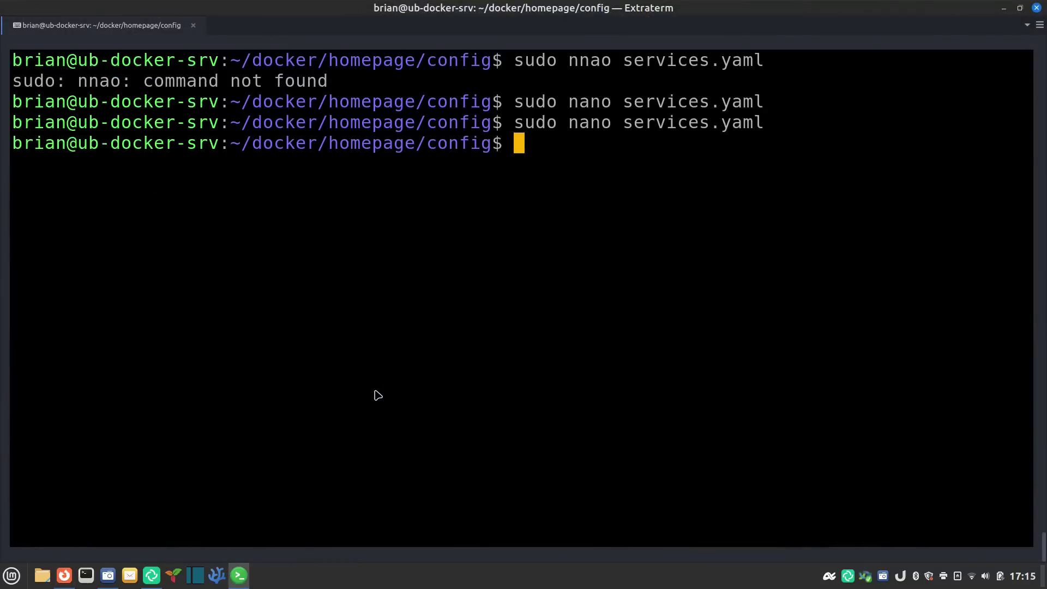
type("sudo nano book")
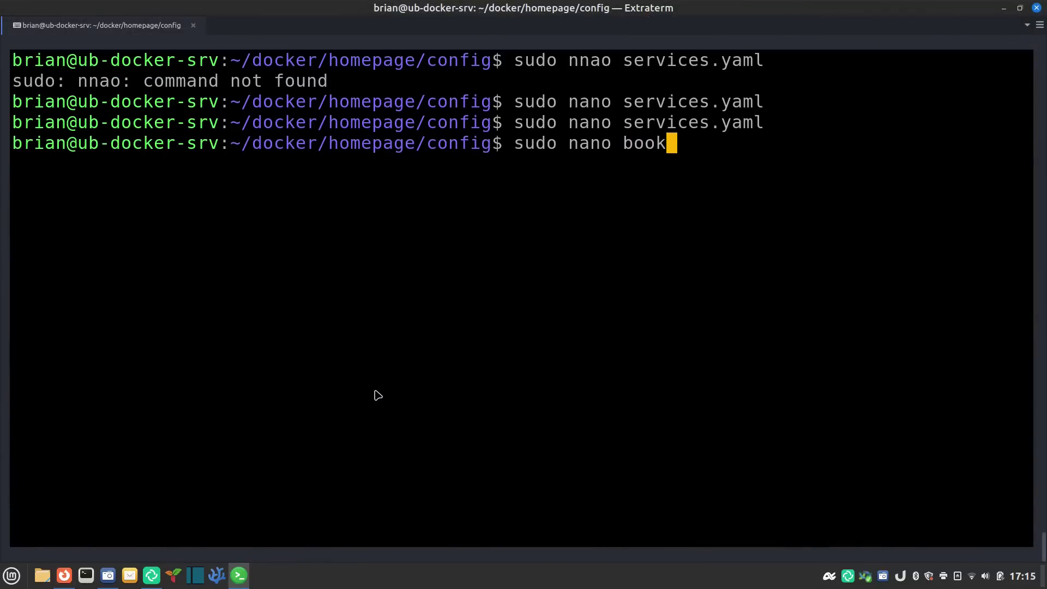
key("Tab")
key("Return")
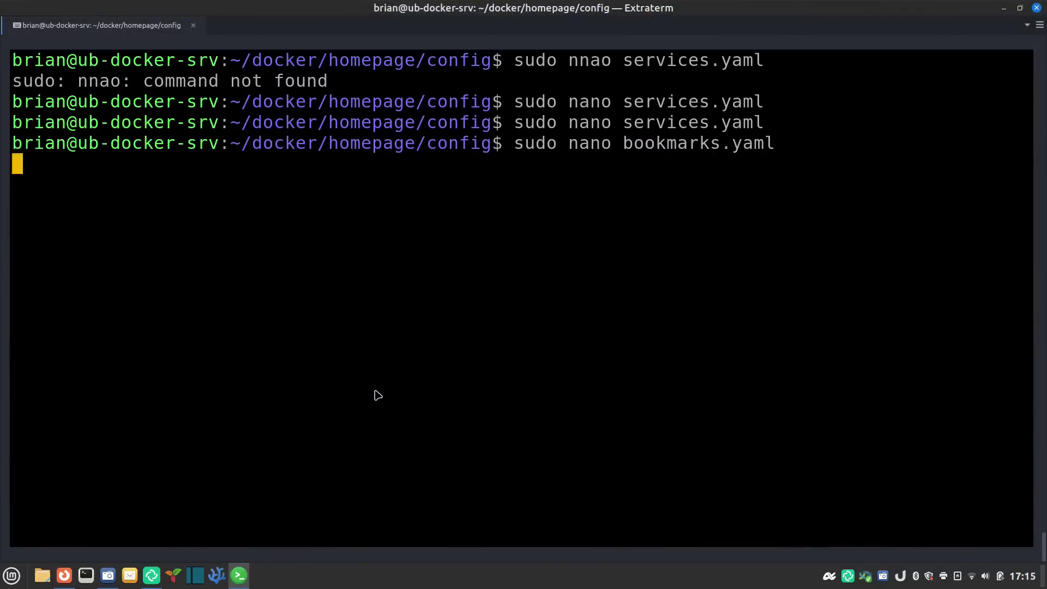
- Rename the Github bookmark to Gitlab with abbreviation GL
key("Down")
key("Down")
key("Down")
key("Down")
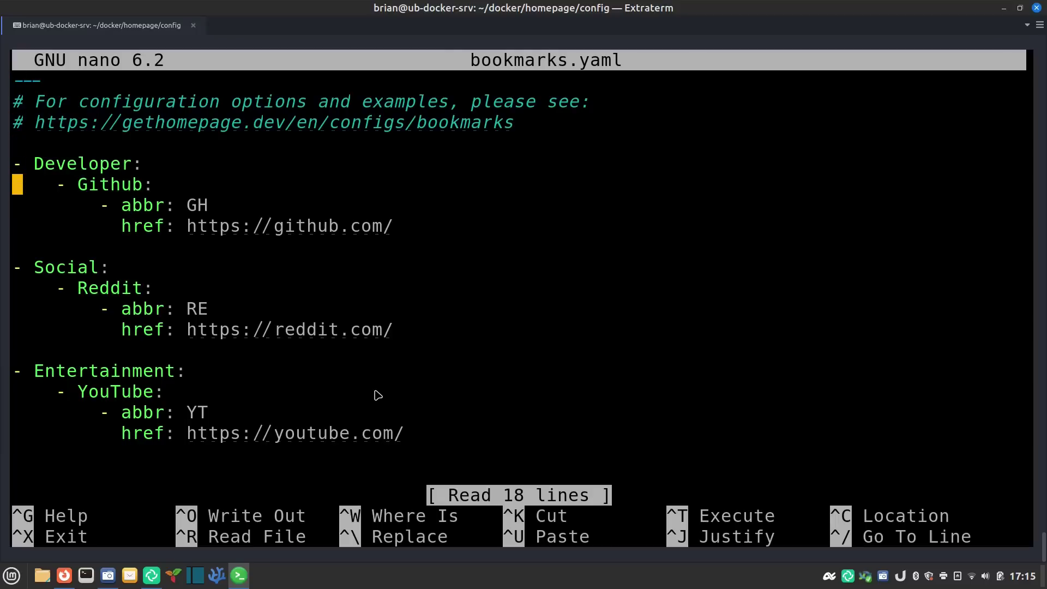
key("Right")
key("BackSpace")
key("BackSpace")
key("BackSpace")
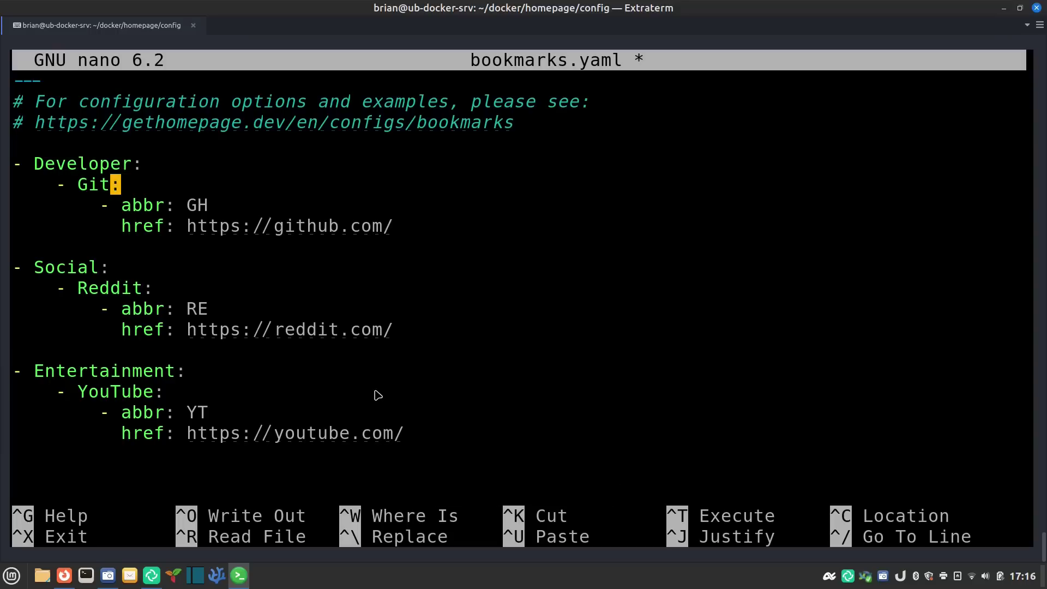
type("la")
key("Down")
key("Right")
key("Right")
key("Up")
key("Right")
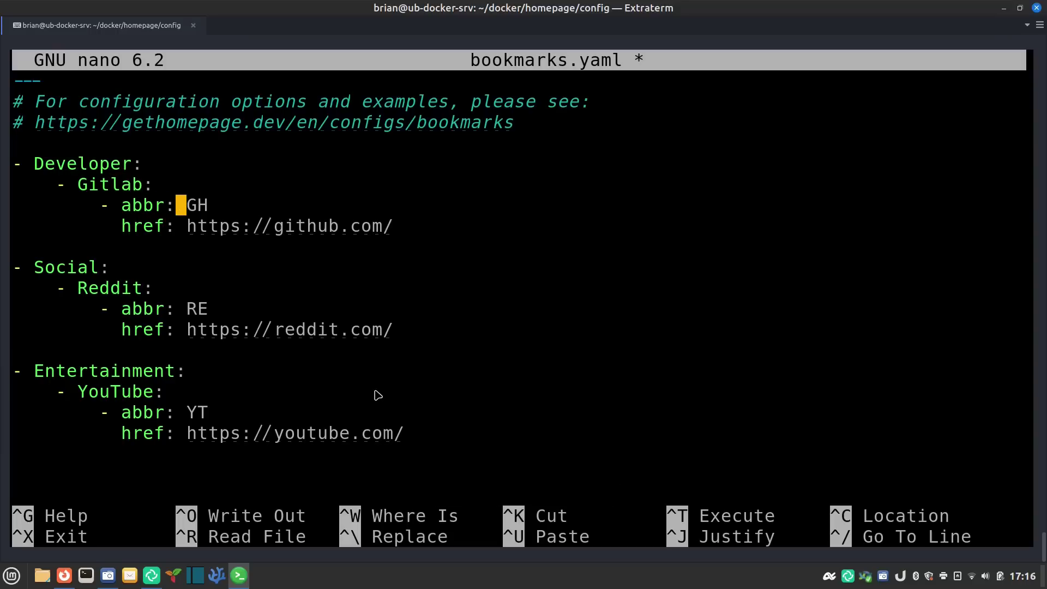
key("Right")
key("Right")
key("Right")
- Point the bookmark's href to the user's gitlab.com profile and save bookmarks.yaml
key("Down")
key("Right")
key("Right")
key("Right")
key("Right")
key("Right")
key("Right")
key("Right")
key("Right")
key("Right")
key("Right")
key("Right")
key("Right")
key("Right")
key("Right")
key("Right")
key("Right")
key("Left")
key("Left")
key("Left")
key("BackSpace")
key("BackSpace")
key("BackSpace")
type("lab")
key("Right")
key("Right")
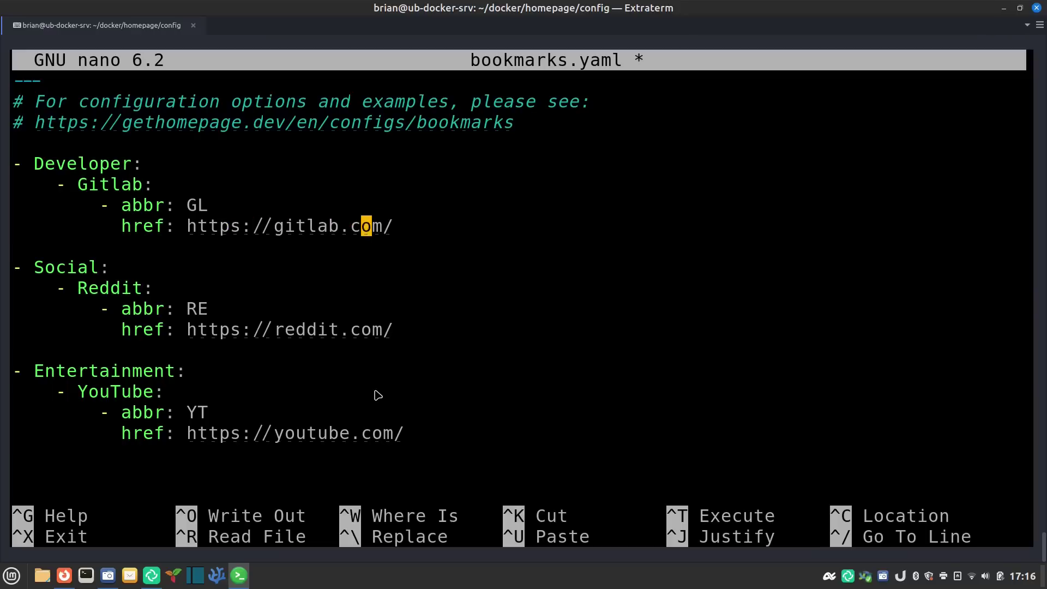
key("Right")
key("Right")
key("Right")
type("bmcgonag")
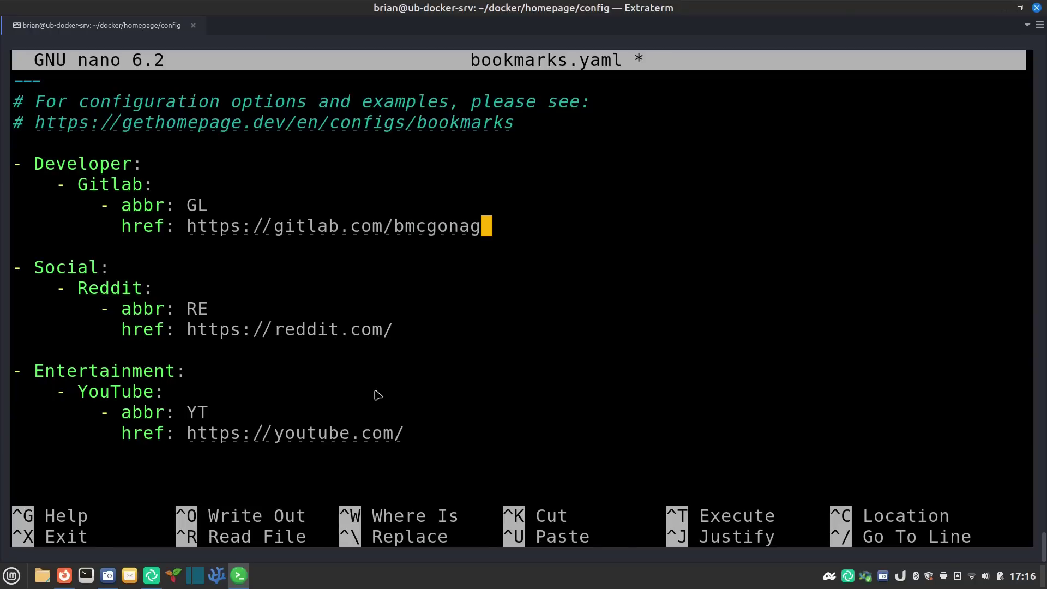
key("ctrl+o")
key("Return")
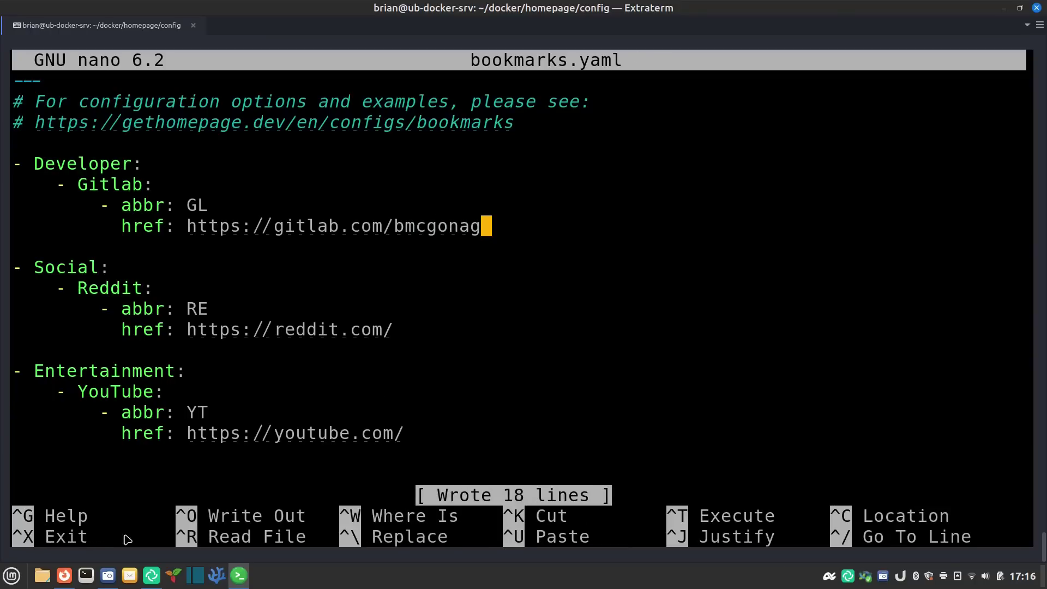
- Bring Firefox forward on the Homepage dashboard and open the new Gitlab bookmark under Developer
left_click(64, 577)
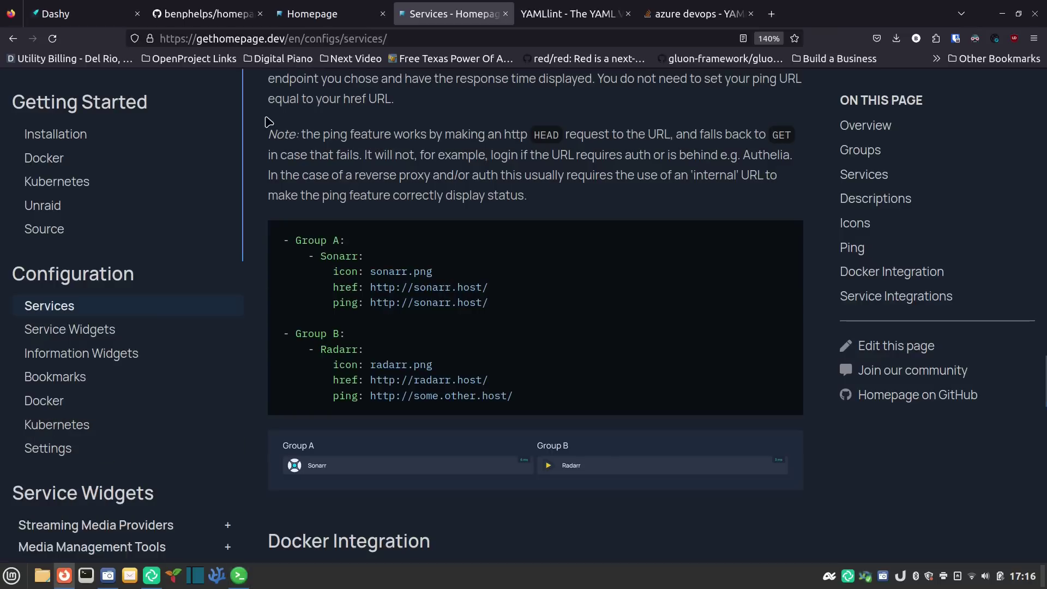
left_click(305, 16)
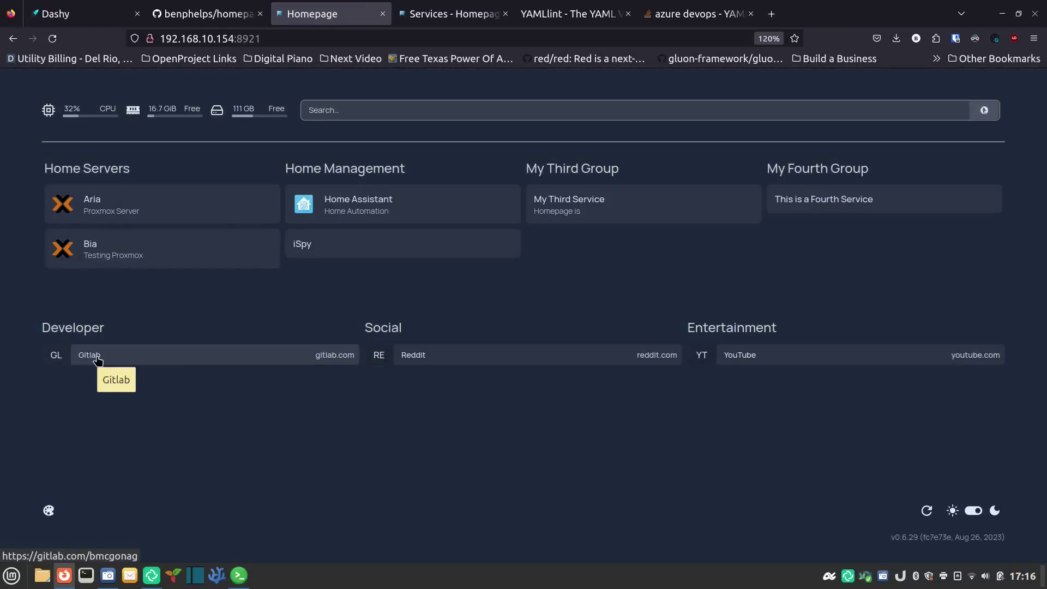
left_click(97, 360)
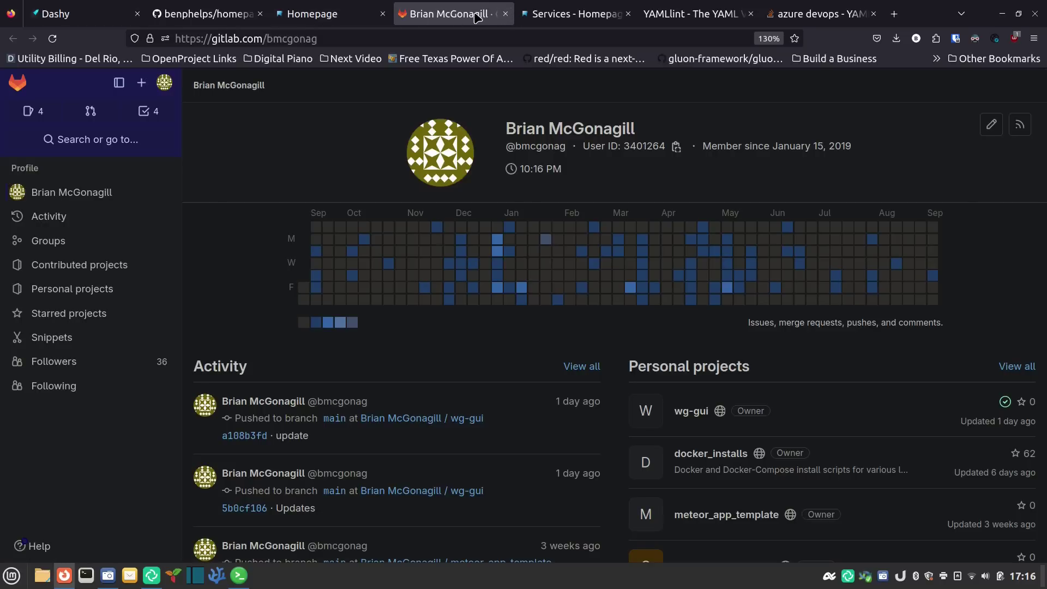
- Close the GitLab profile tab to return to the Homepage dashboard
left_click(506, 14)
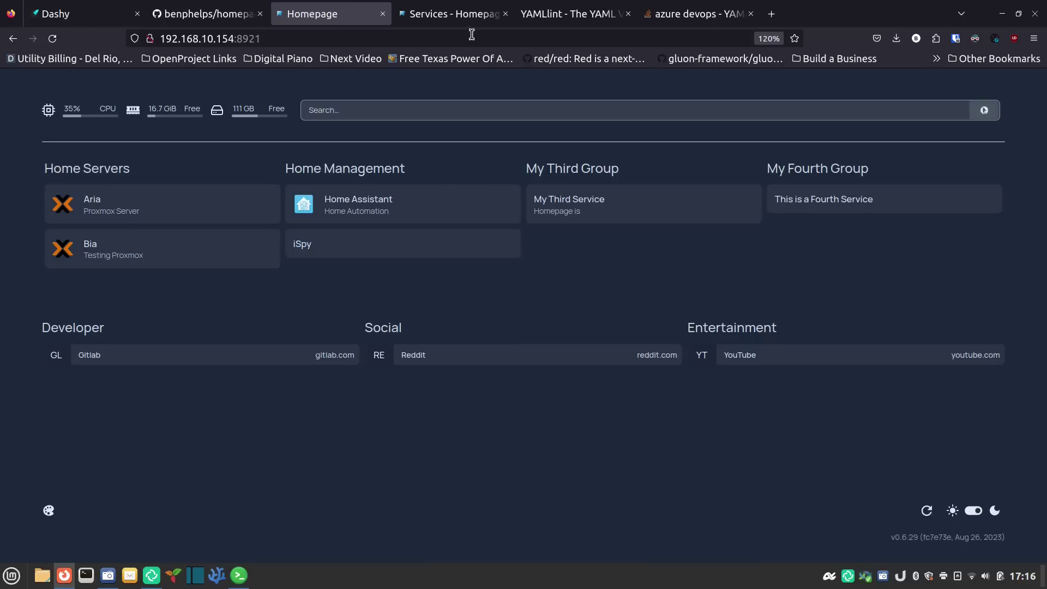
- Browse the Service Widgets and Information Widgets pages of the Homepage documentation
left_click(453, 13)
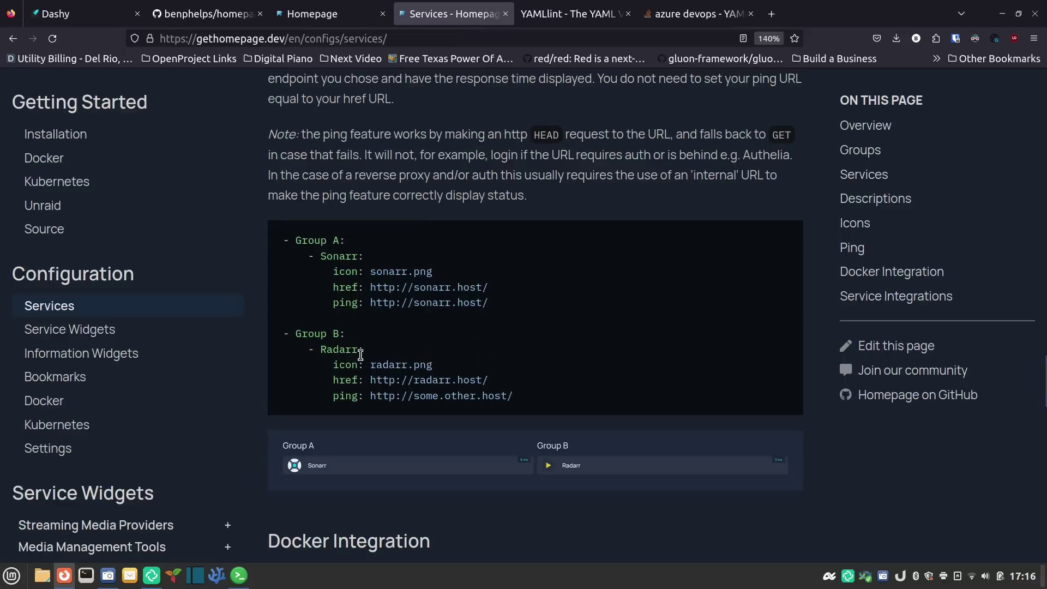
scroll(361, 355, "up", 3)
left_click(110, 333)
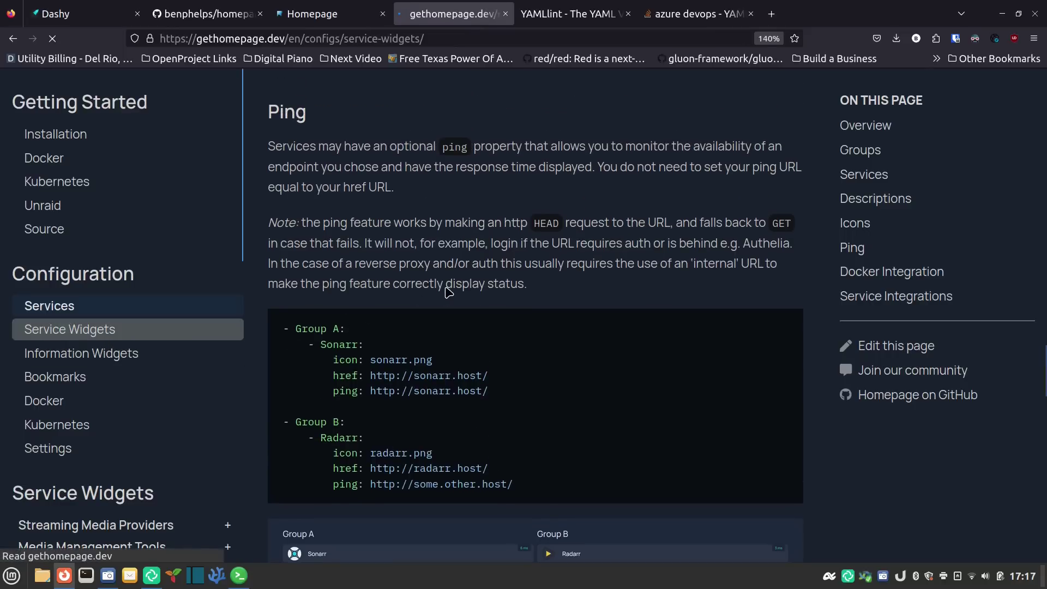
scroll(418, 283, "down", 5)
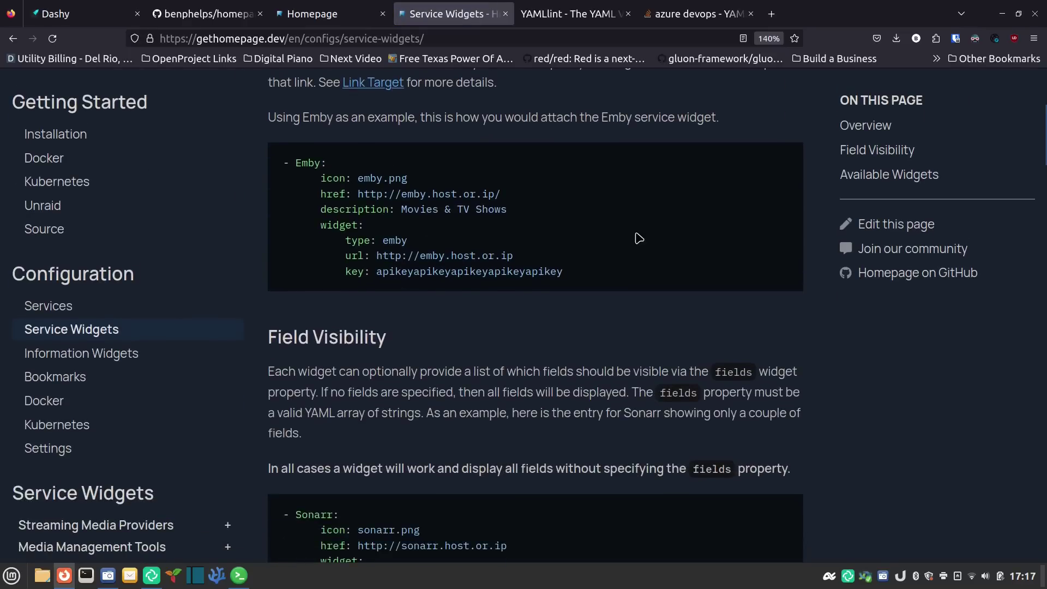
left_click(97, 354)
scroll(416, 227, "down", 2)
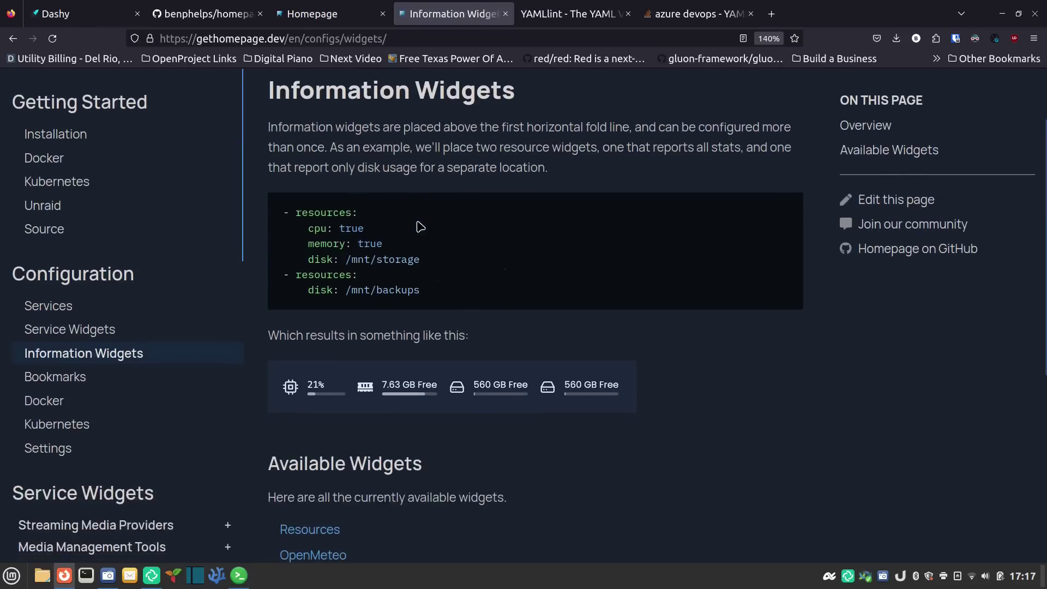
scroll(312, 253, "down", 2)
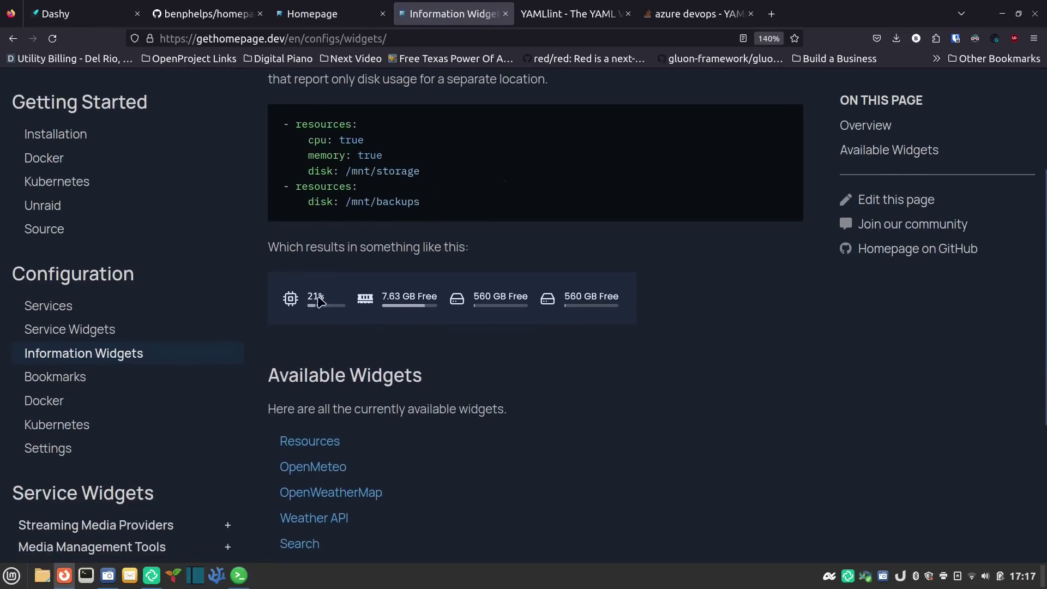
scroll(320, 330, "down", 2)
scroll(319, 333, "down", 2)
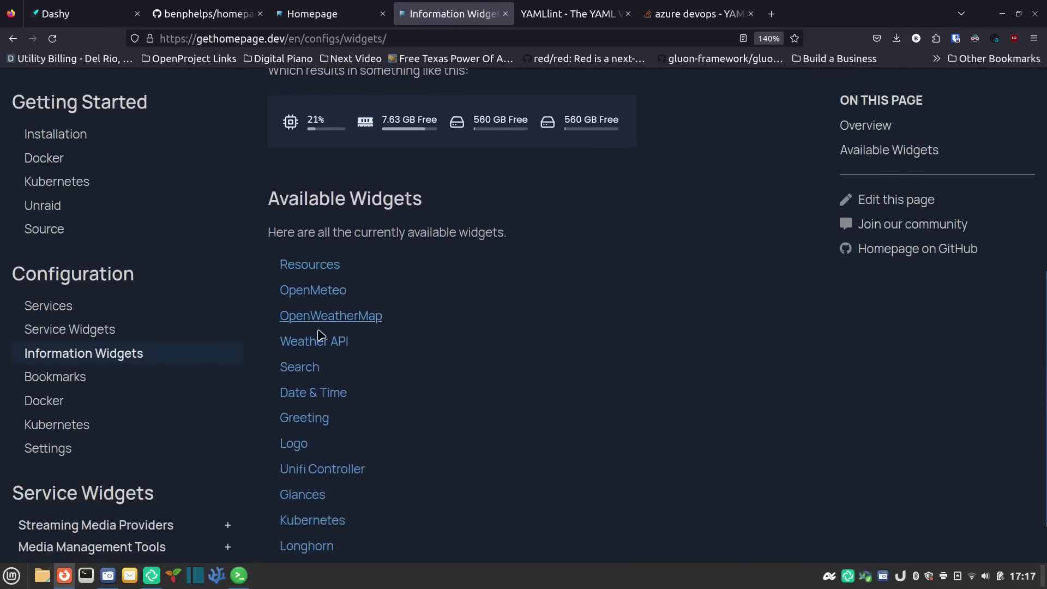
scroll(347, 297, "down", 1)
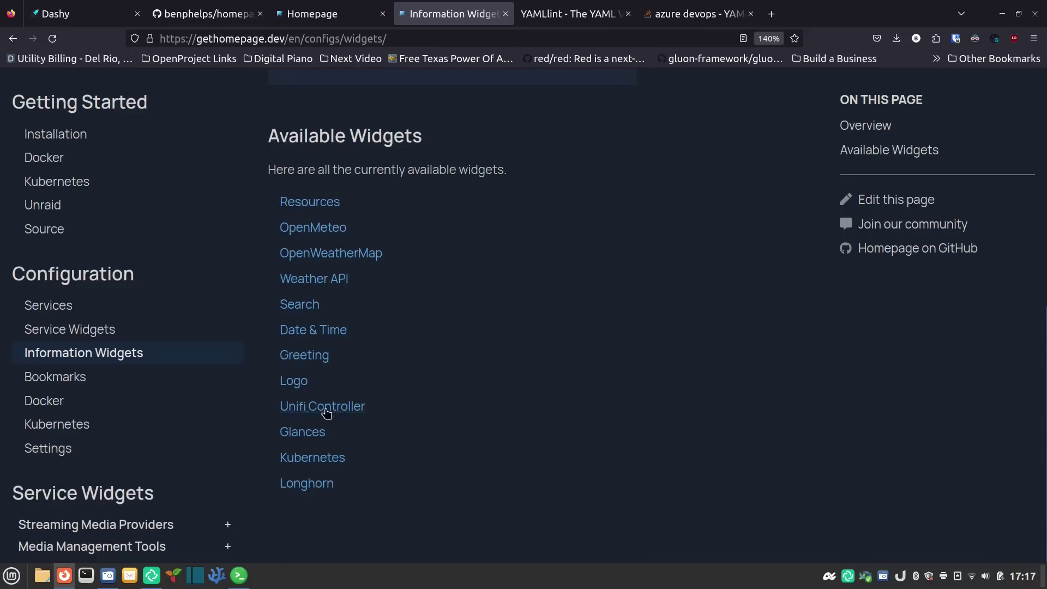
- Read the Bookmarks and Docker documentation pages, then bring up the benphelps/homepage GitHub README
left_click(58, 377)
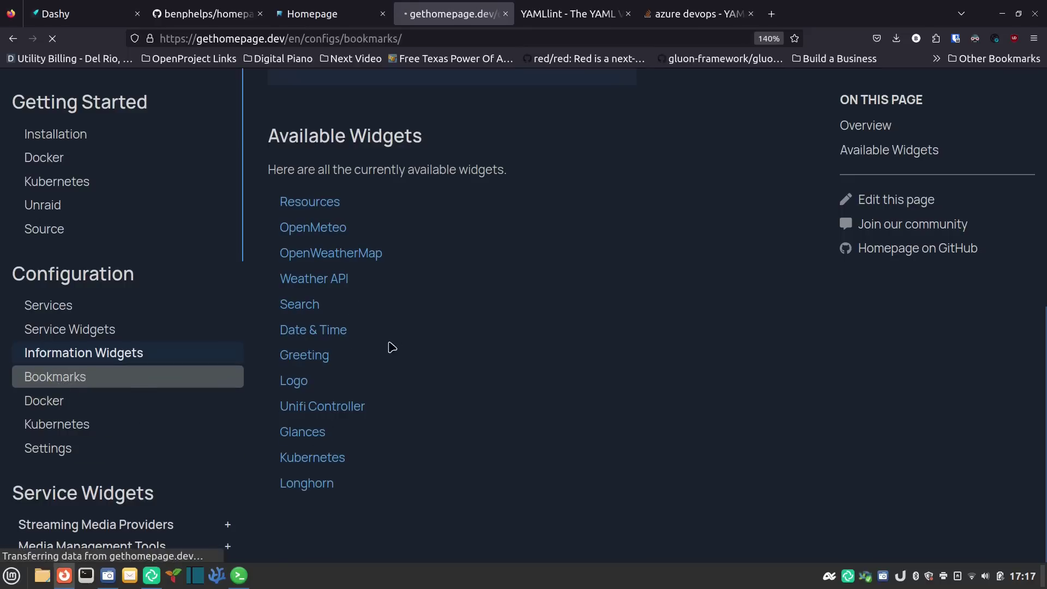
scroll(395, 294, "down", 3)
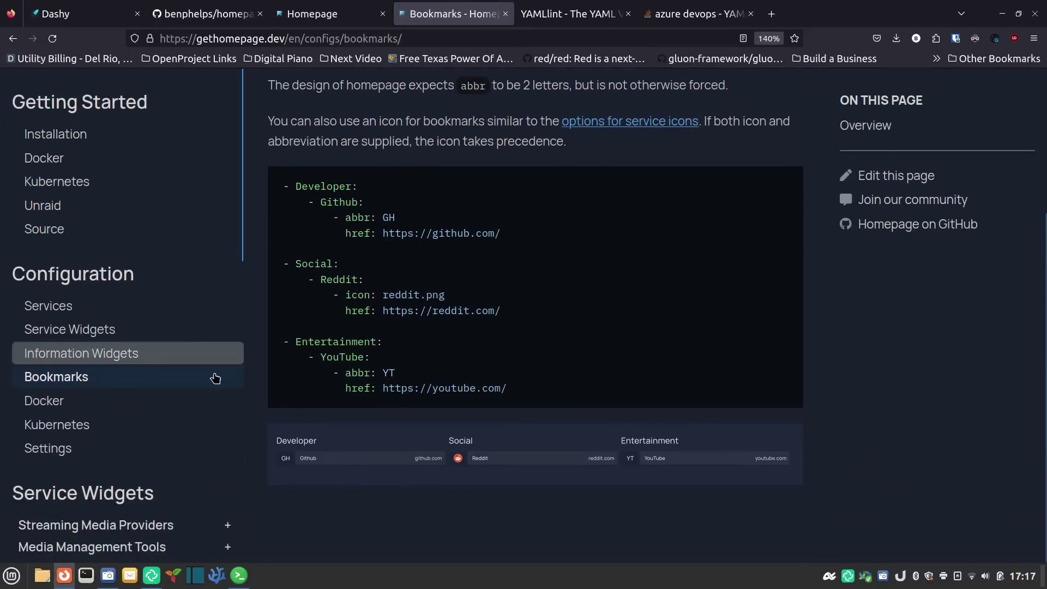
left_click(103, 408)
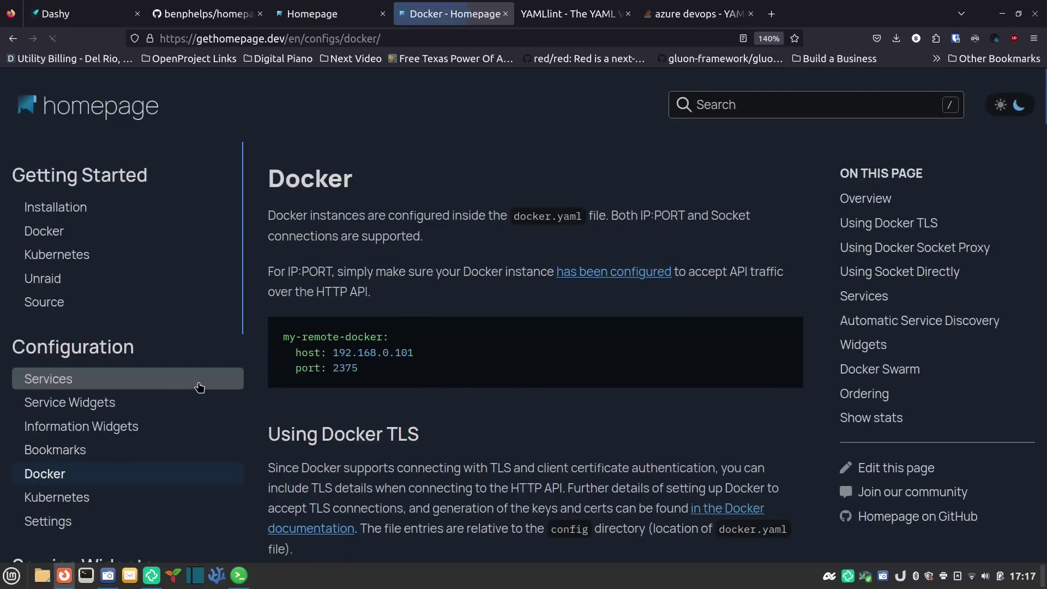
scroll(331, 295, "down", 5)
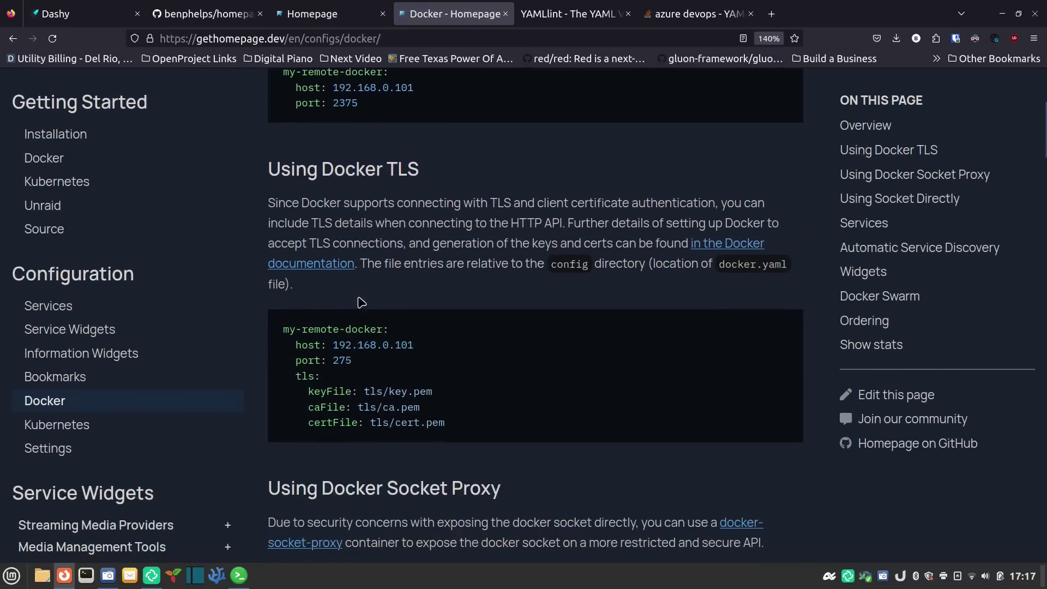
scroll(330, 388, "down", 8)
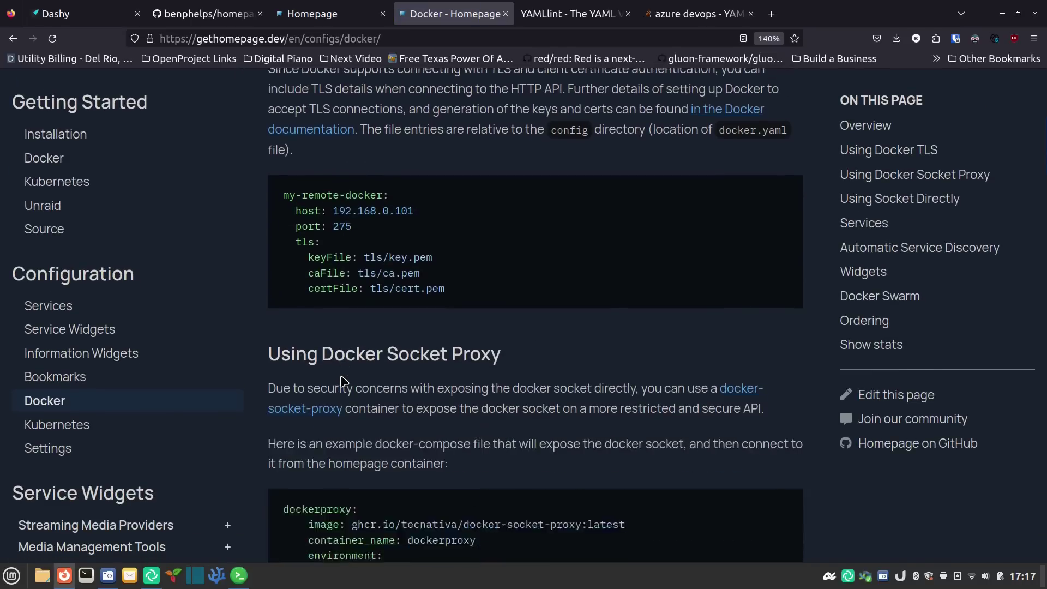
scroll(343, 373, "down", 8)
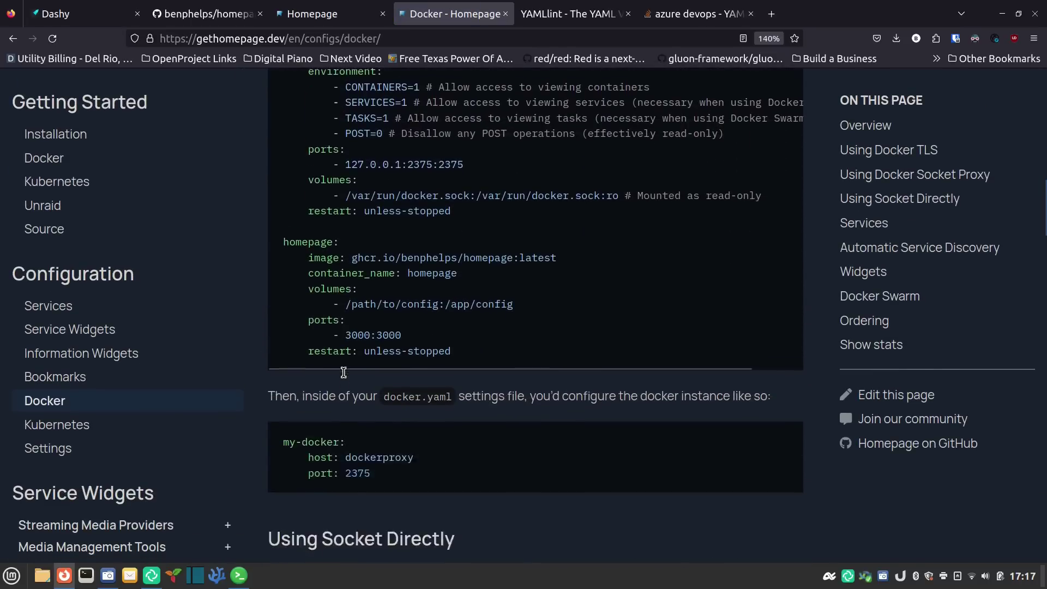
scroll(382, 327, "up", 6)
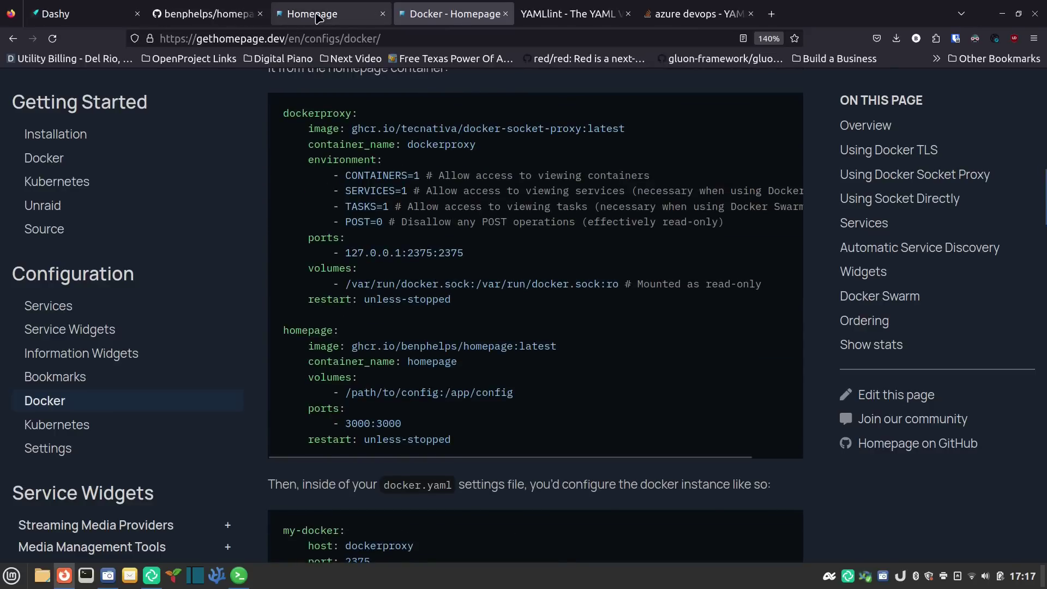
left_click(208, 16)
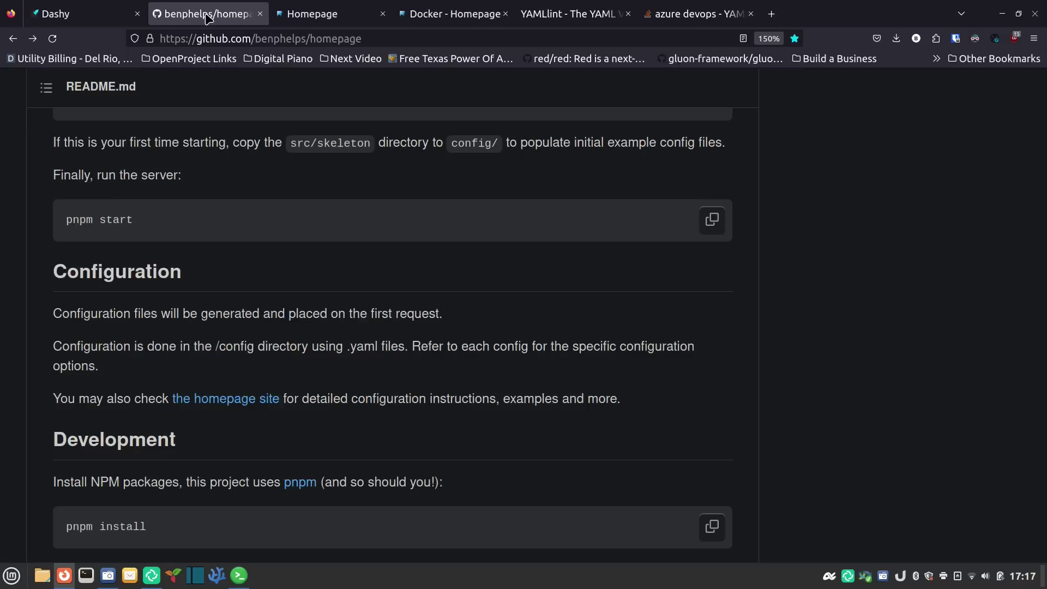
- Compare Homepage against the Dashy and GitHub README tabs, ending on the Homepage dashboard
left_click(338, 16)
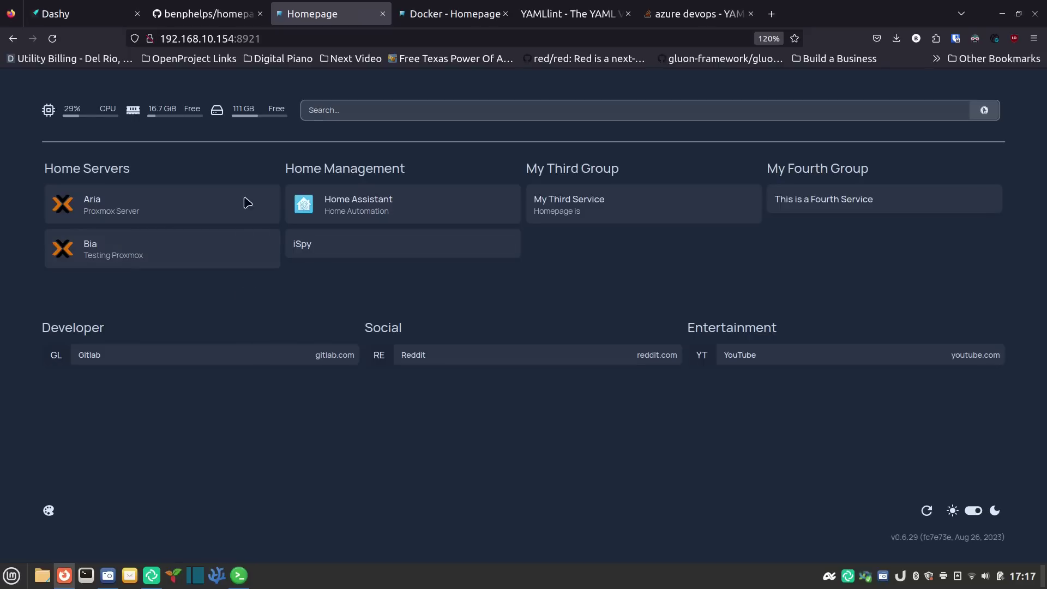
left_click(105, 21)
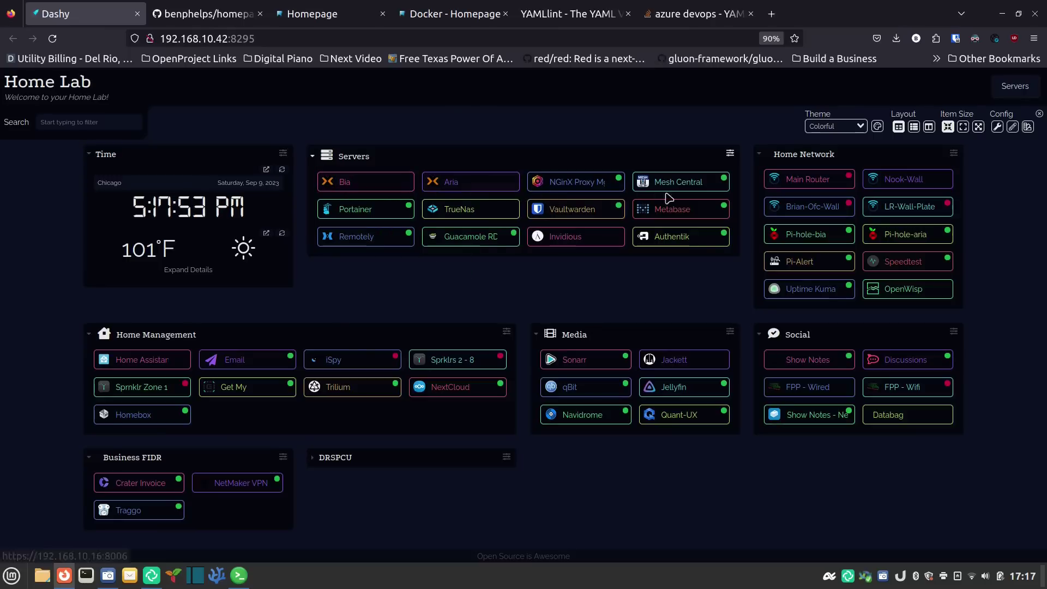
left_click(217, 15)
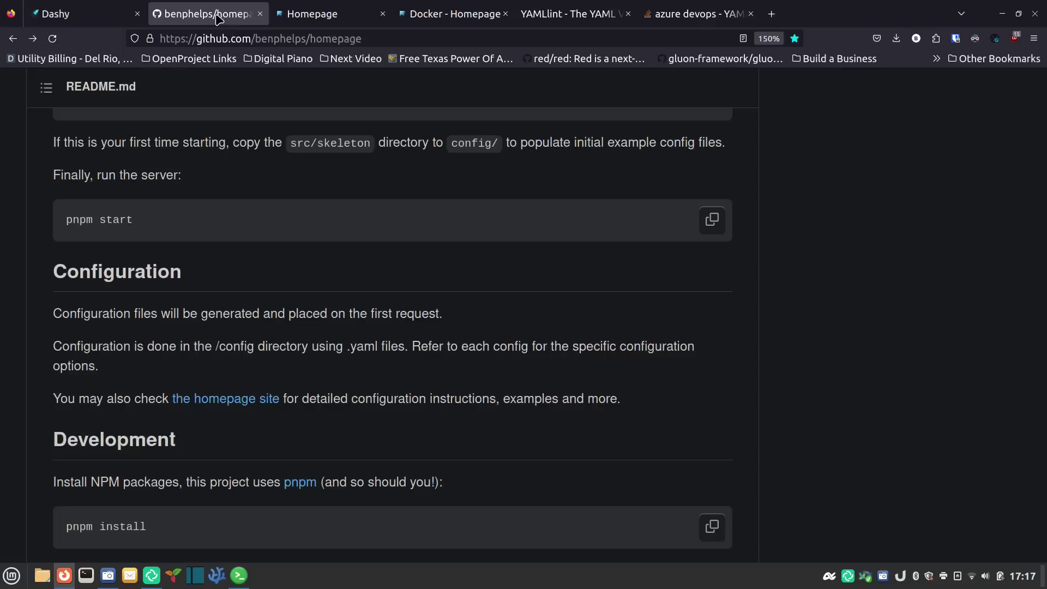
left_click(327, 15)
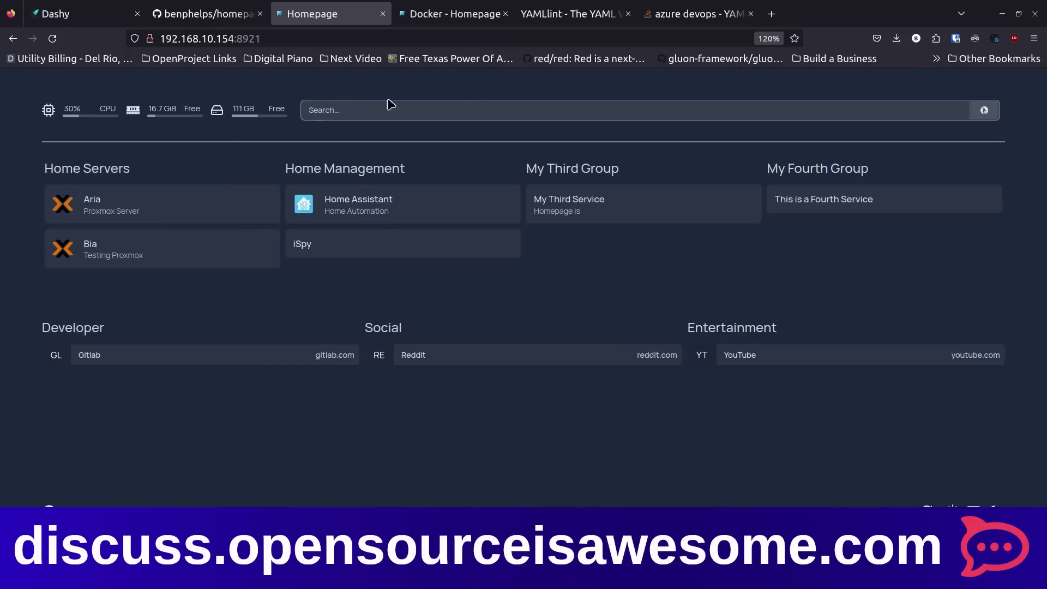
left_click(72, 15)
left_click(262, 6)
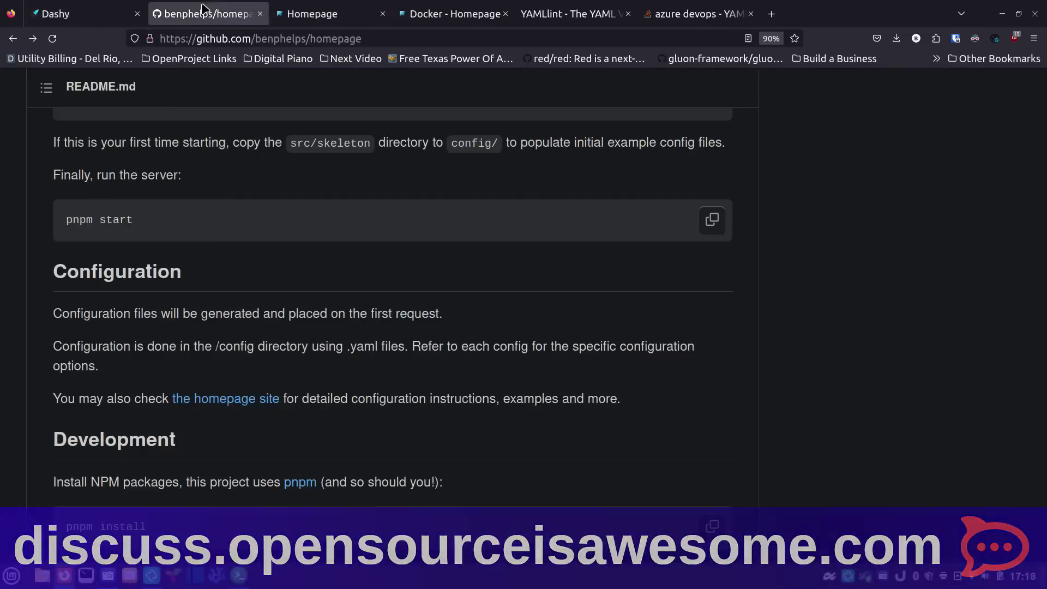
left_click(322, 14)
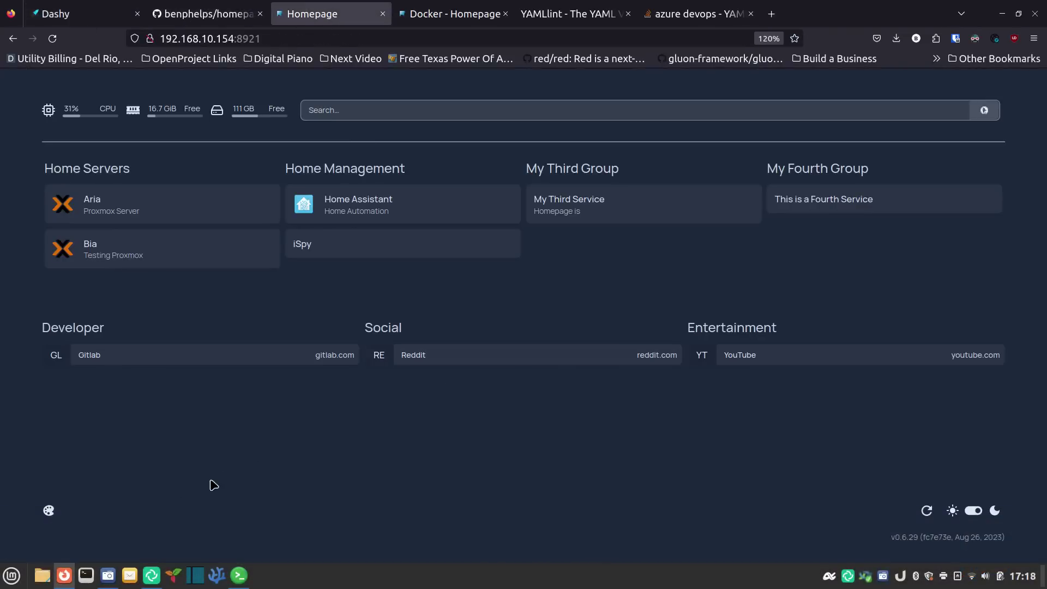